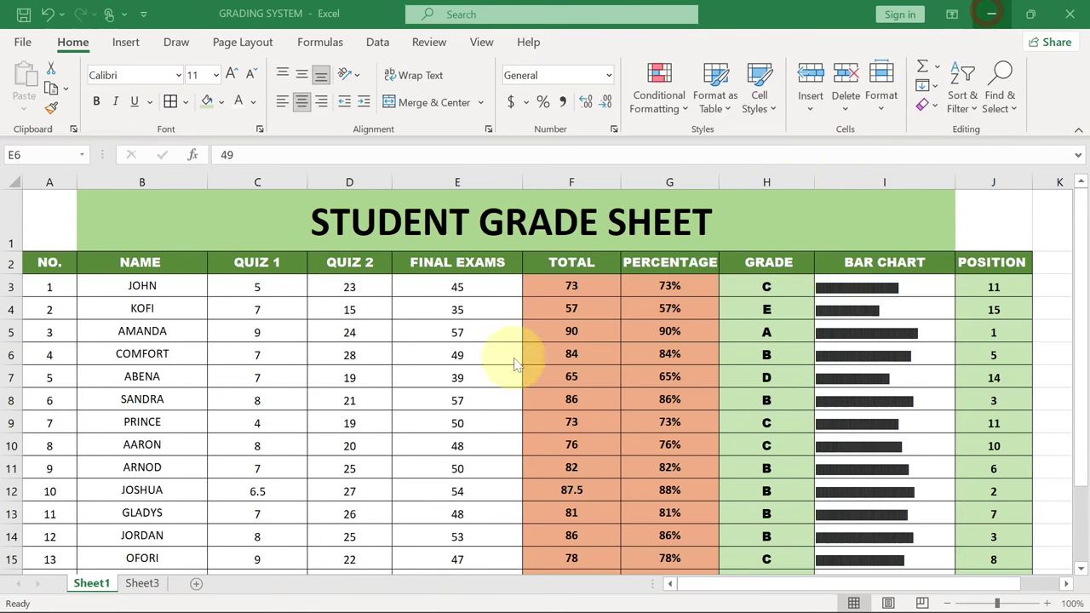
- Set the Quiz 2 score in cell D6 of the completed grade sheet to 36
click(350, 357)
click(350, 357)
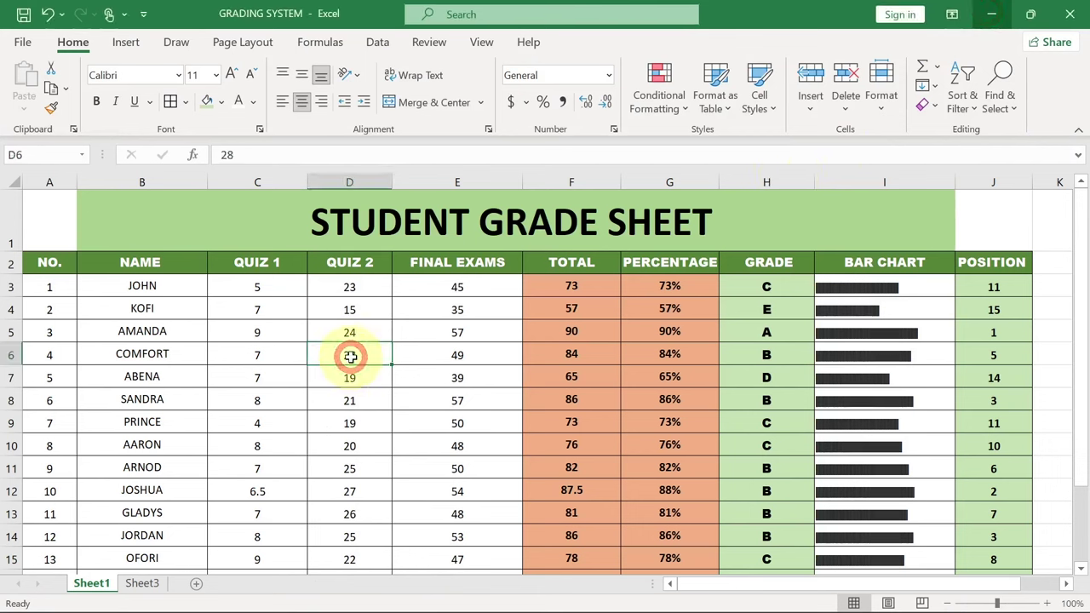
text(3)
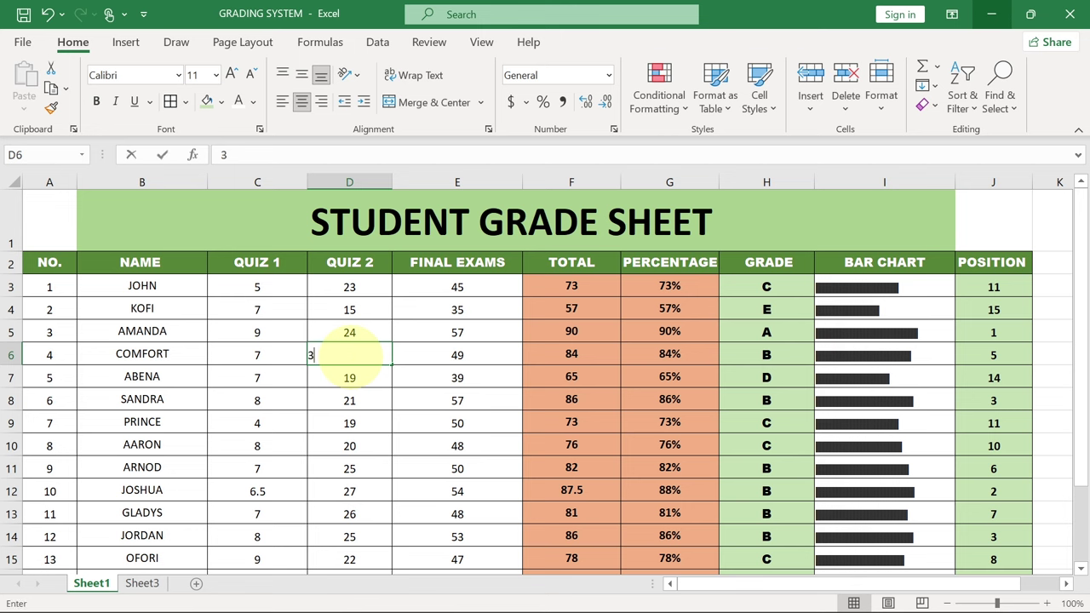
text(6)
key(Return)
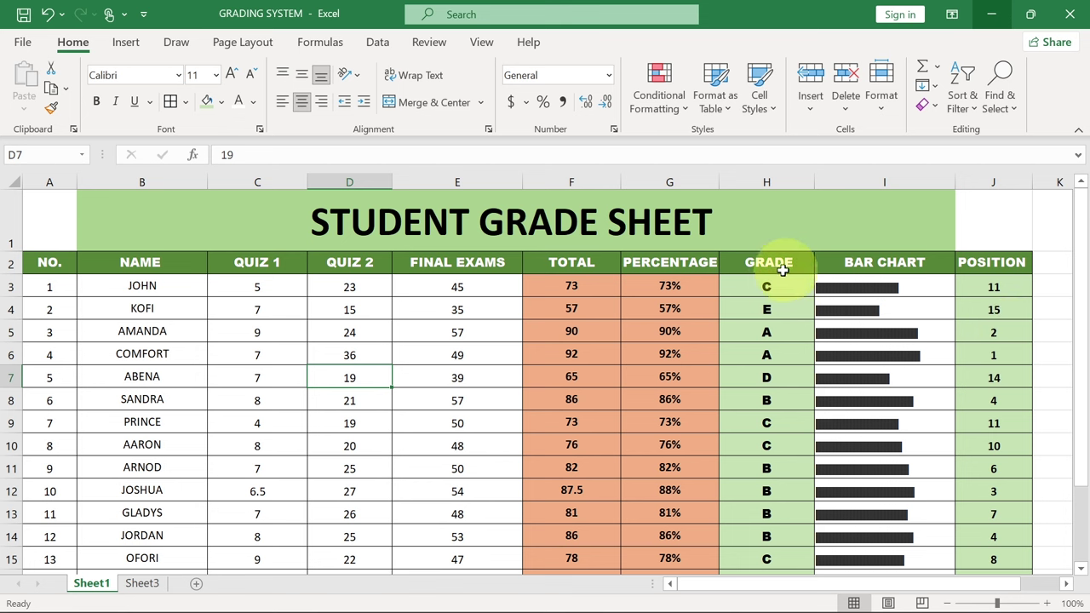
- Set the Quiz 1 score in cell C7 to 9 and the Final Exams score in cell E4 to 50
click(253, 378)
text(9)
key(Return)
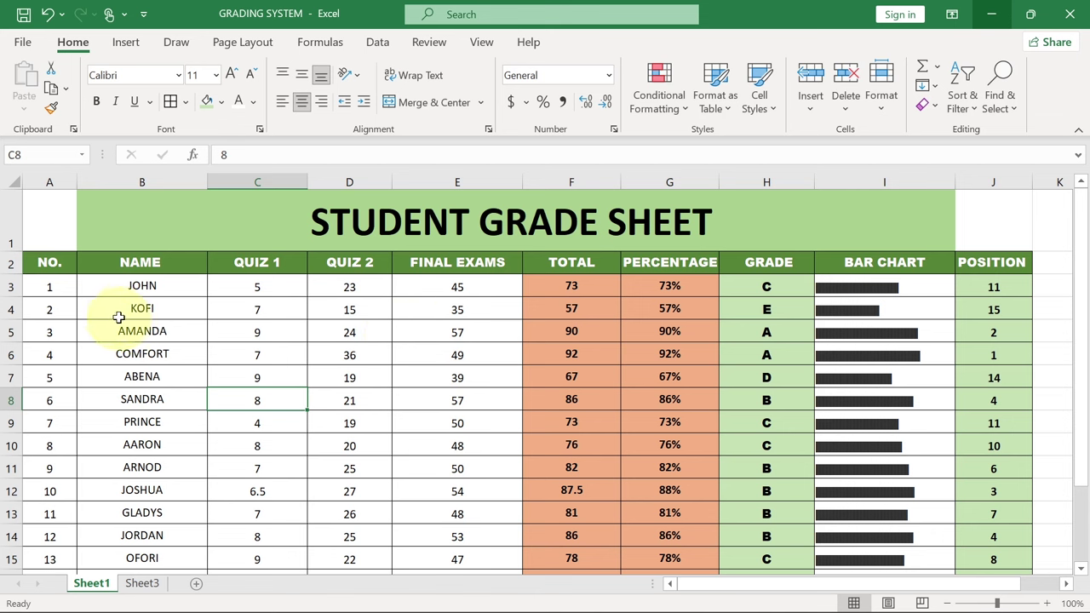
click(458, 311)
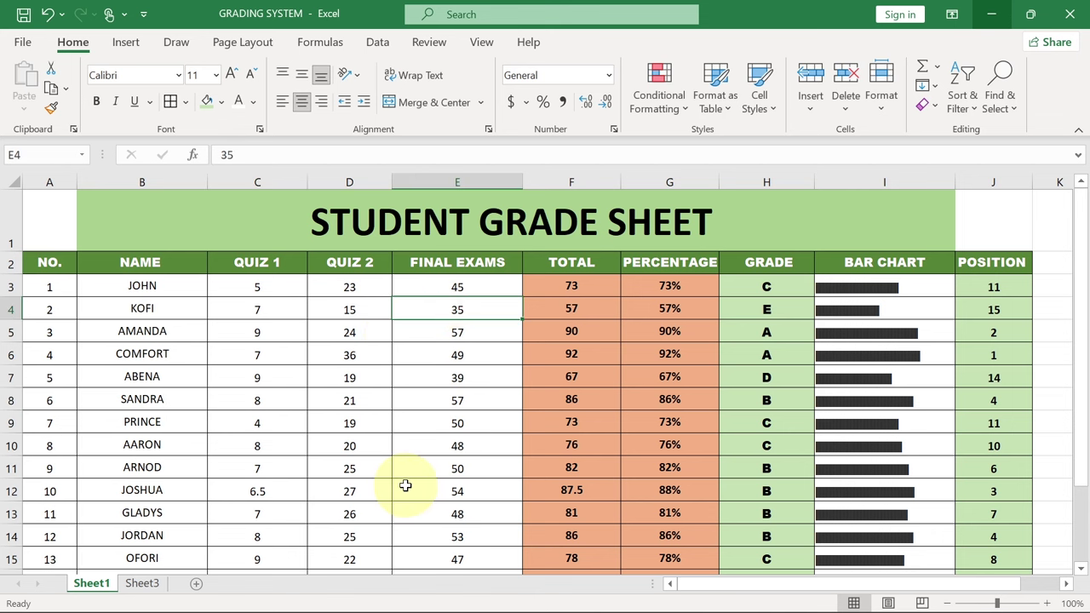
text(50)
key(Return)
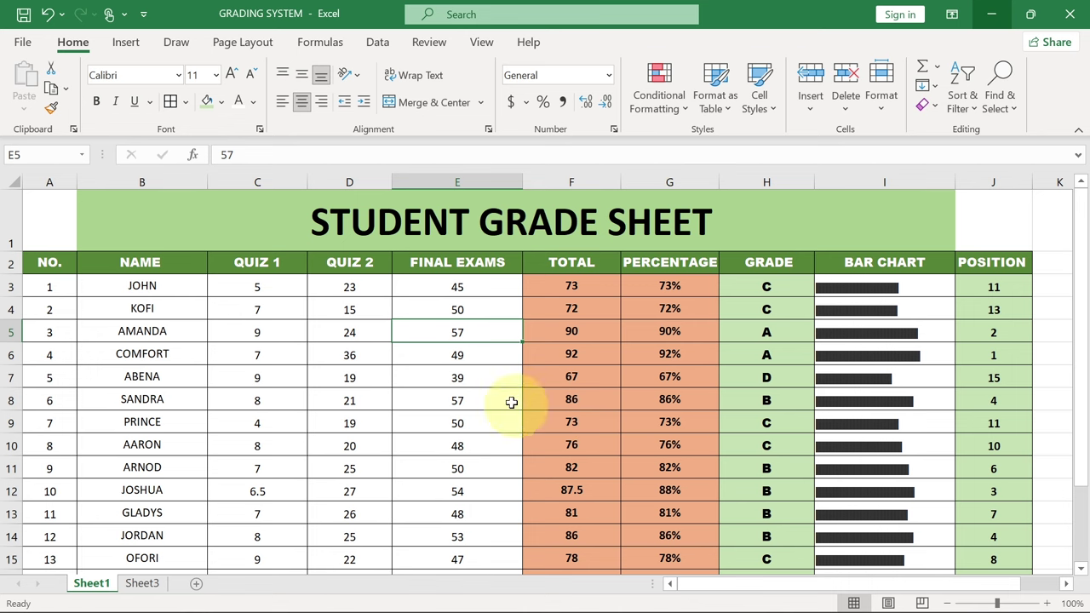
- Compare Sheet1 with Sheet3 and examine the Total, Percentage, Grade, Bar Chart and Position columns on Sheet3
click(141, 584)
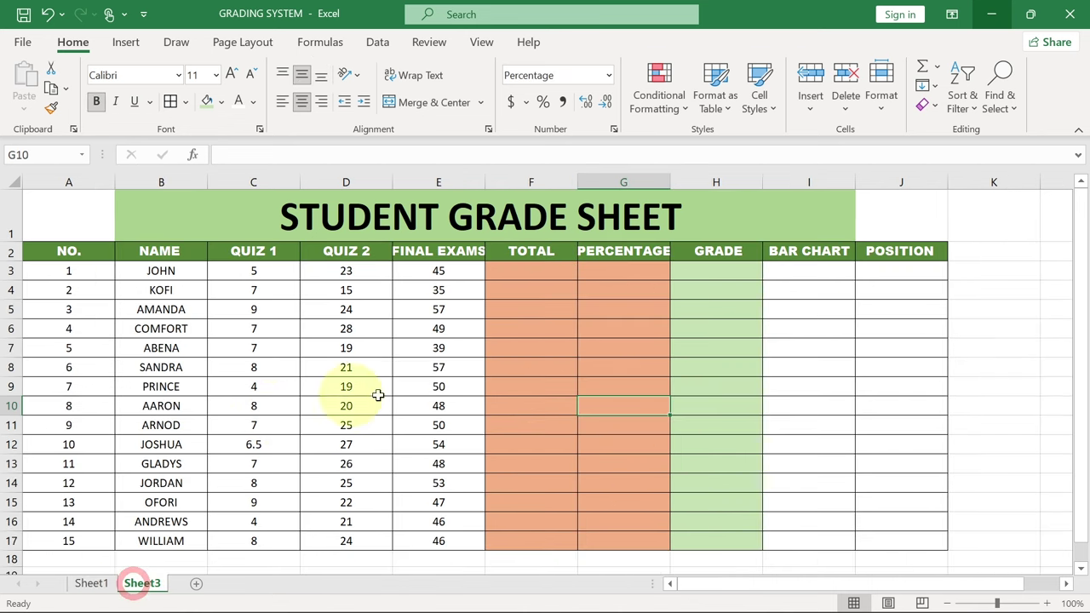
click(90, 584)
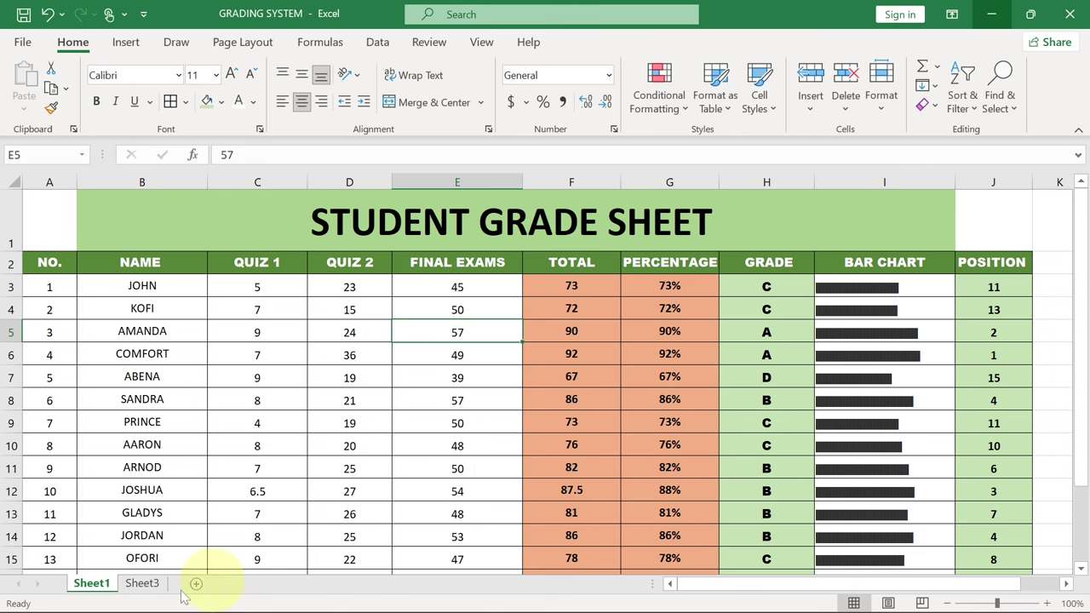
click(143, 584)
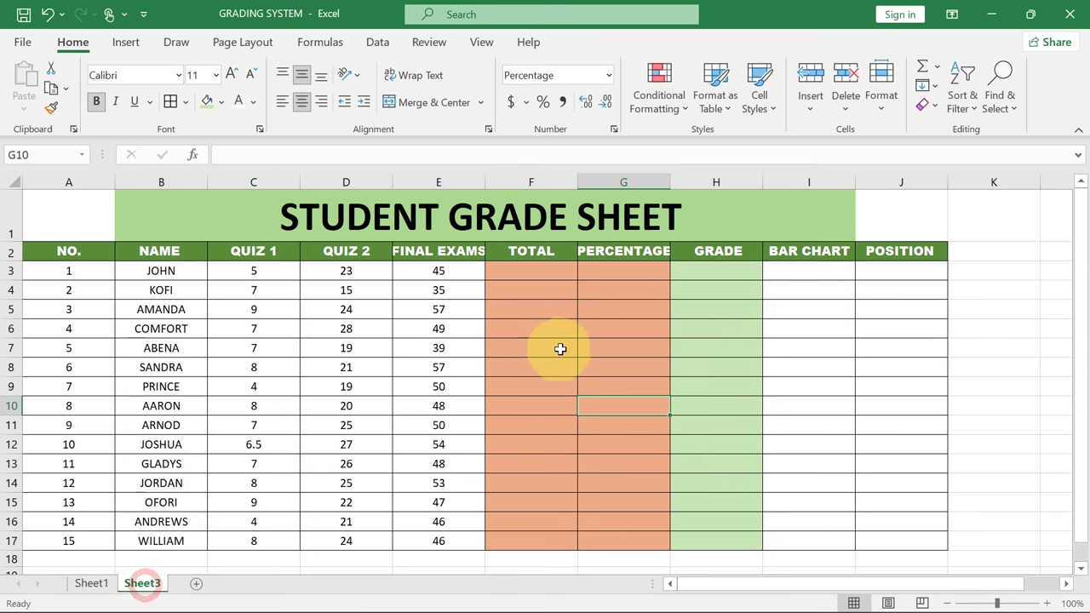
click(538, 271)
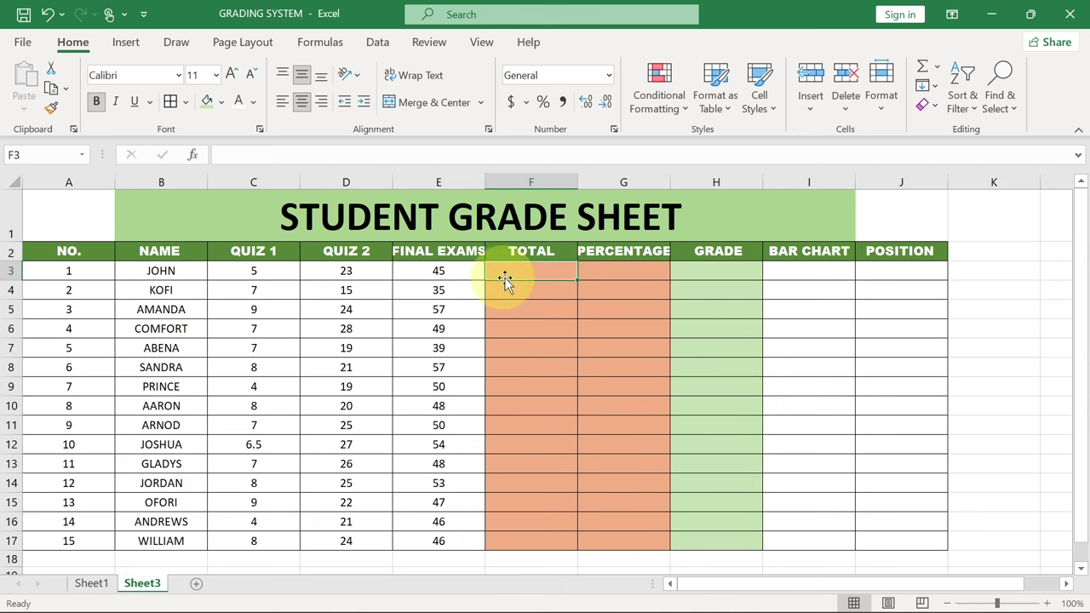
click(601, 256)
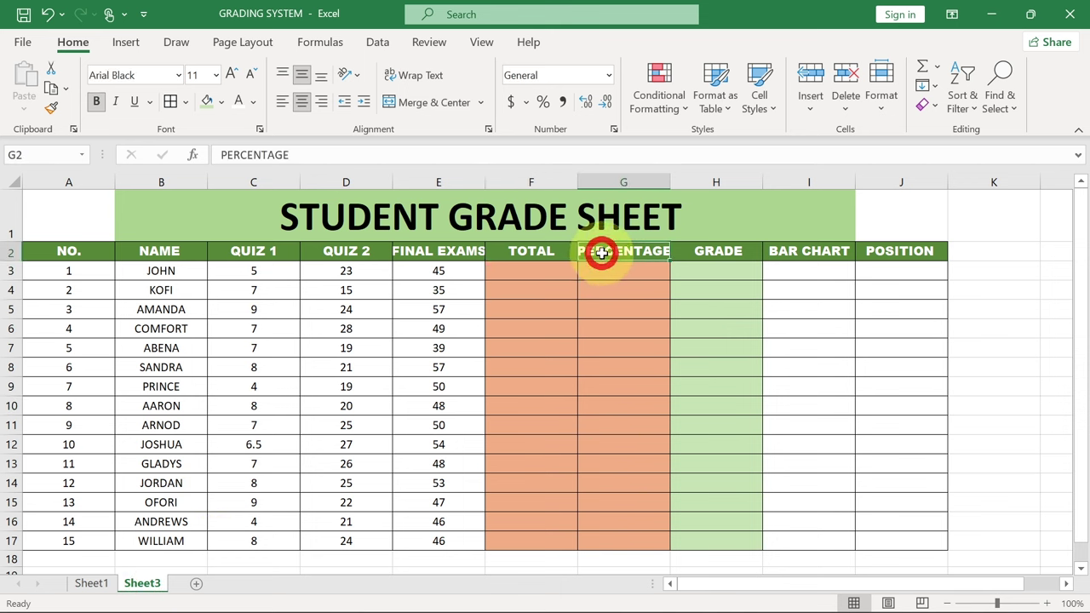
click(702, 250)
click(784, 252)
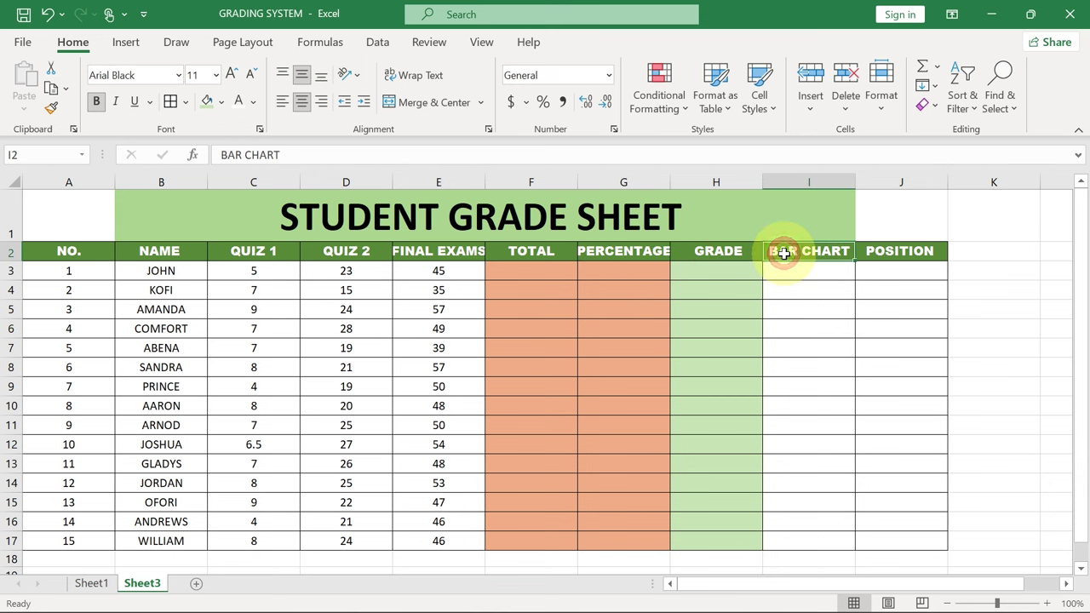
click(883, 253)
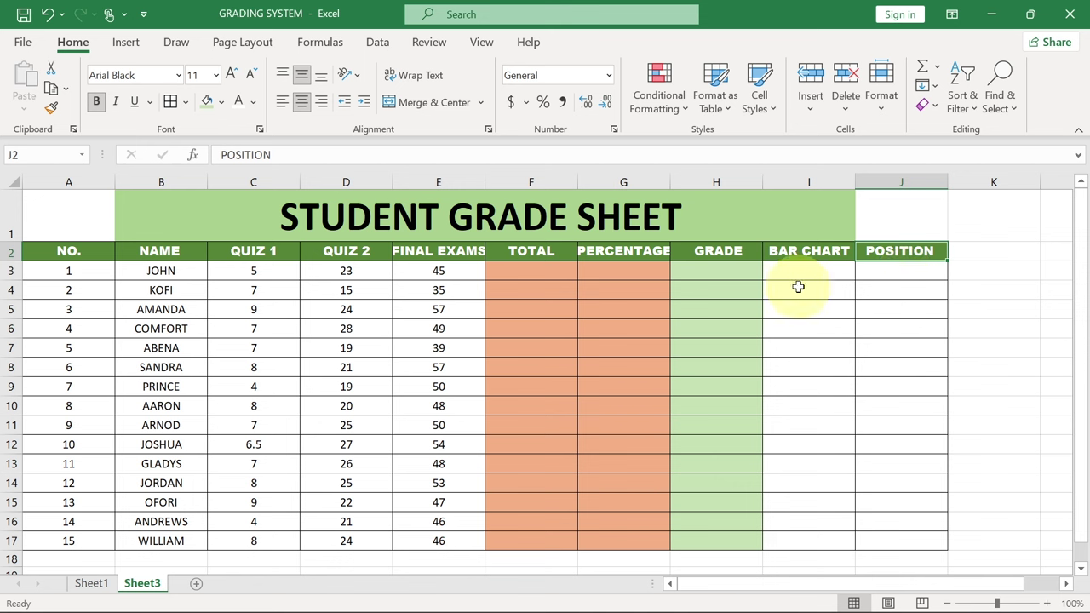
click(517, 271)
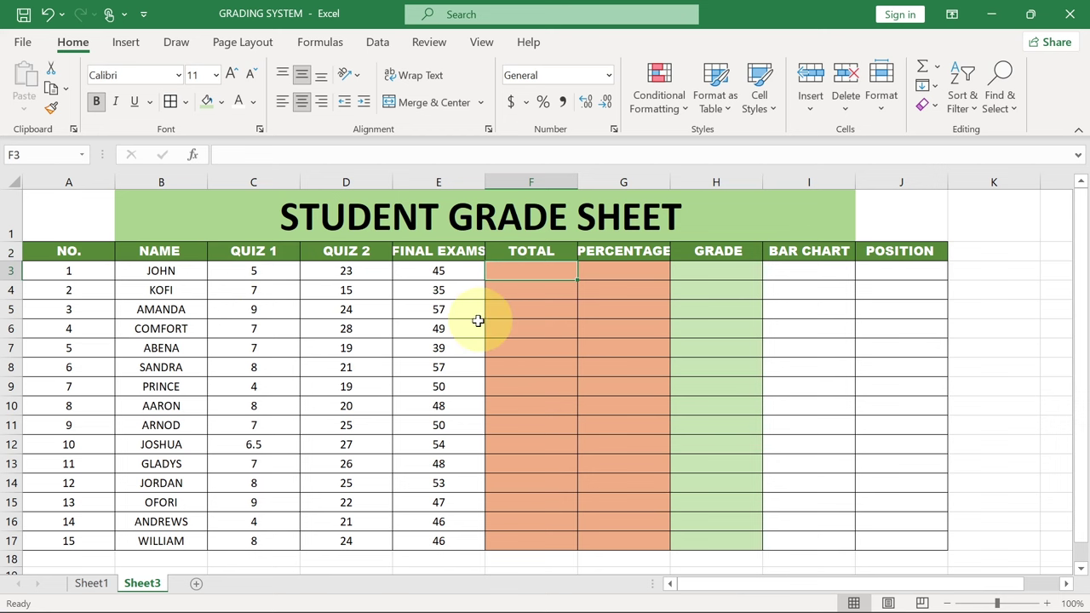
- Widen the Final Exams column on Sheet3 so that its header fits
click(312, 325)
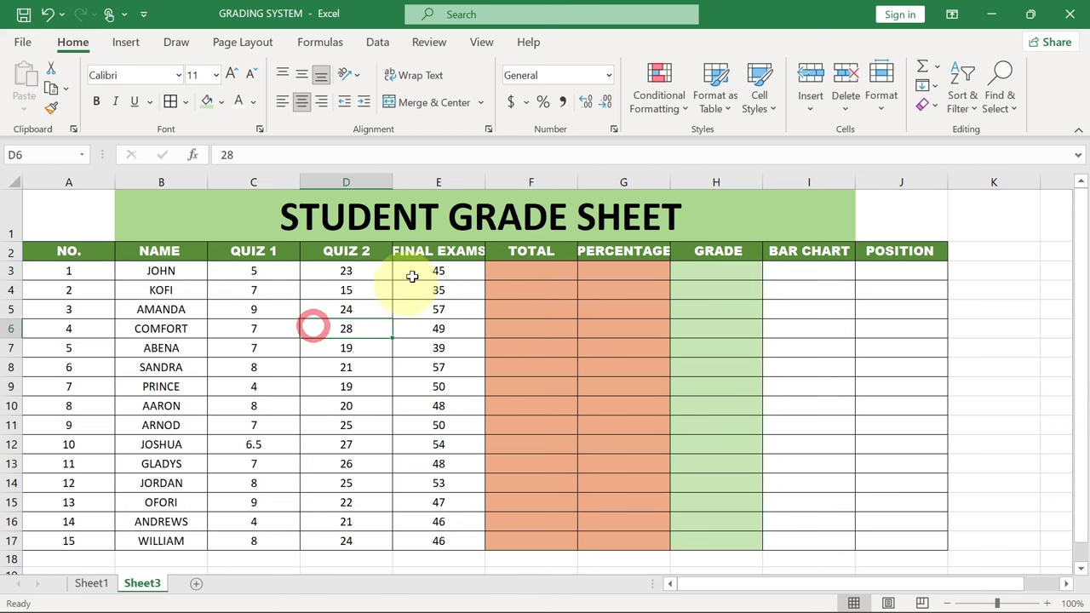
click(438, 180)
drag(486, 175, 498, 176)
- Enter the formula =SUM(C3:E3) in cell F3 to total the two quizzes and the final exam
click(258, 250)
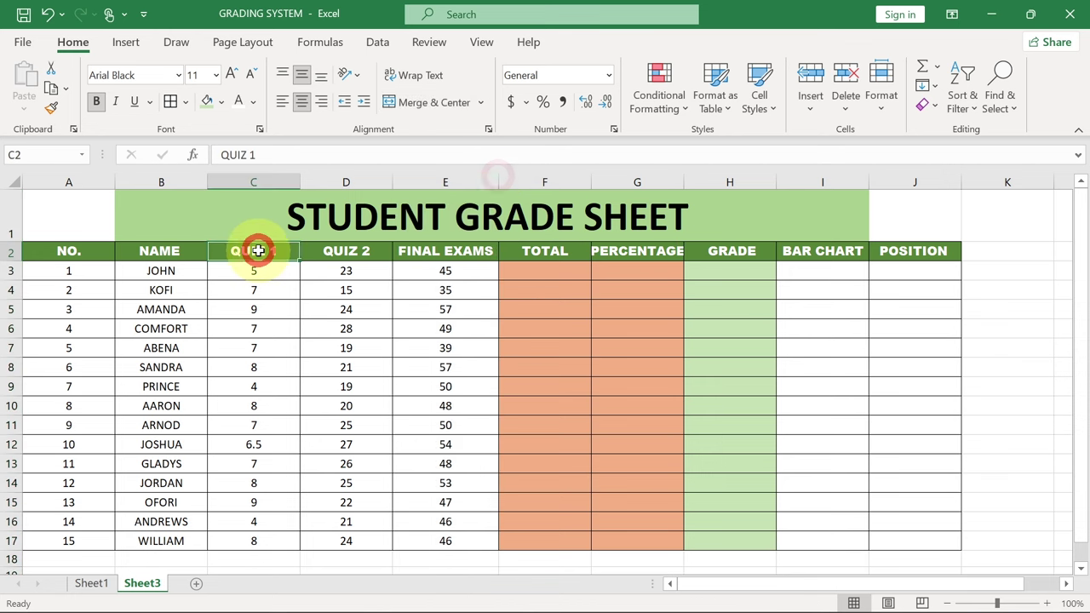
click(345, 250)
click(431, 251)
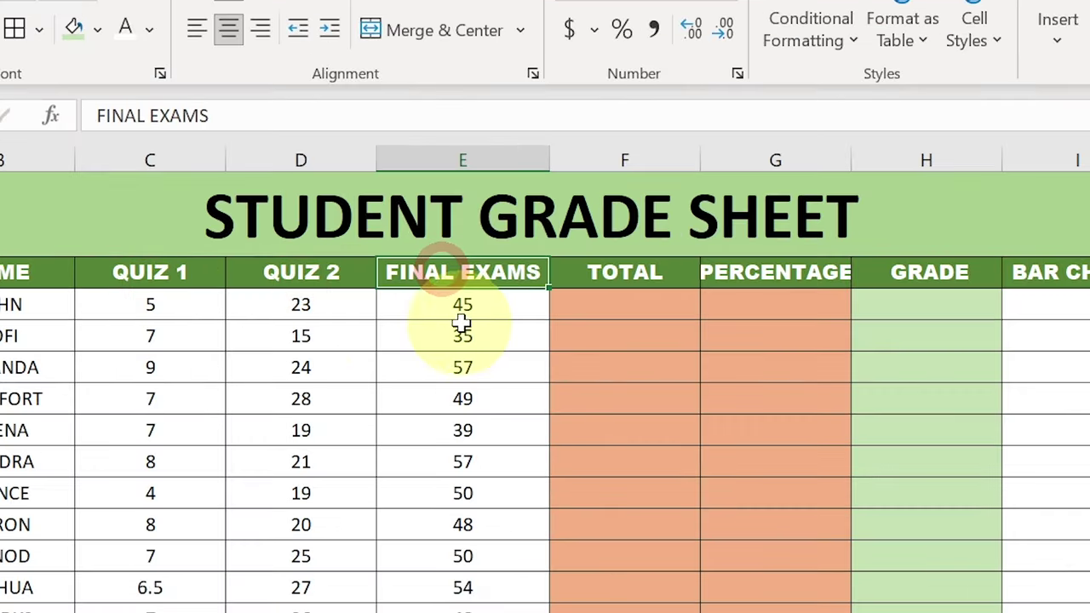
click(620, 311)
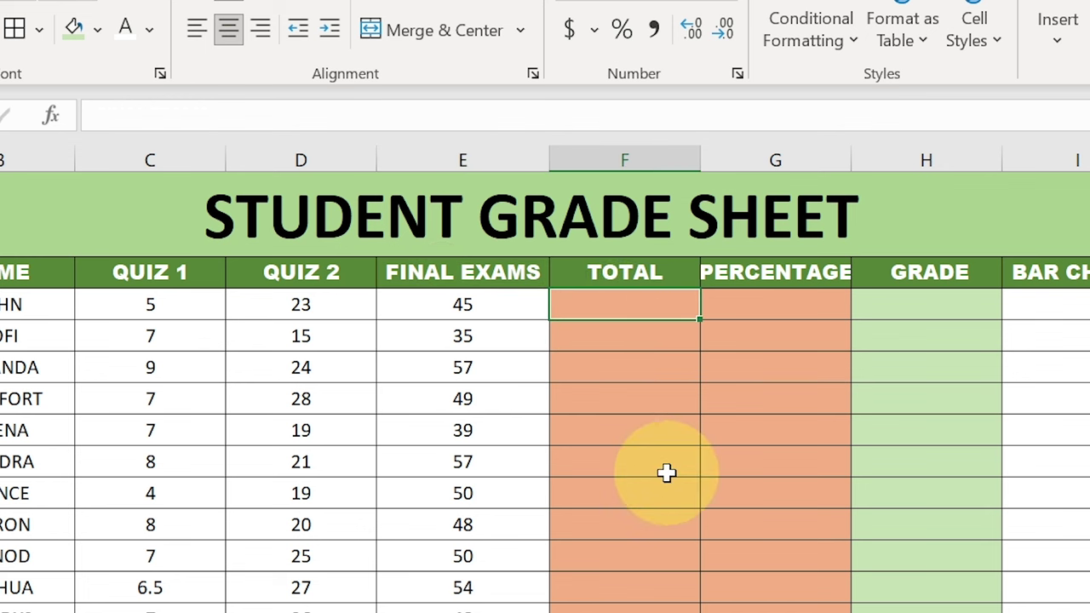
text(=S)
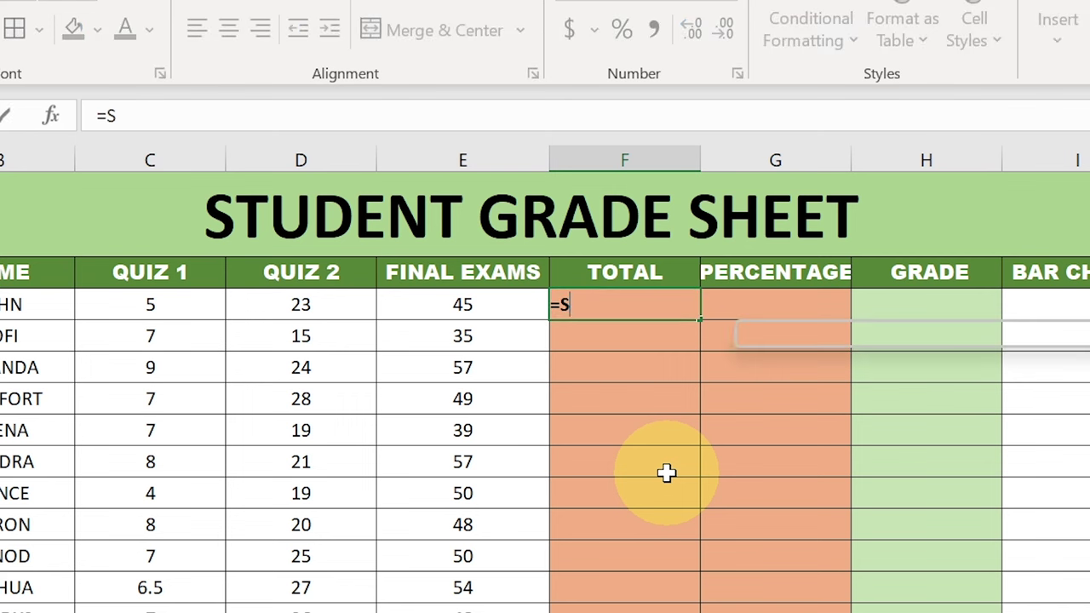
text(UM)
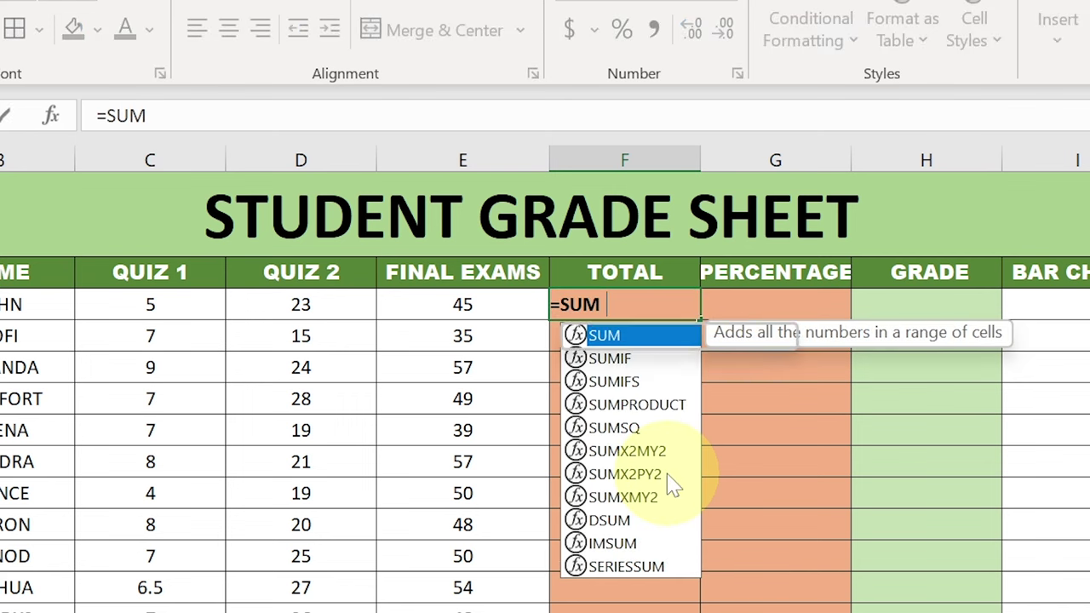
text(()
drag(130, 304, 447, 313)
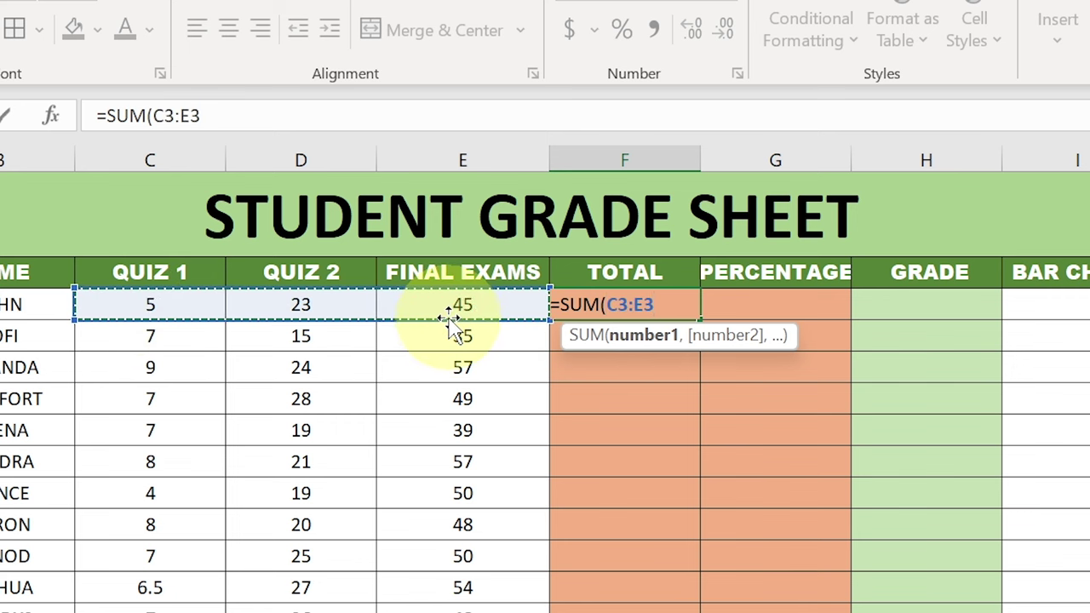
key(Return)
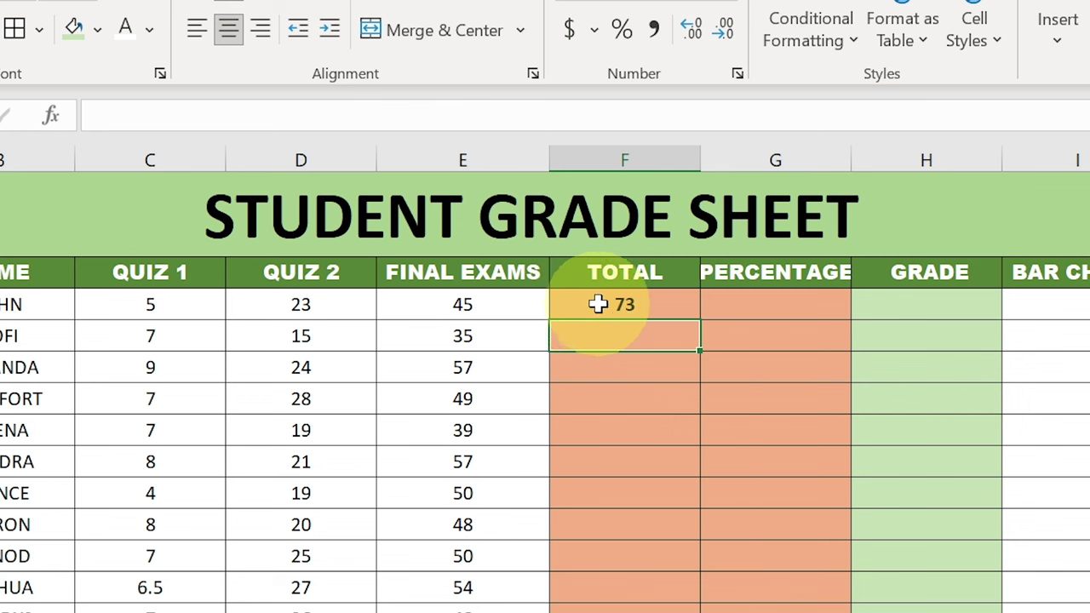
- Fill the total formula from F3 down through F17 for all students
click(597, 304)
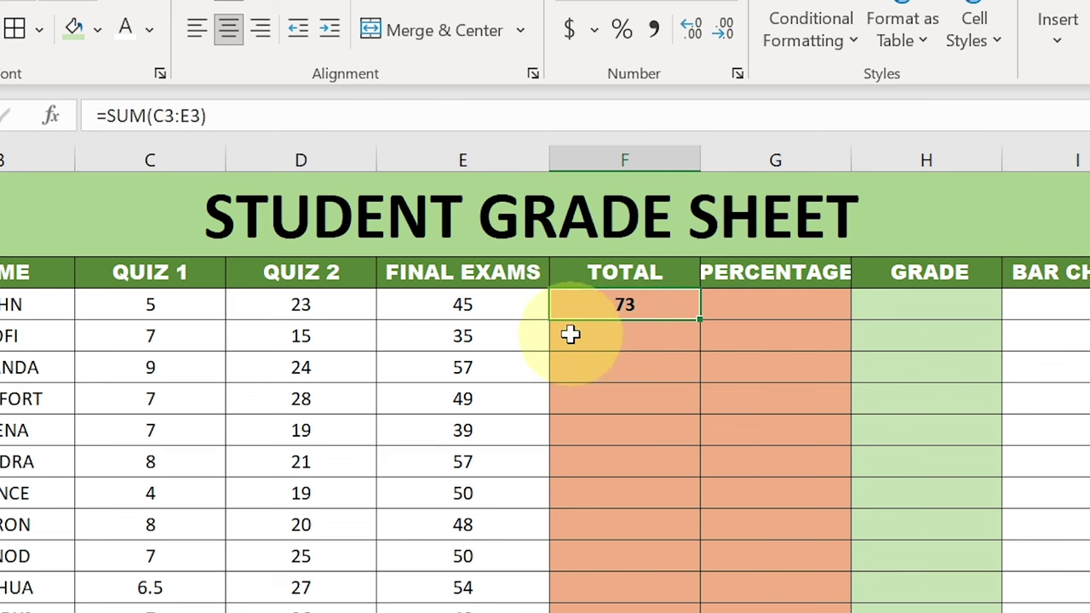
drag(699, 319, 667, 612)
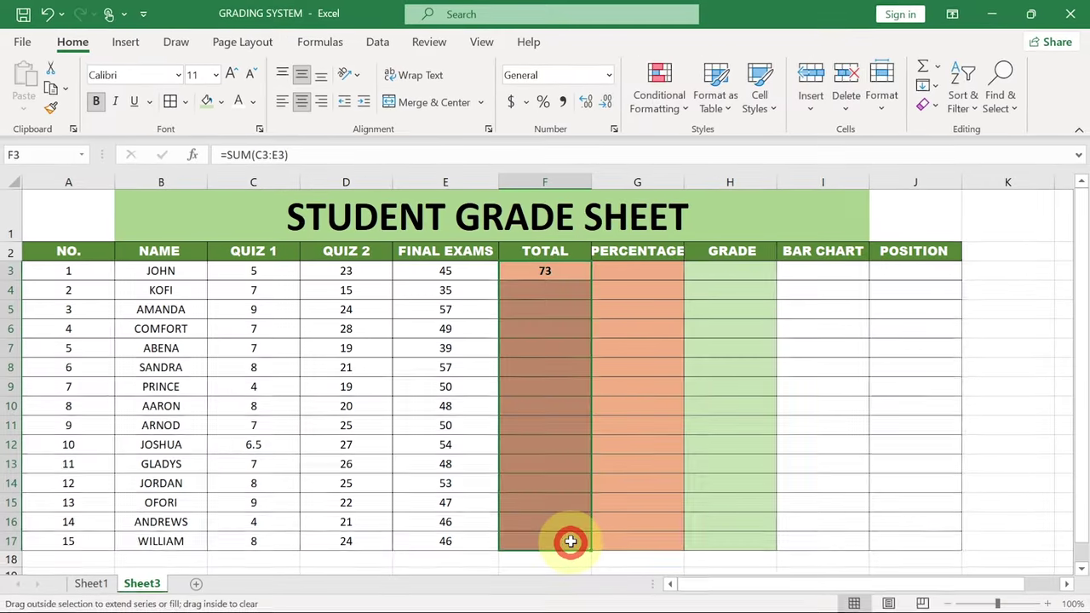
drag(571, 541, 571, 542)
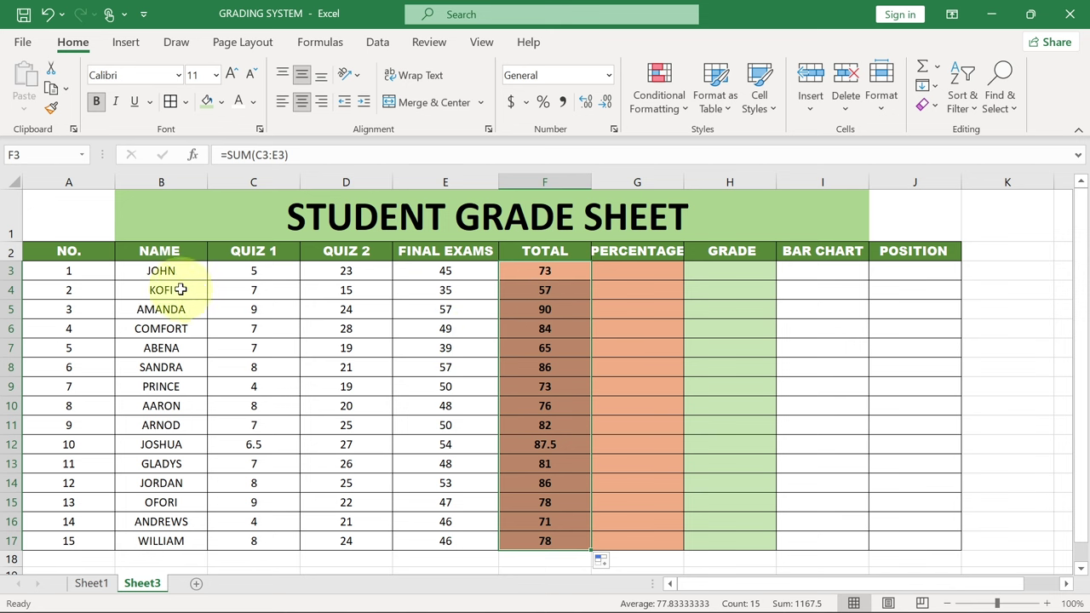
- Check the copied total formula in F10 and review the scores in the Quiz 1, Quiz 2 and Final Exams columns
click(535, 415)
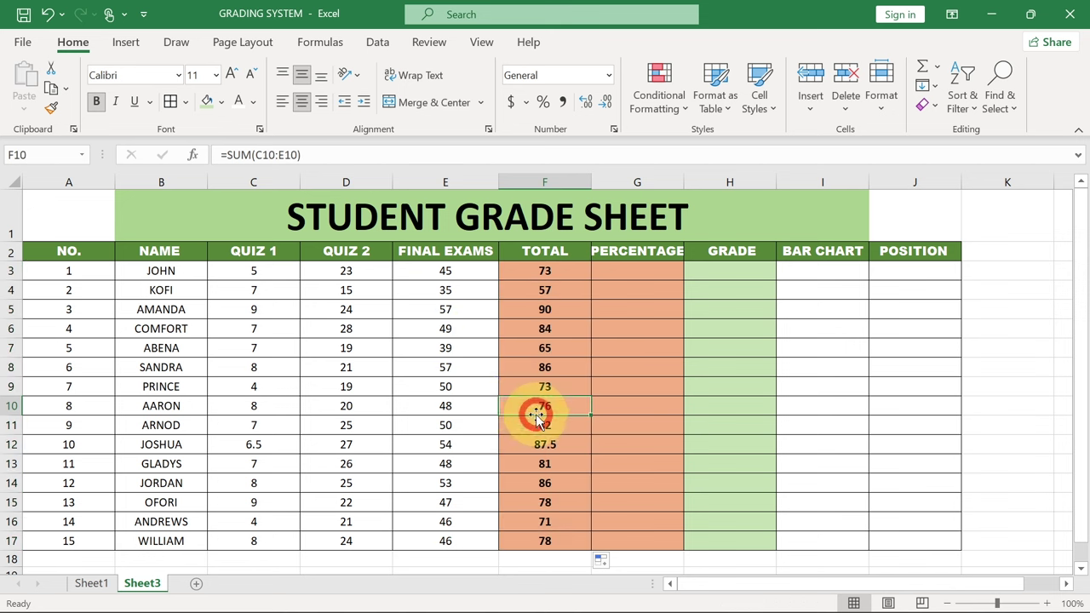
click(253, 286)
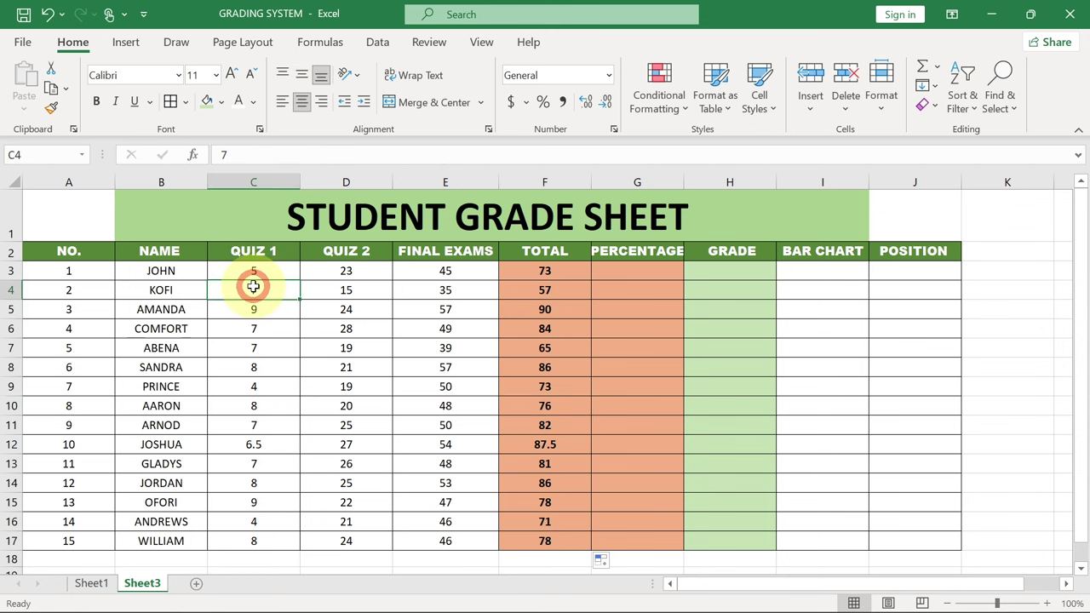
click(343, 277)
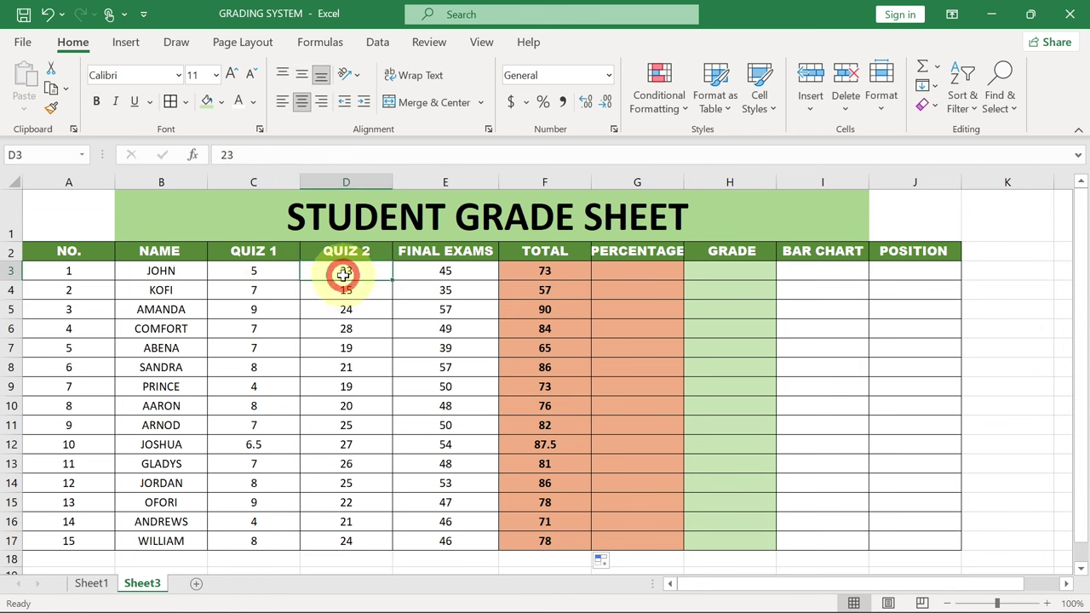
click(435, 274)
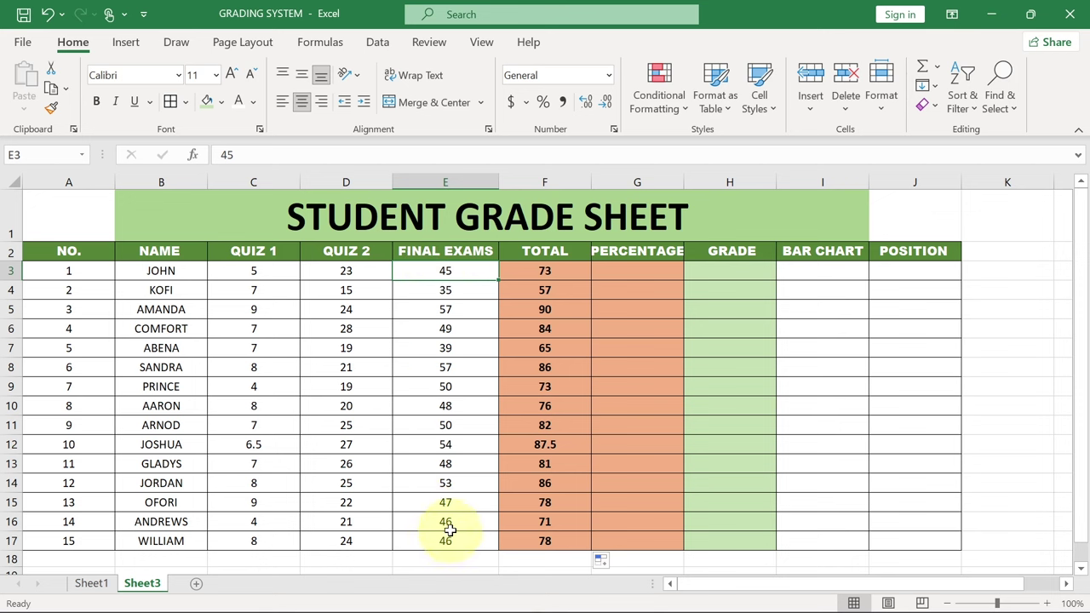
click(344, 252)
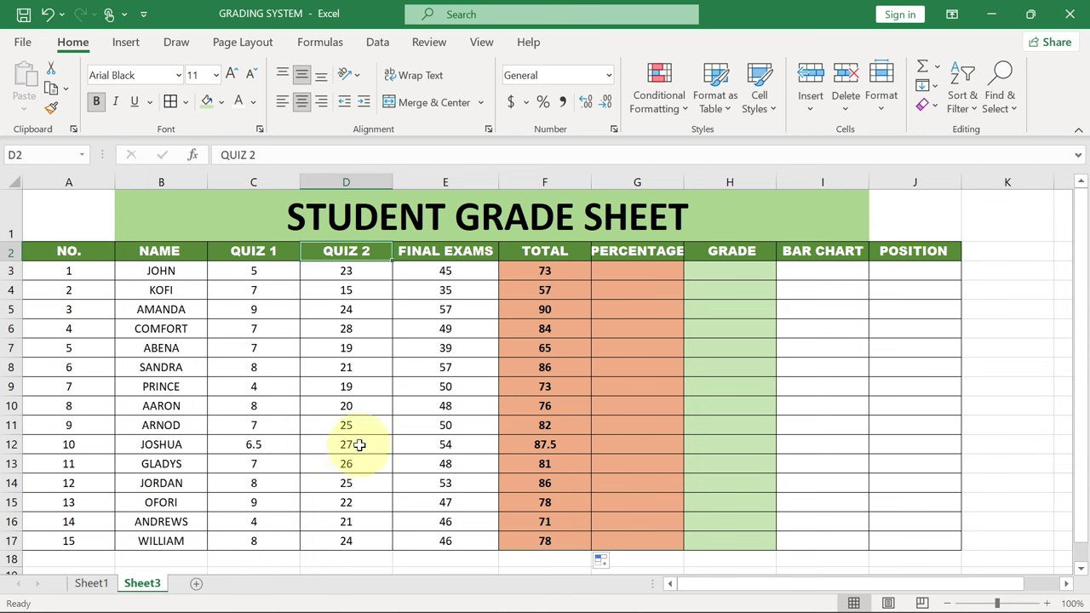
click(254, 251)
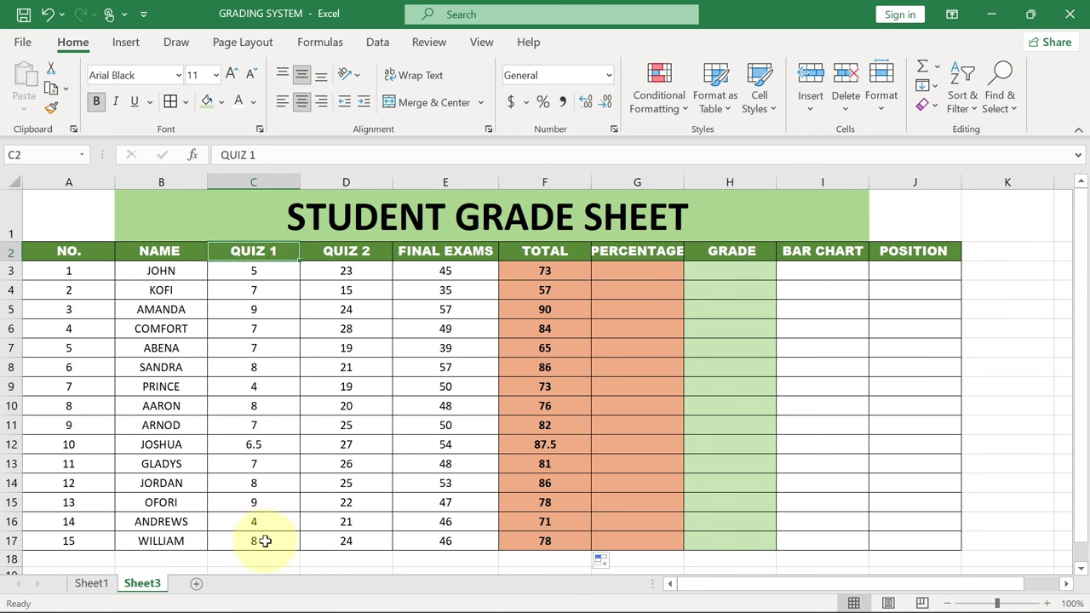
click(523, 268)
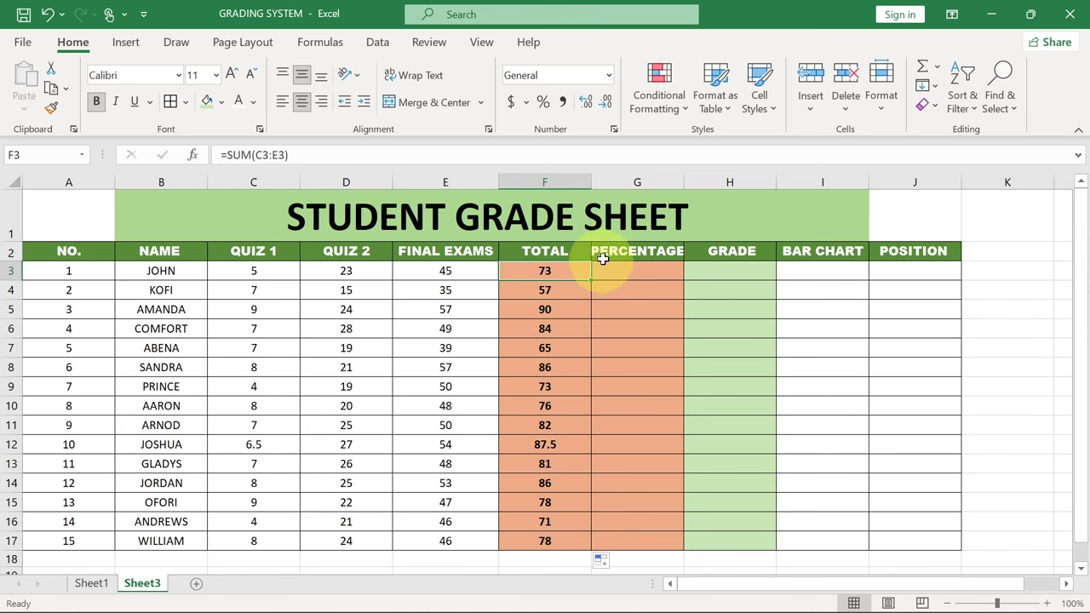
- Widen the Percentage column so that its header fits, and select cell G3
click(634, 180)
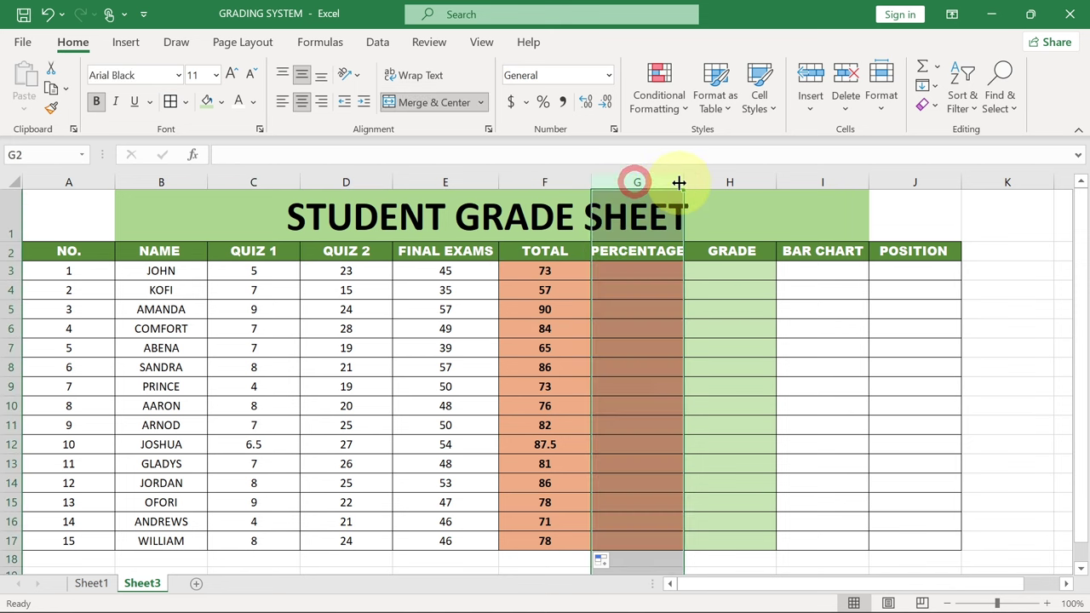
drag(682, 182, 691, 182)
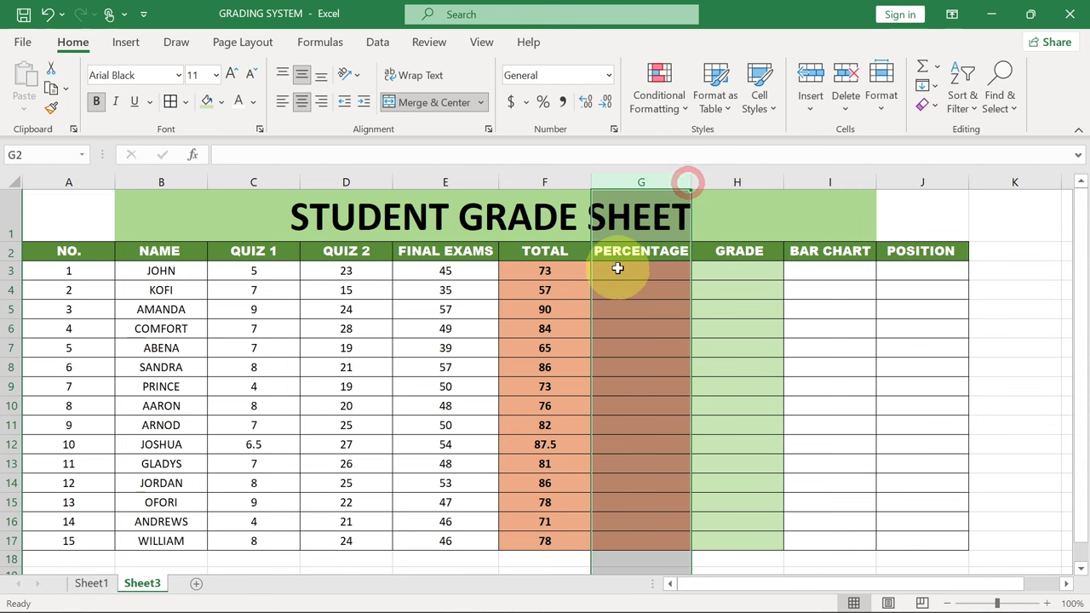
click(613, 271)
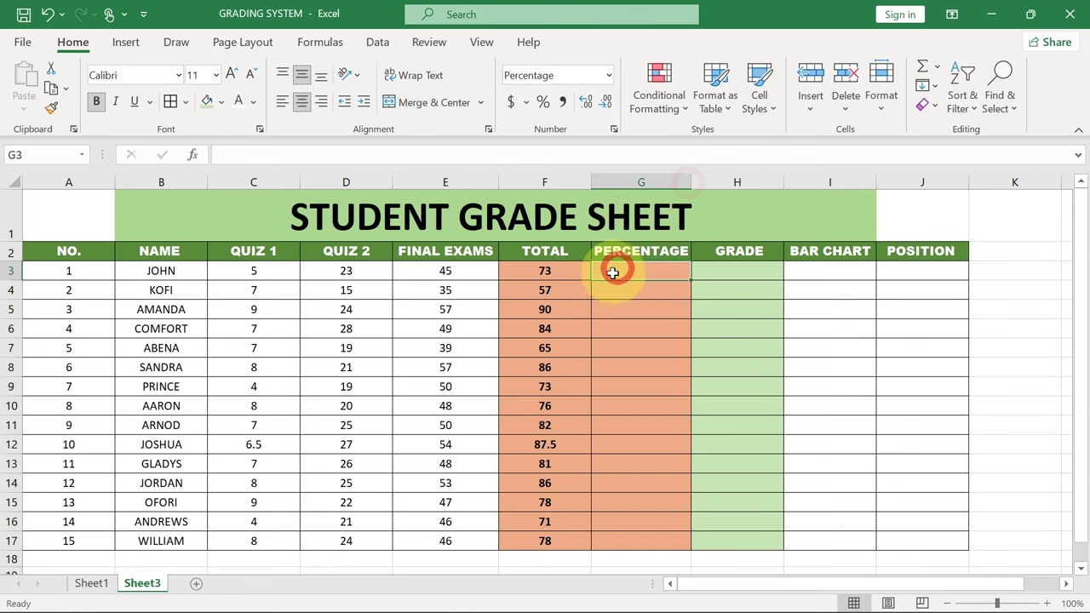
- Enter the formula =F3/100 in cell G3 to calculate the first student's percentage
click(808, 272)
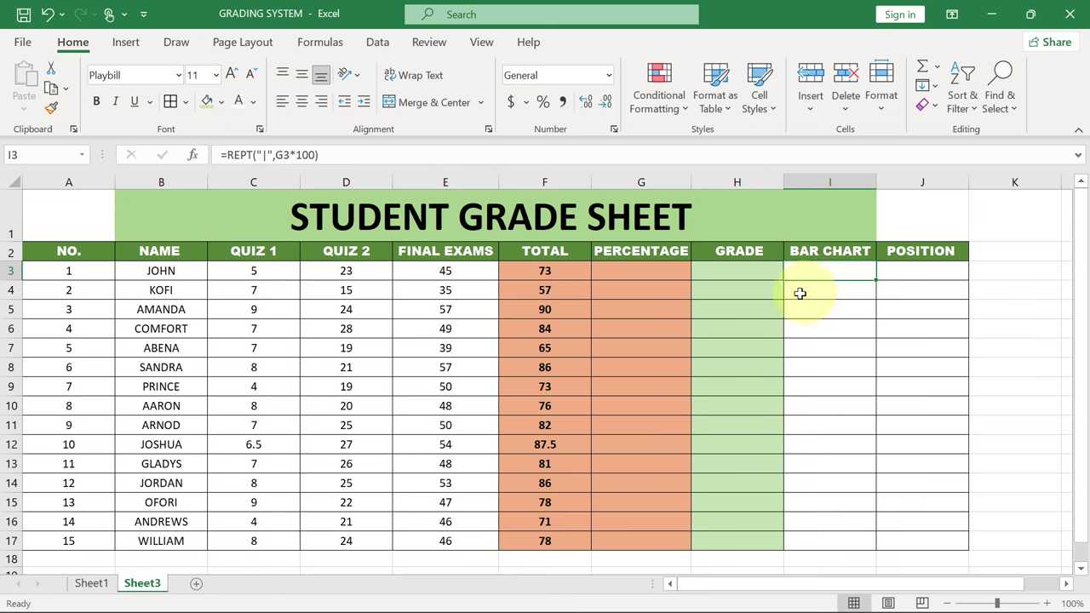
click(542, 270)
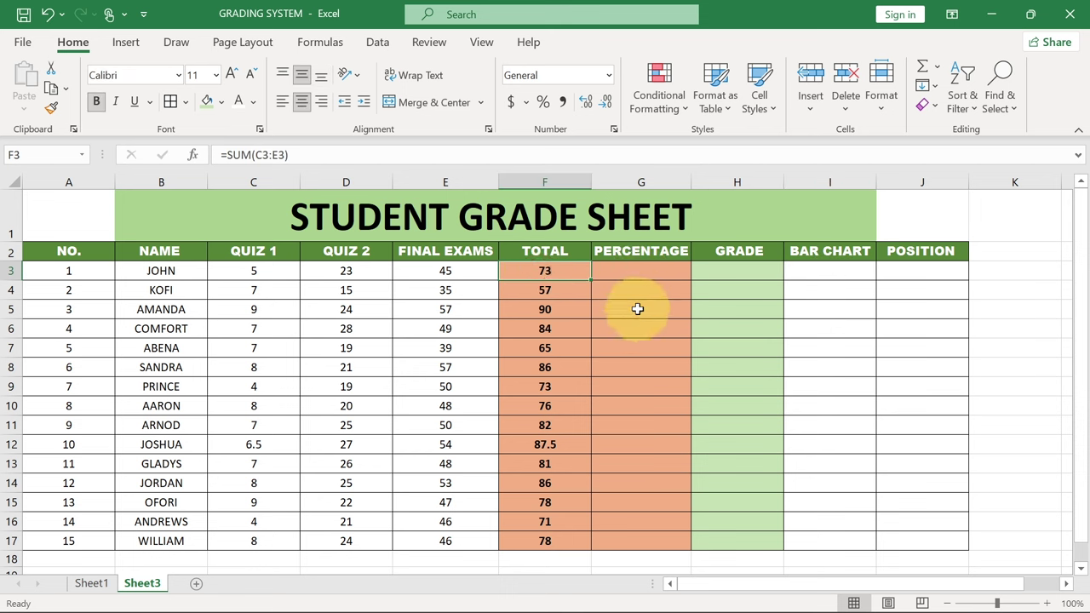
click(610, 270)
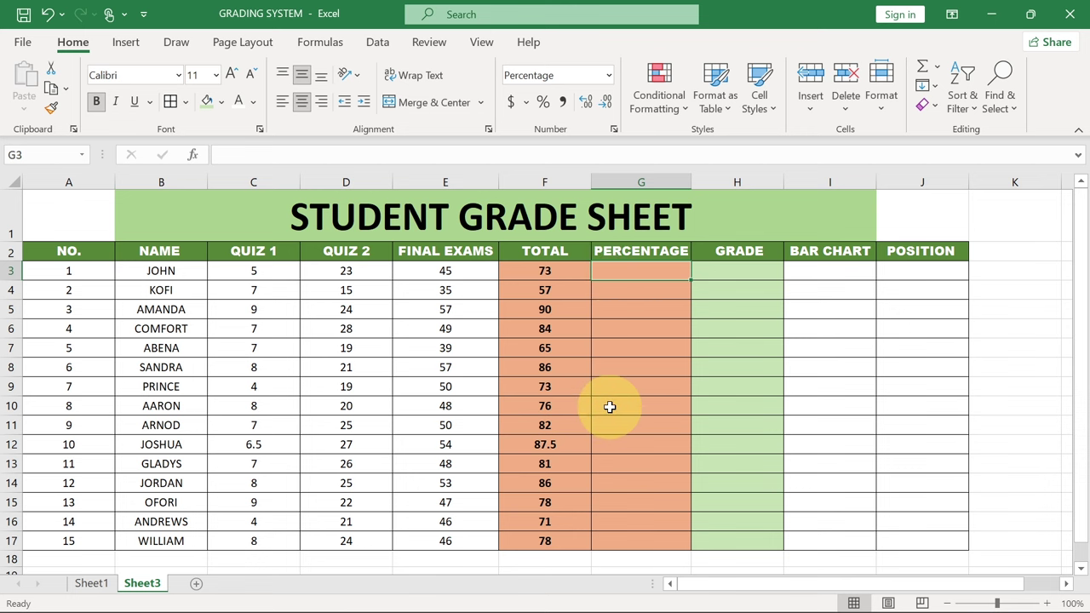
text(=)
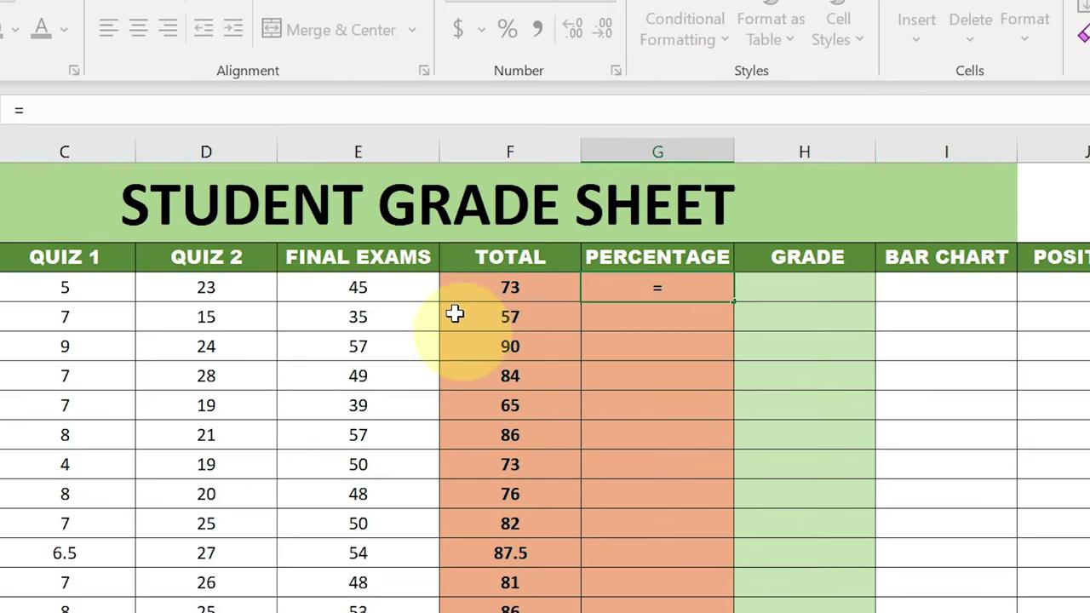
click(501, 289)
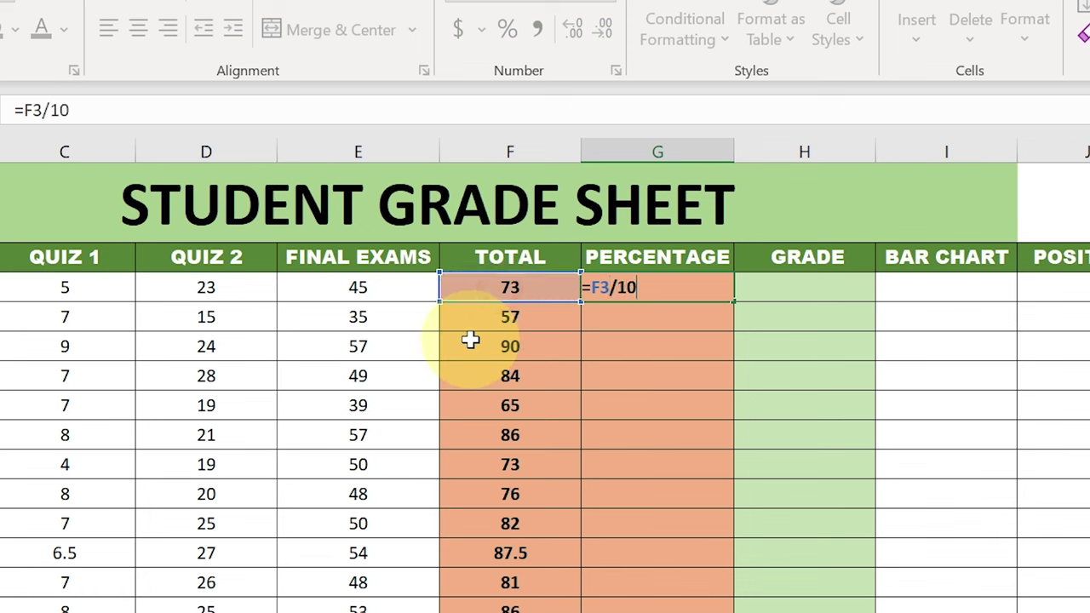
key(Return)
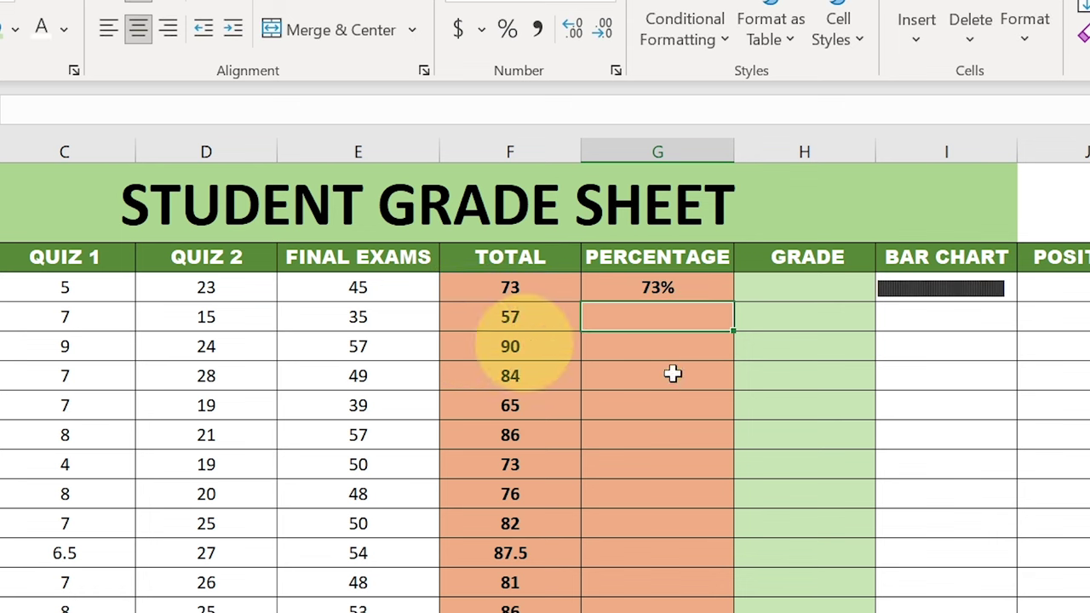
- Format G3 as a percentage with 0 decimal places and fill its formula down through G17
click(618, 289)
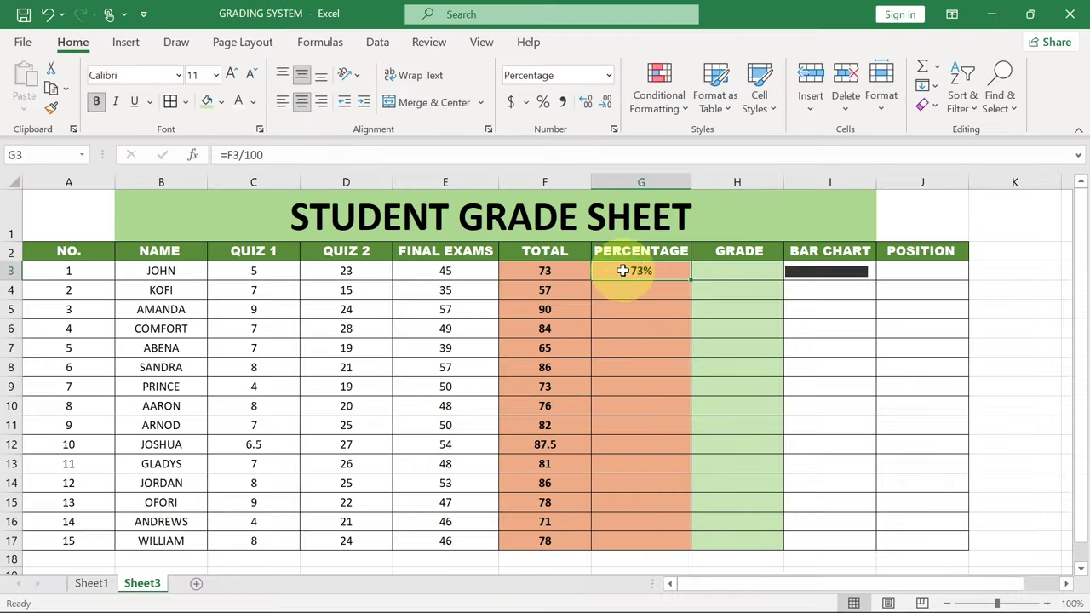
right_click(622, 271)
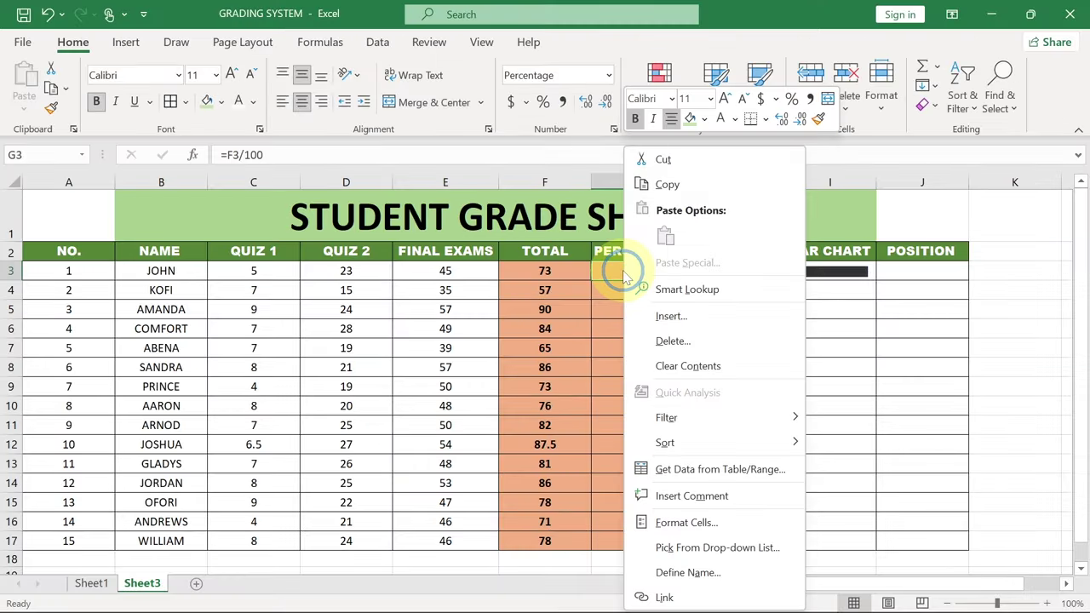
click(676, 525)
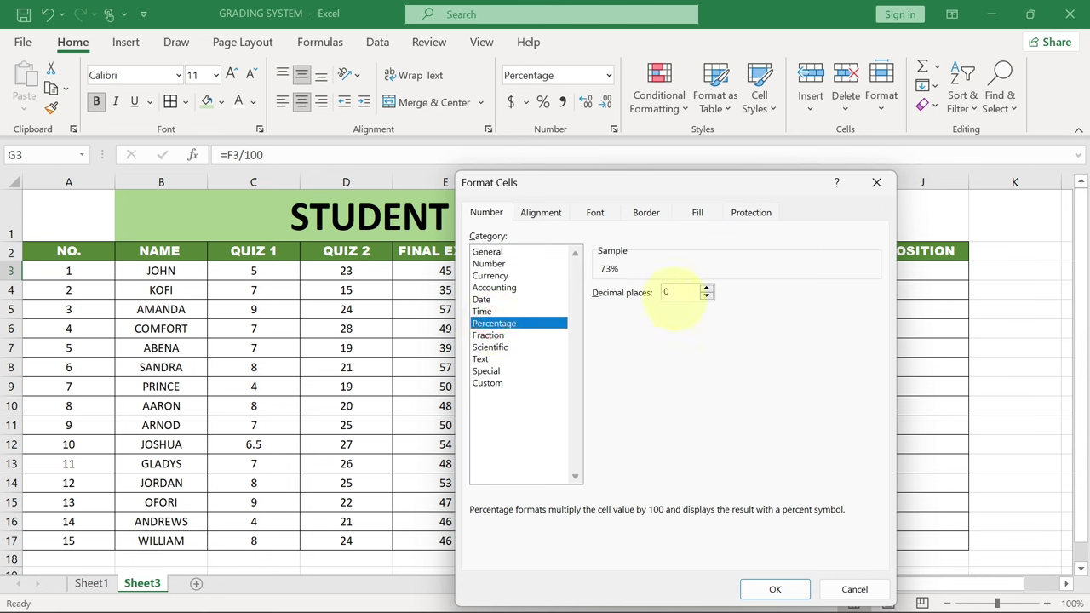
click(706, 288)
click(706, 296)
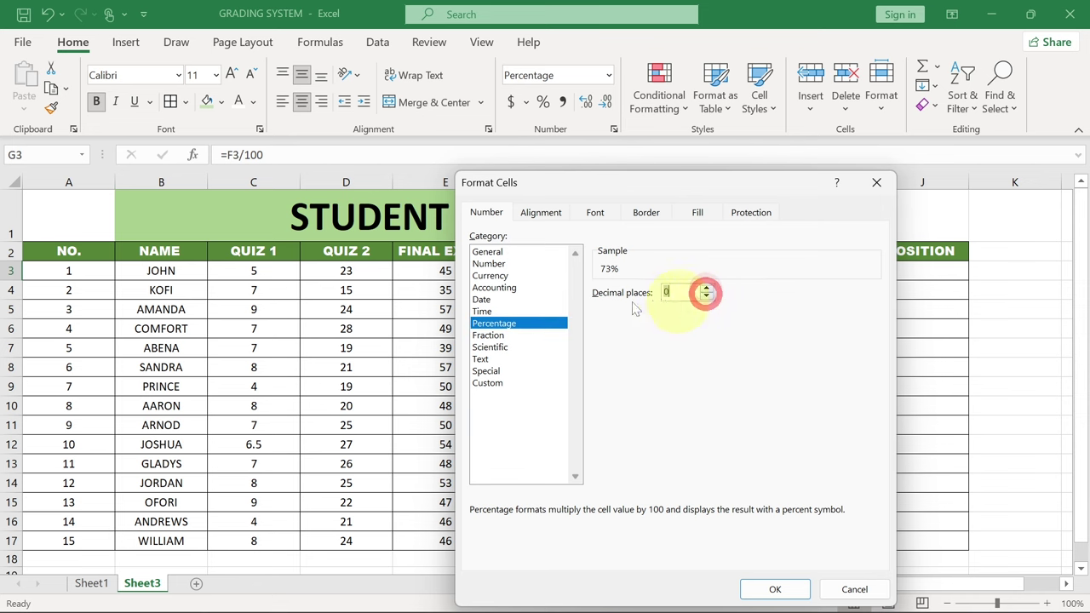
click(774, 589)
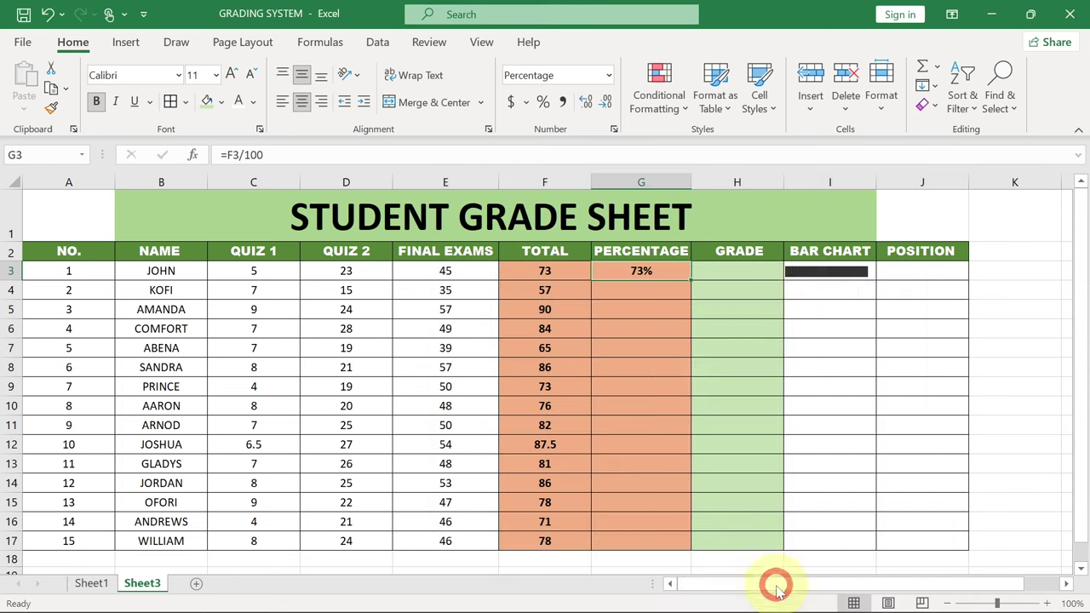
drag(691, 281, 670, 541)
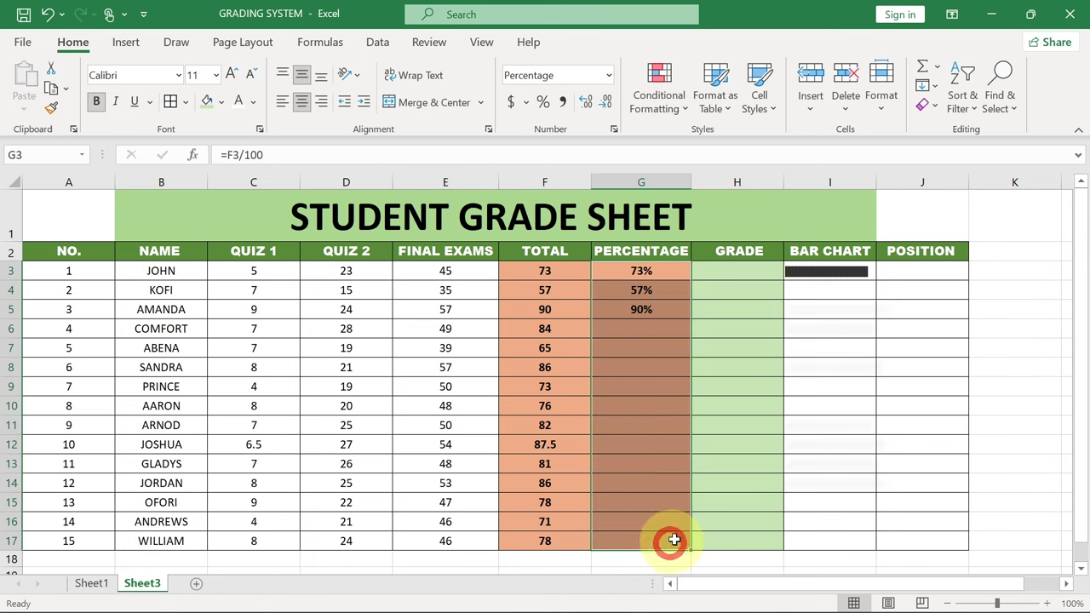
- Clear the existing formulas from the Bar Chart column, cells I3 to I17
click(810, 274)
drag(810, 274, 822, 540)
key(Delete)
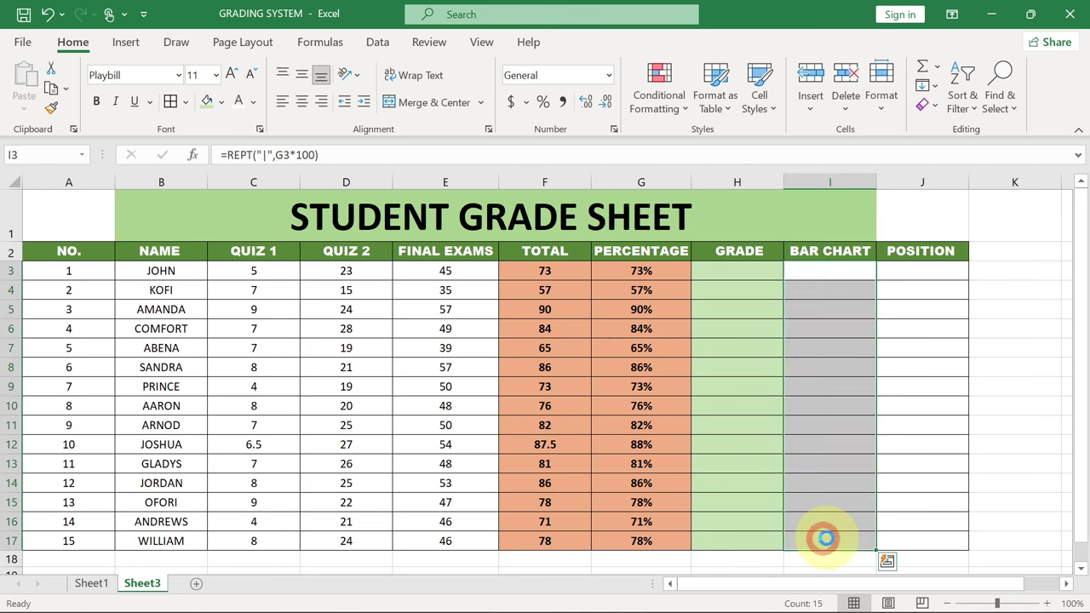
- Start the grade formula in H3 with =IF(F3>=90,"A", so that totals of 90 or more receive an A
click(727, 270)
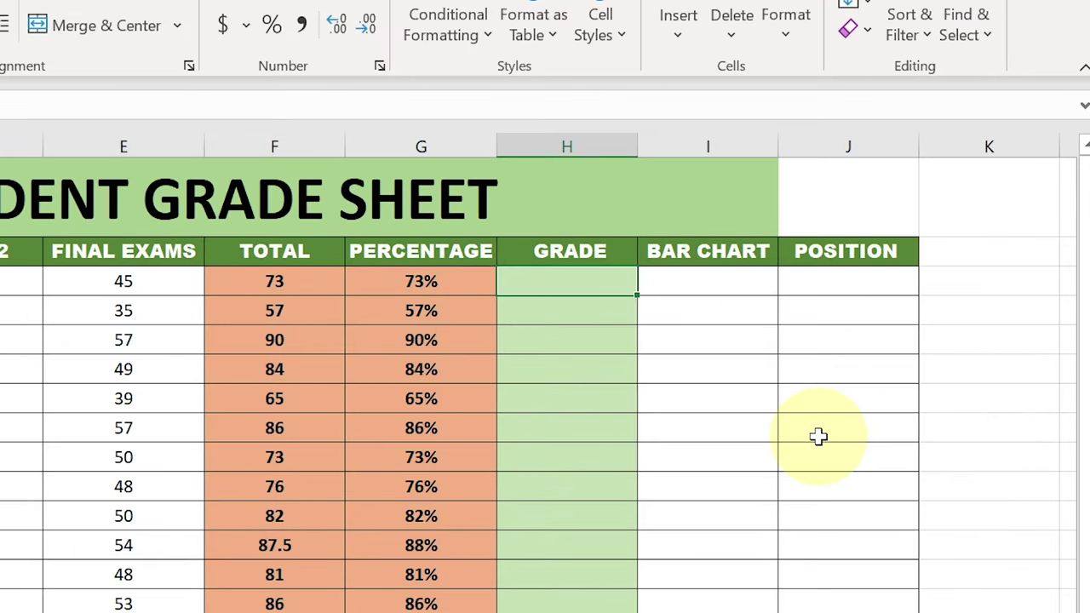
text(=)
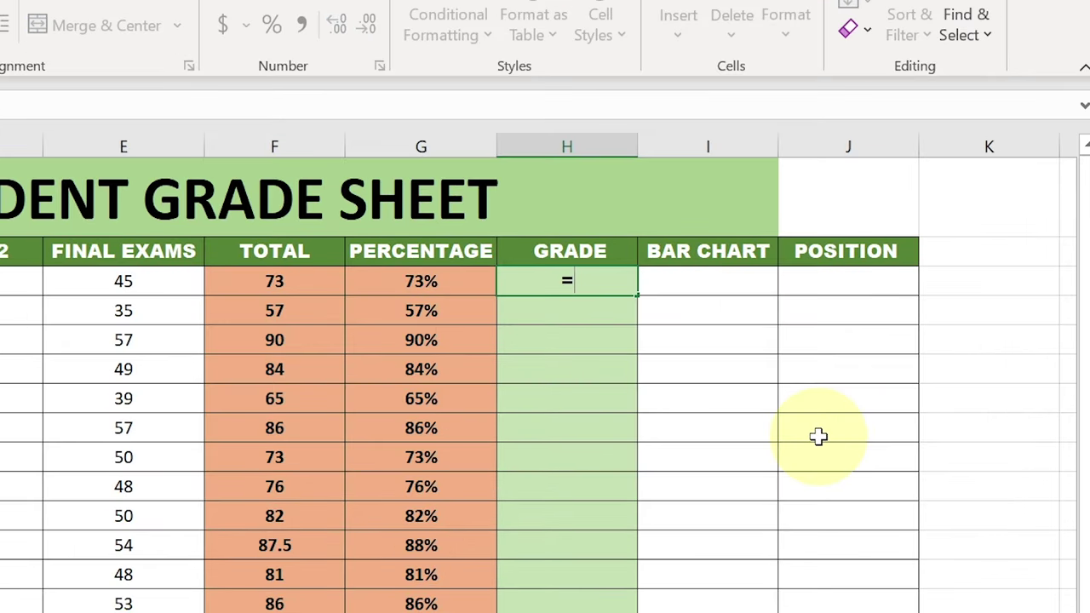
text(IF()
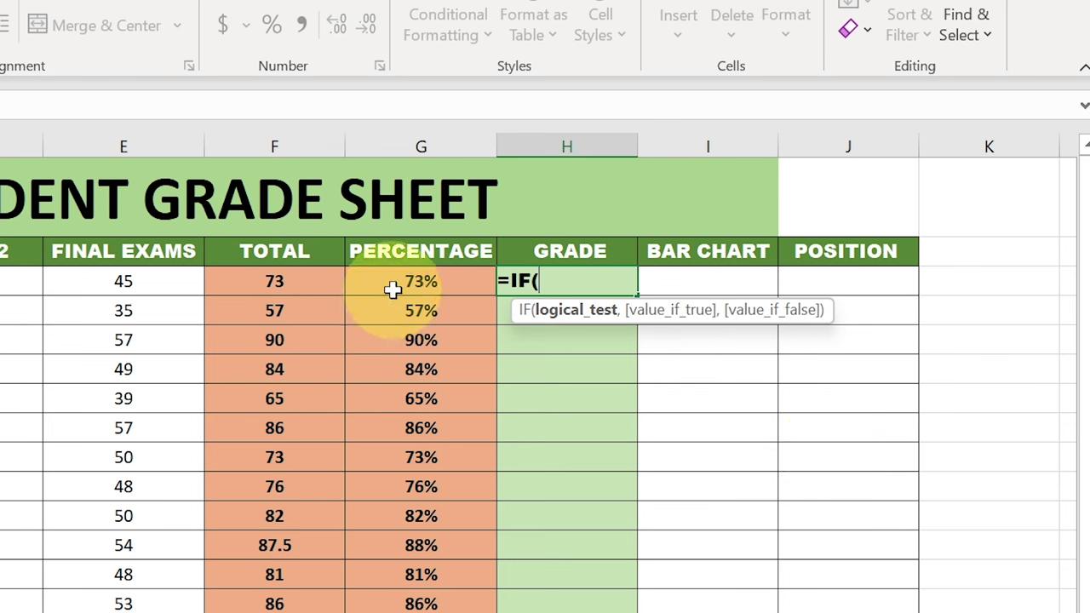
click(255, 282)
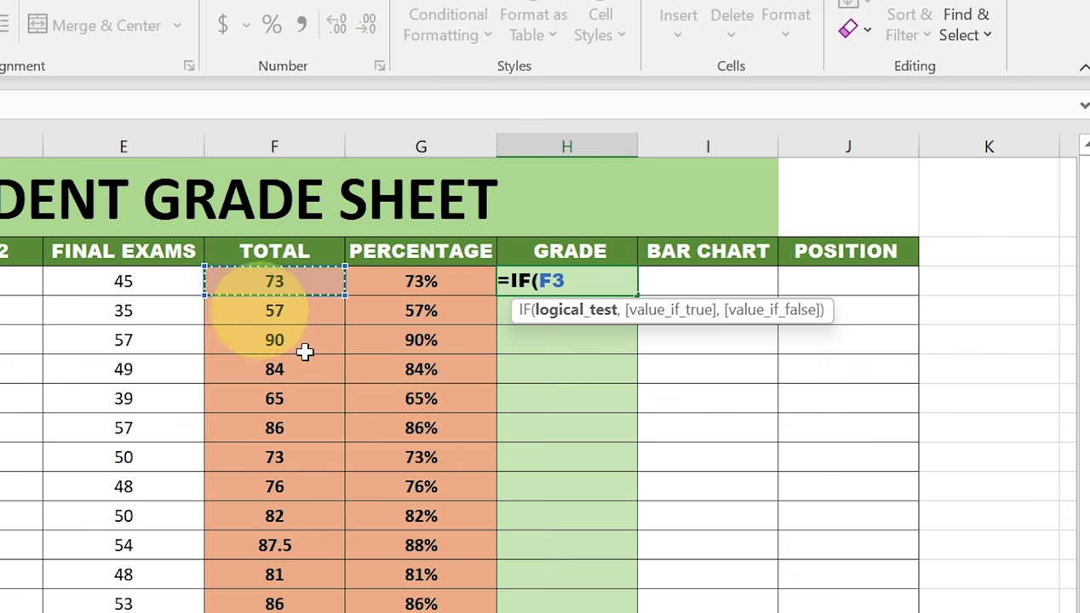
text(>)
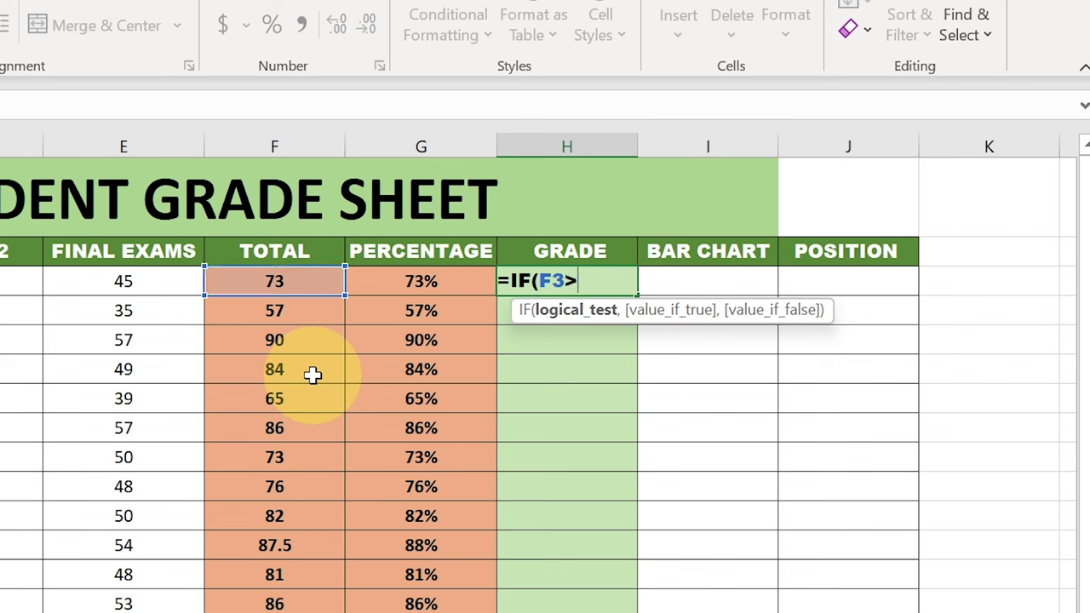
text(=90)
text(,)
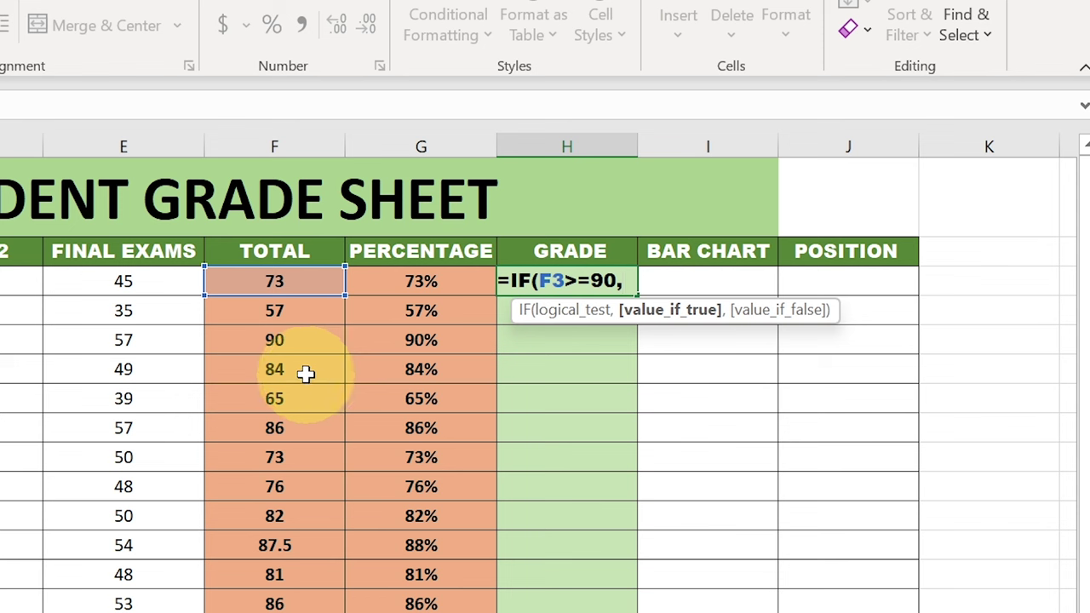
text("A)
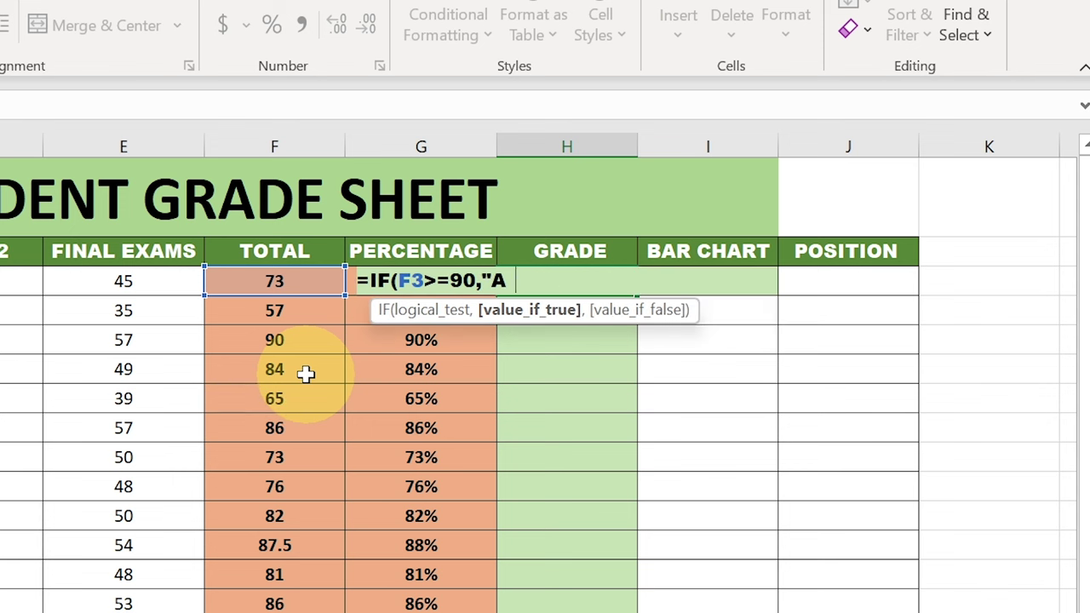
text( ,)
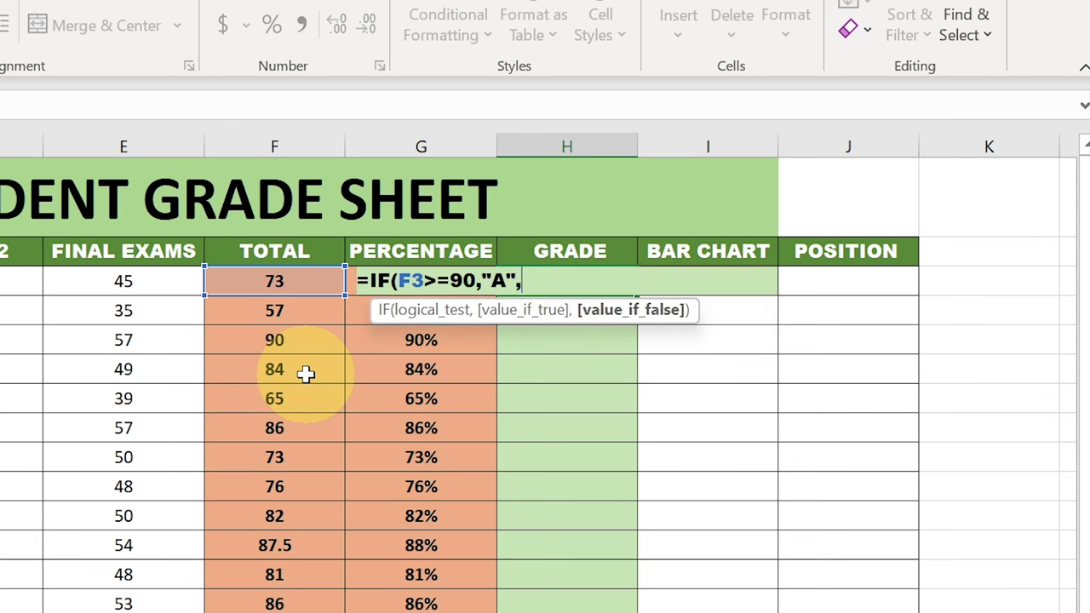
- Continue the H3 formula with the nested condition IF(F3>=80,"B", for the B grade
text(IF()
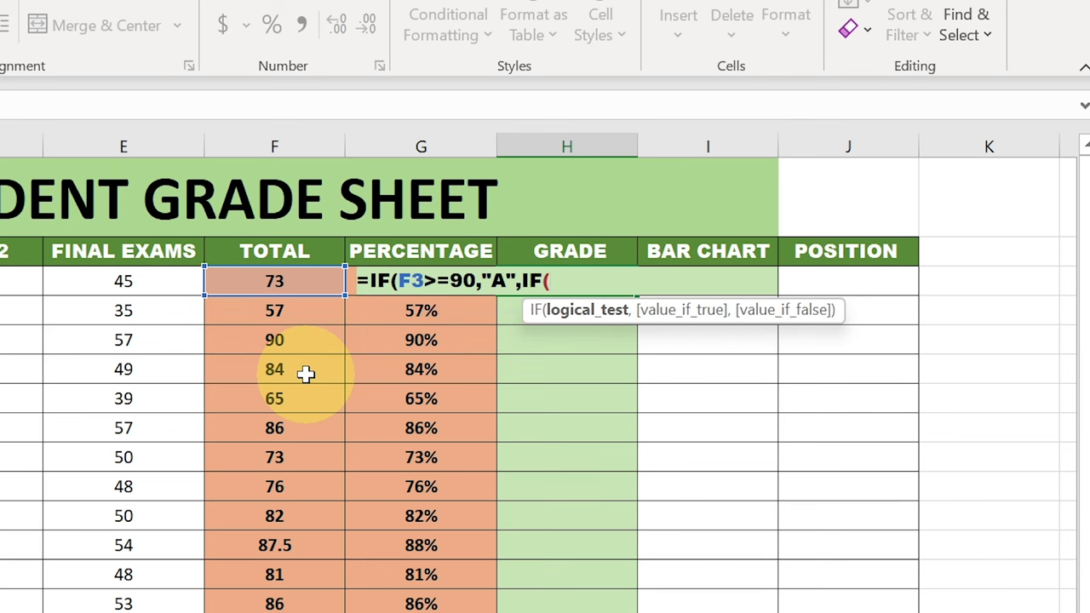
click(247, 281)
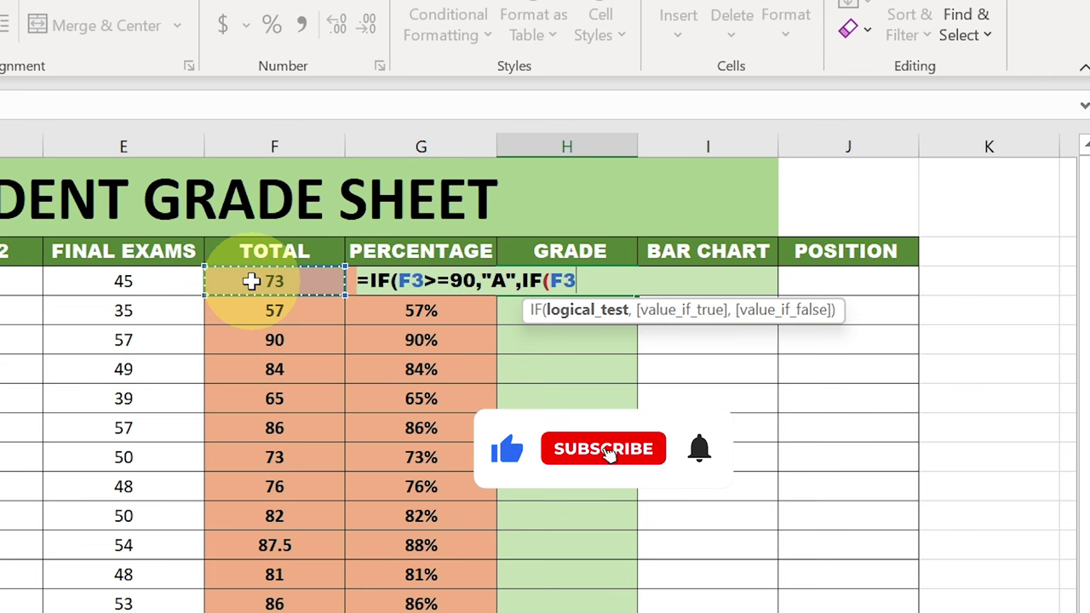
text(>=)
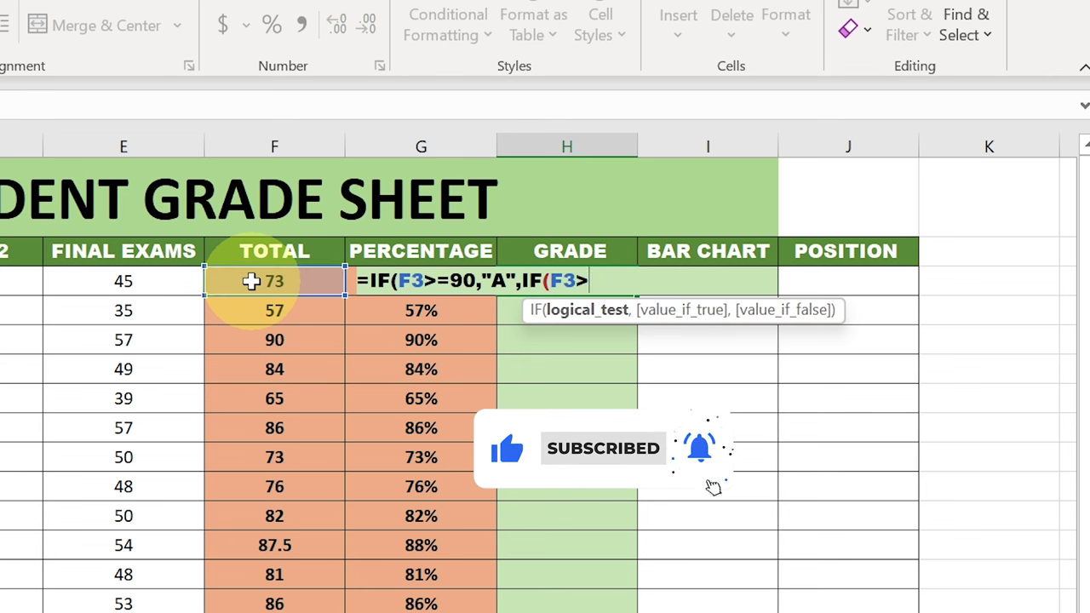
text(80)
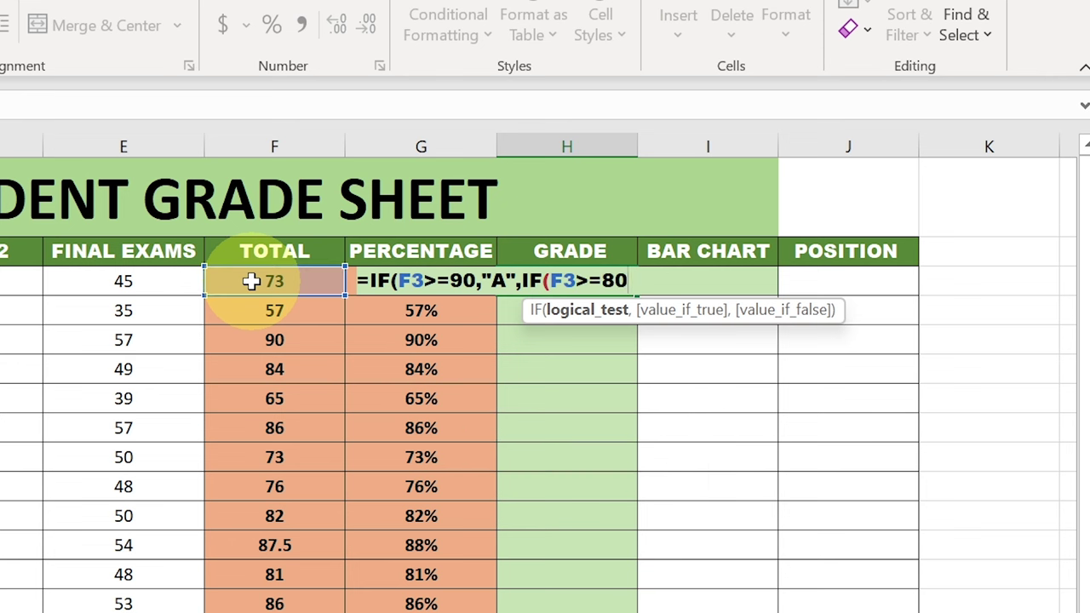
text(,")
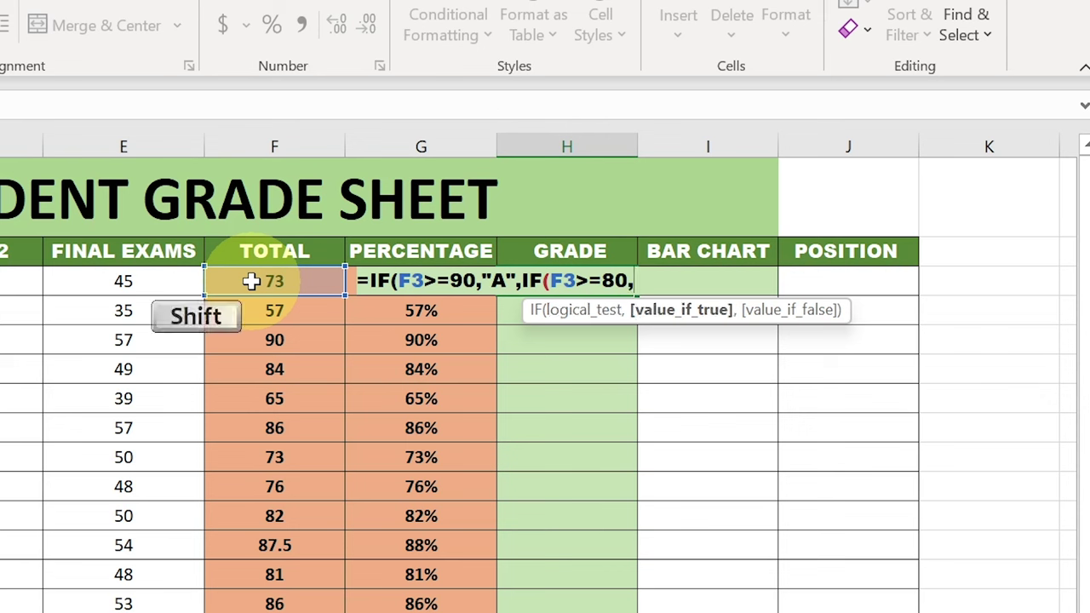
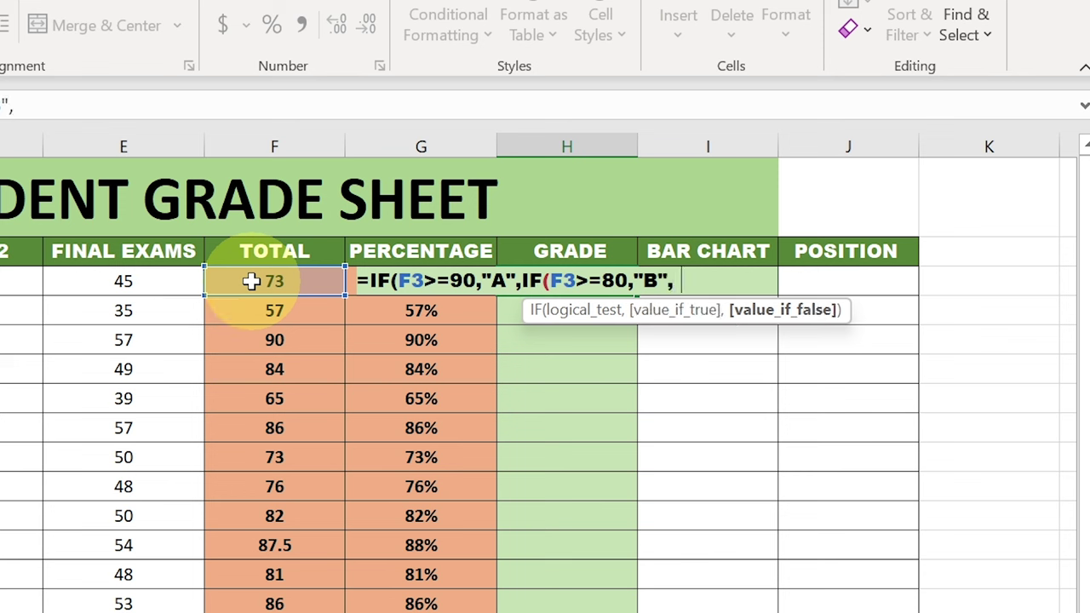
- Add a third nested condition, IF(F3>=70,"C", to the grade formula in H3
text(IF()
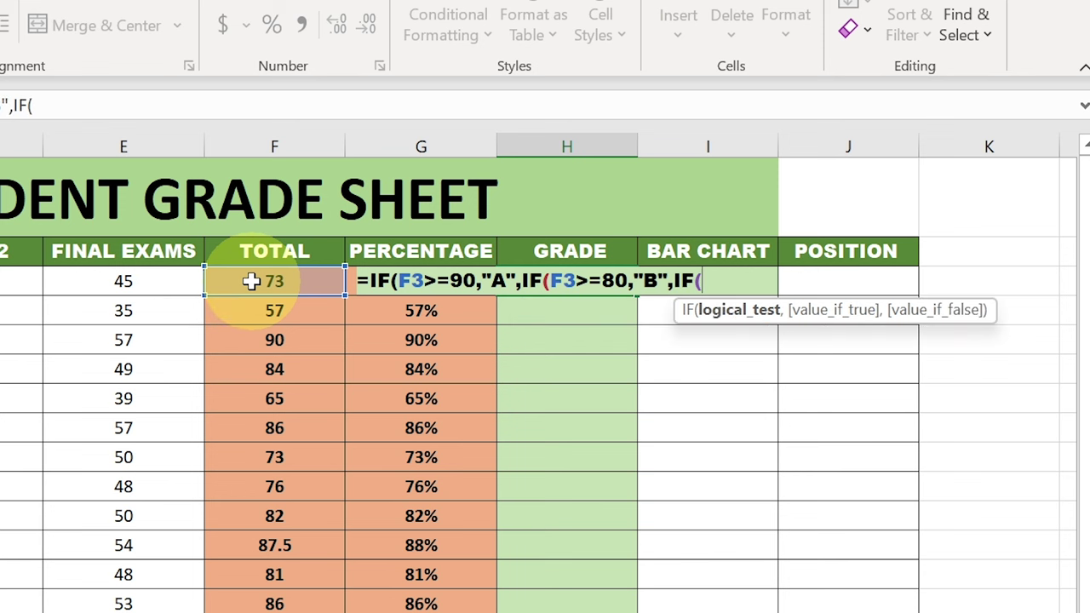
click(249, 282)
text(>)
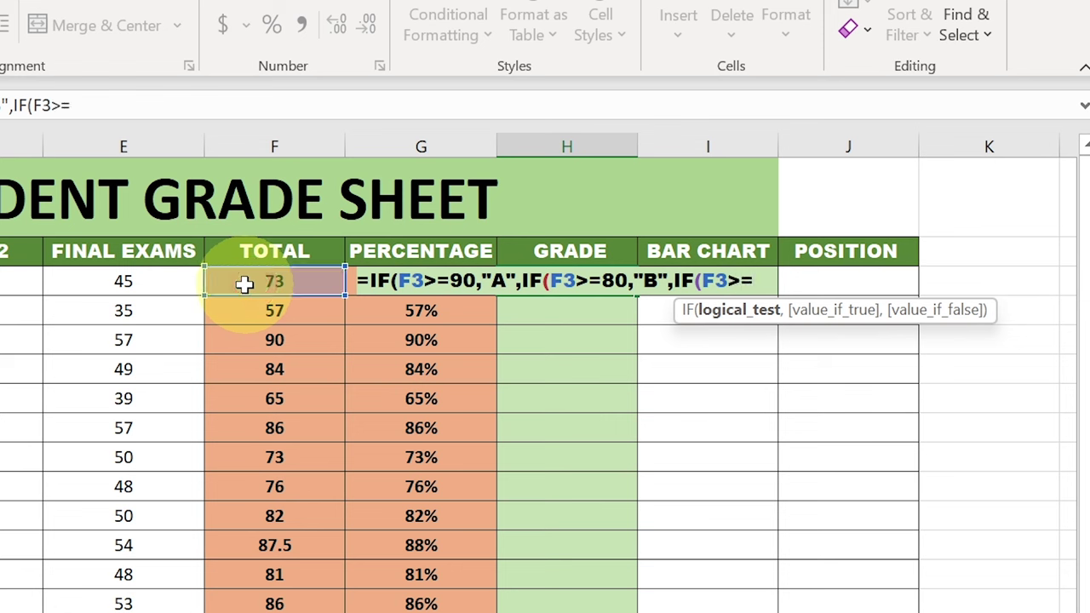
text(=70,)
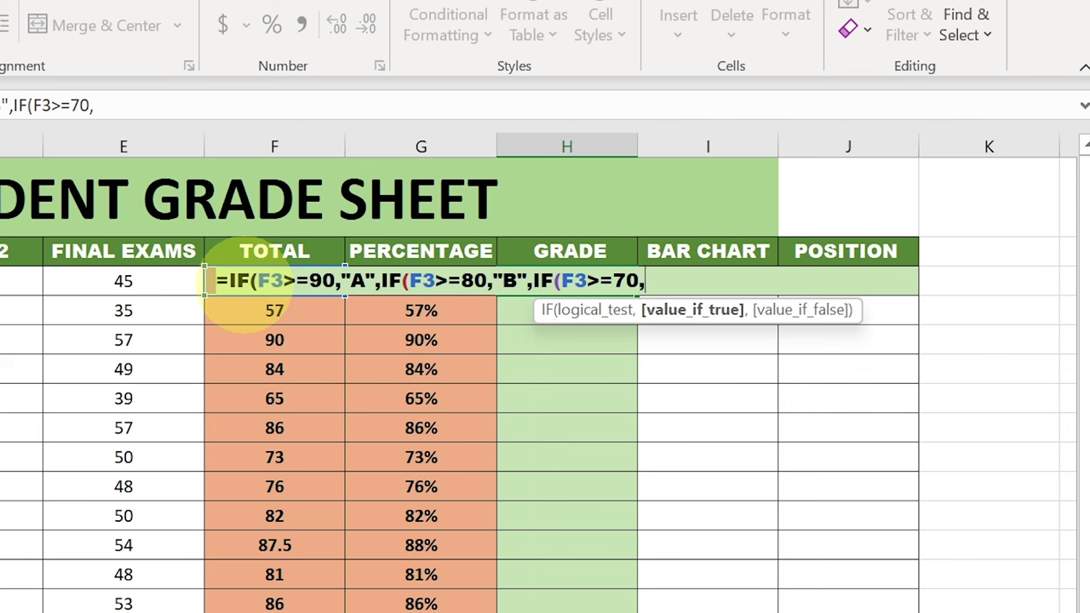
text("C")
text(,)
- Add a fourth nested condition, IF(F3>=60,"D", to the grade formula in H3
text(IF)
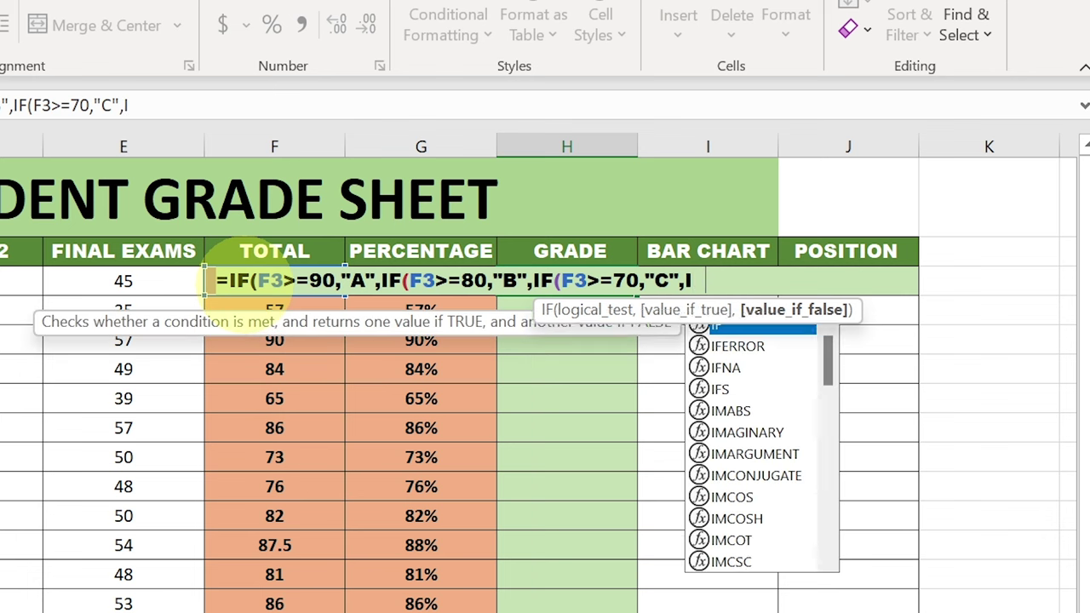
text(()
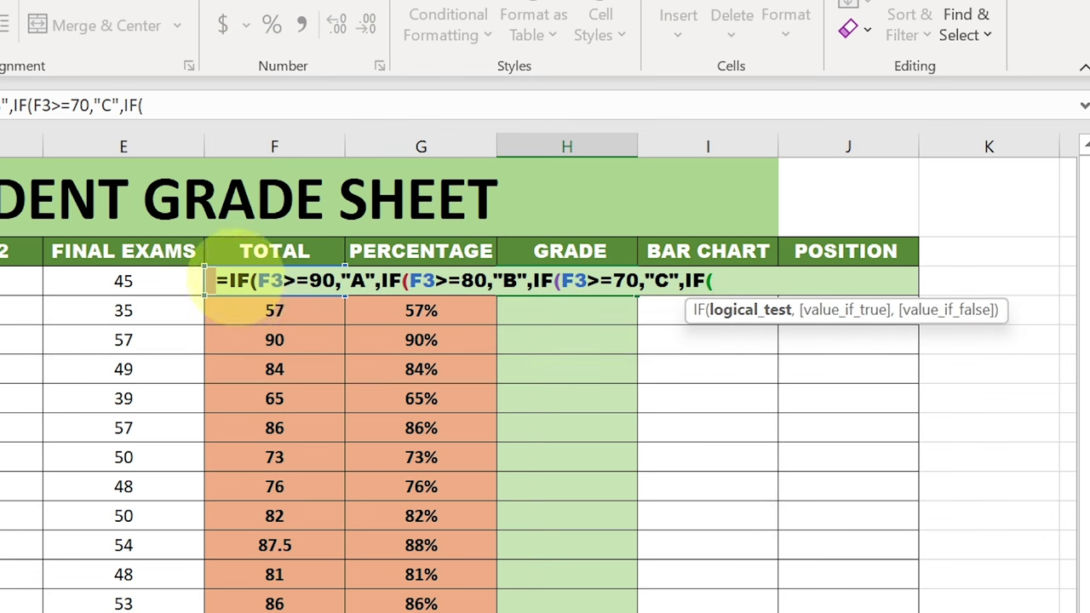
text(F3)
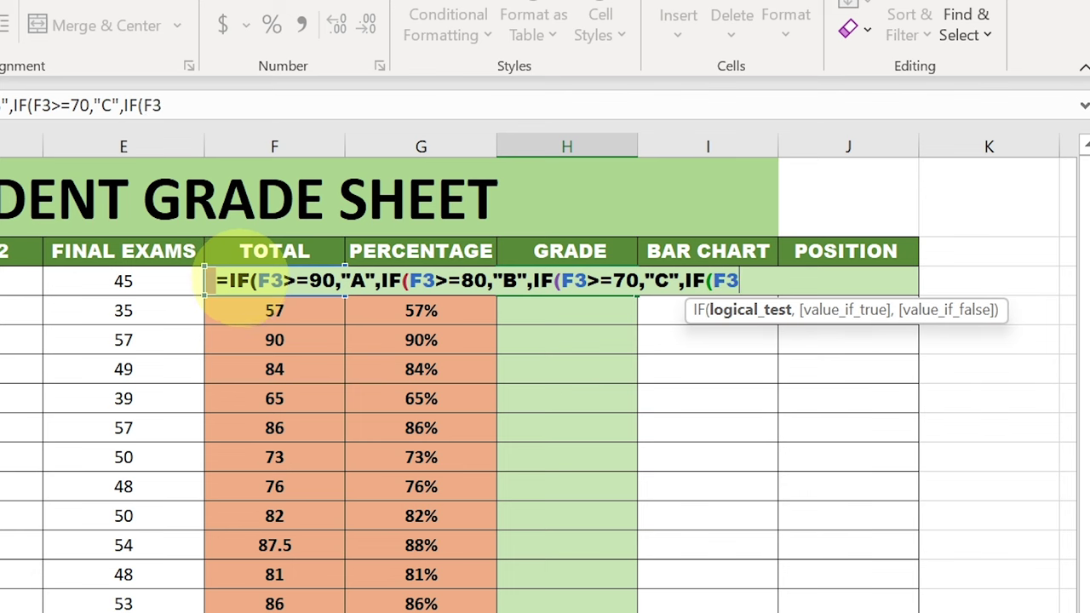
text(>)
text(=60)
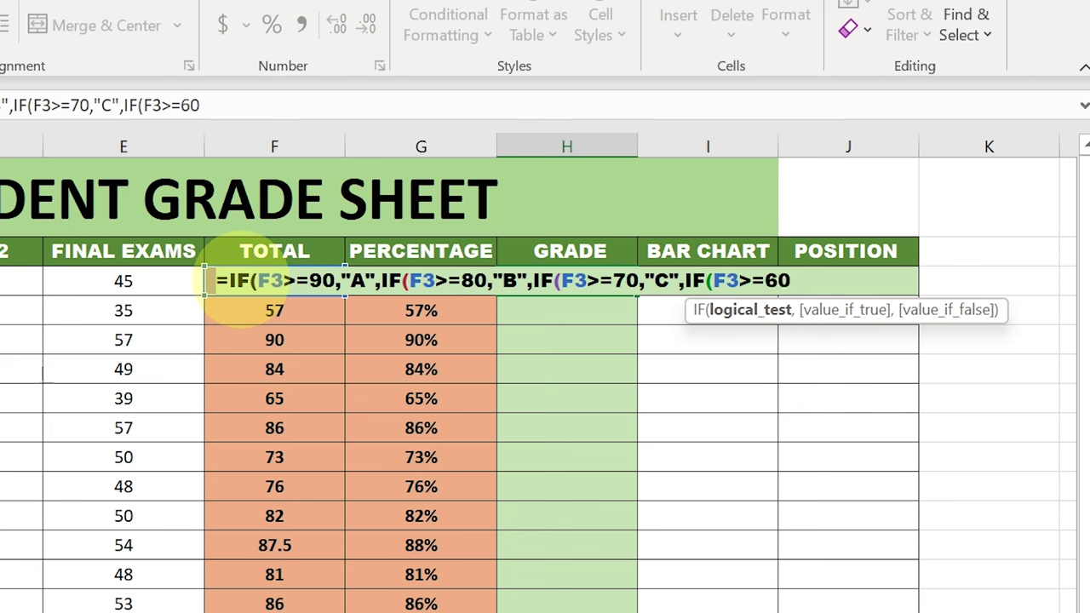
text(,")
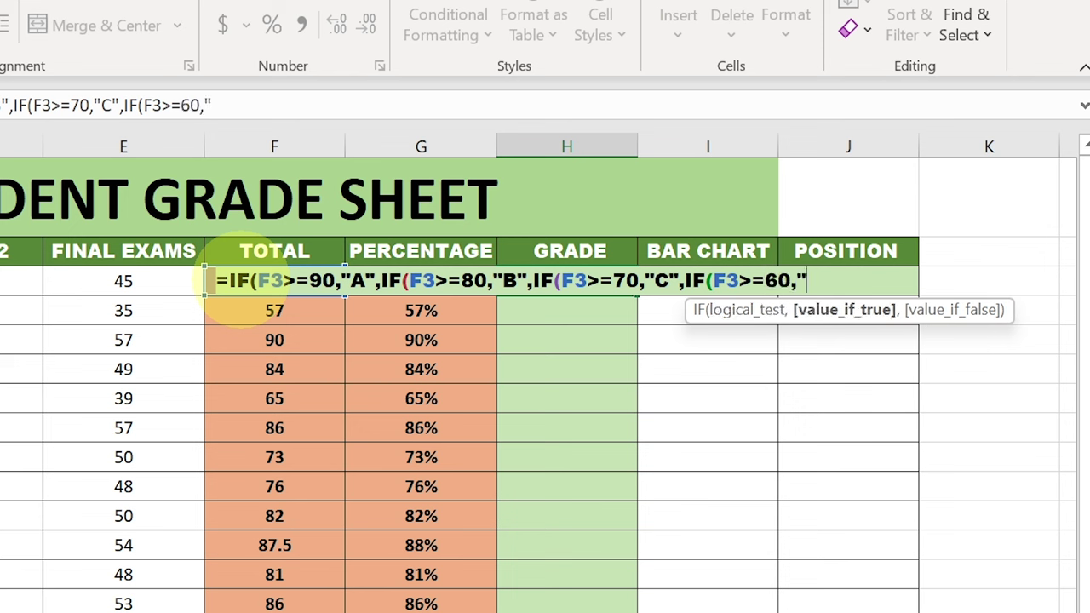
text(D)
text( ,)
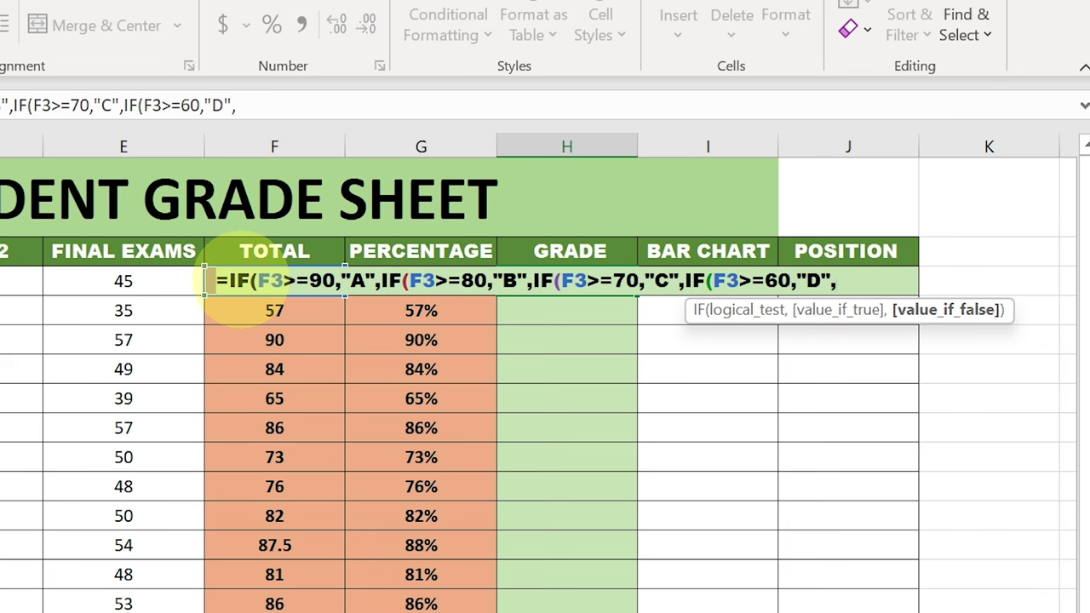
- Extend the H3 grade formula with a fifth nested condition, IF(F3>=50,"E", for the E grade
text(IF()
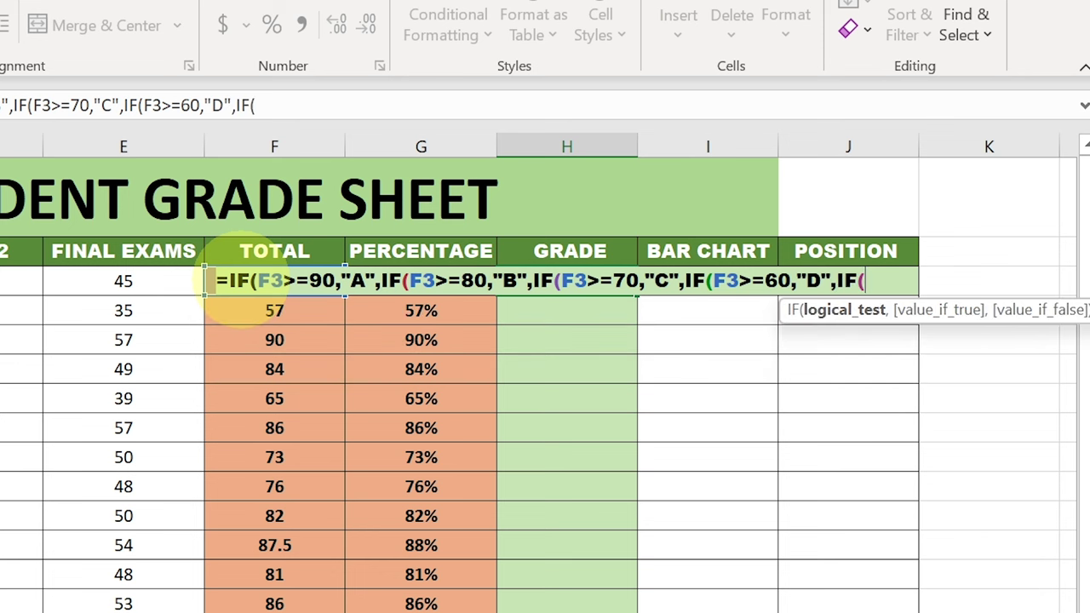
click(237, 282)
text(>)
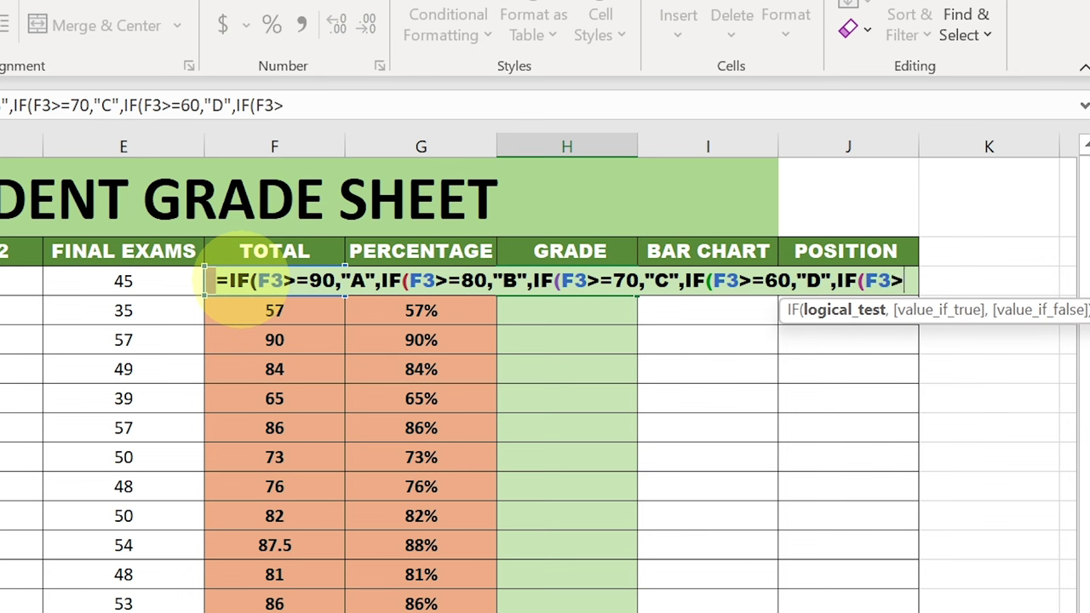
text(=50)
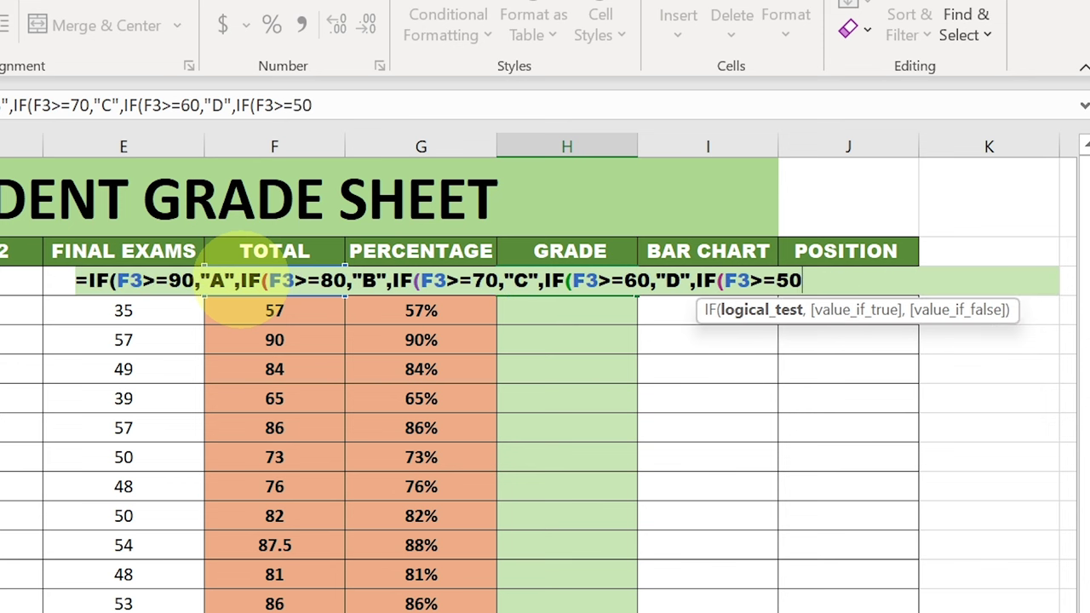
text(,)
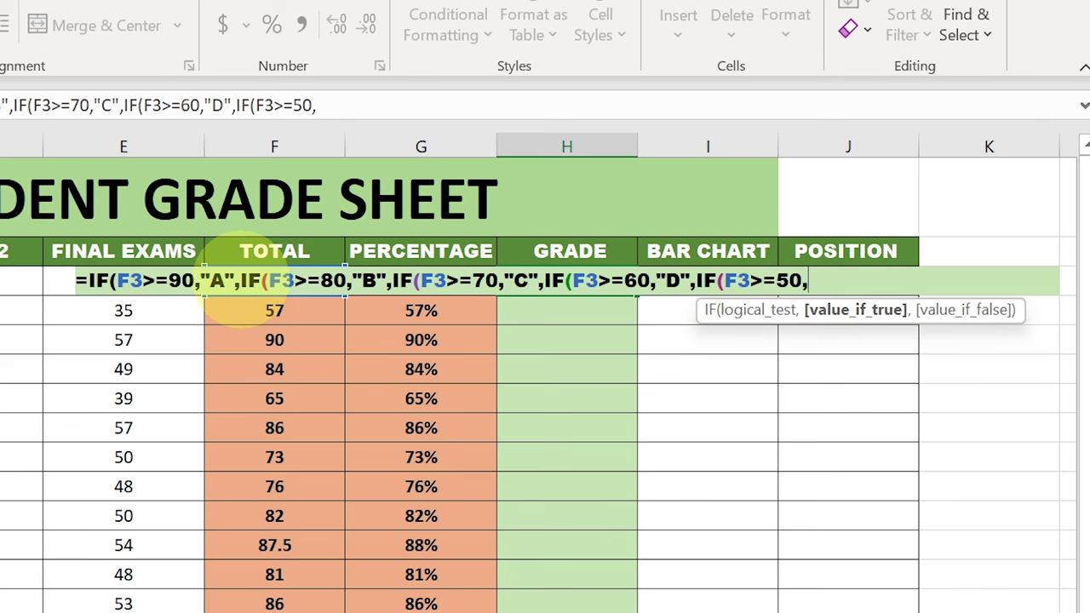
text("E",FI)
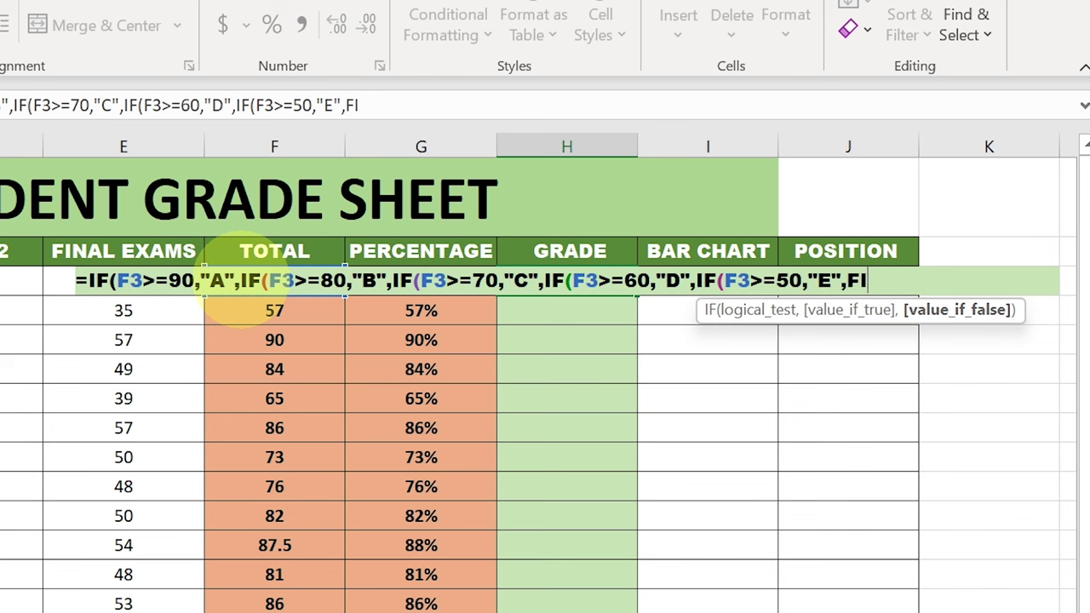
key(BackSpace)
key(BackSpace)
- Finish the H3 formula with IF(F3<50,"F") for the F grade, close all six nested IFs and commit it
text(IF()
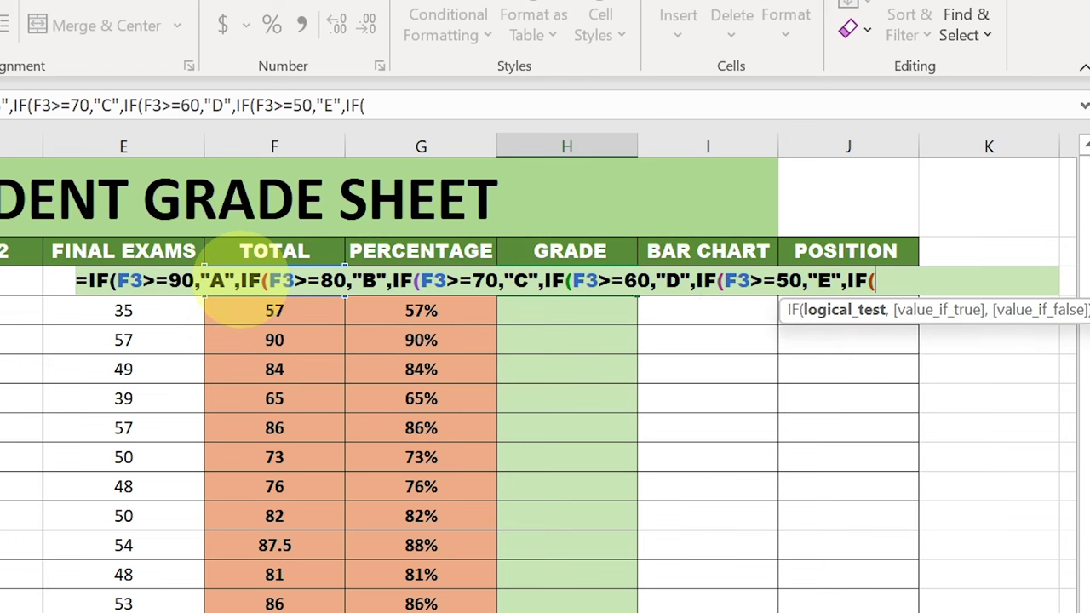
text(F)
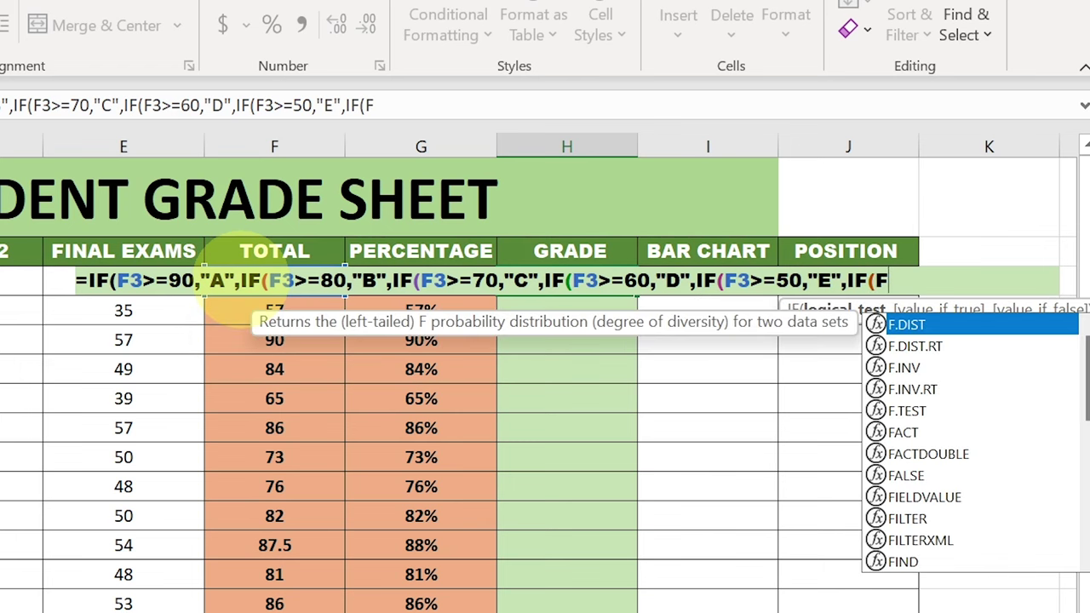
text(3)
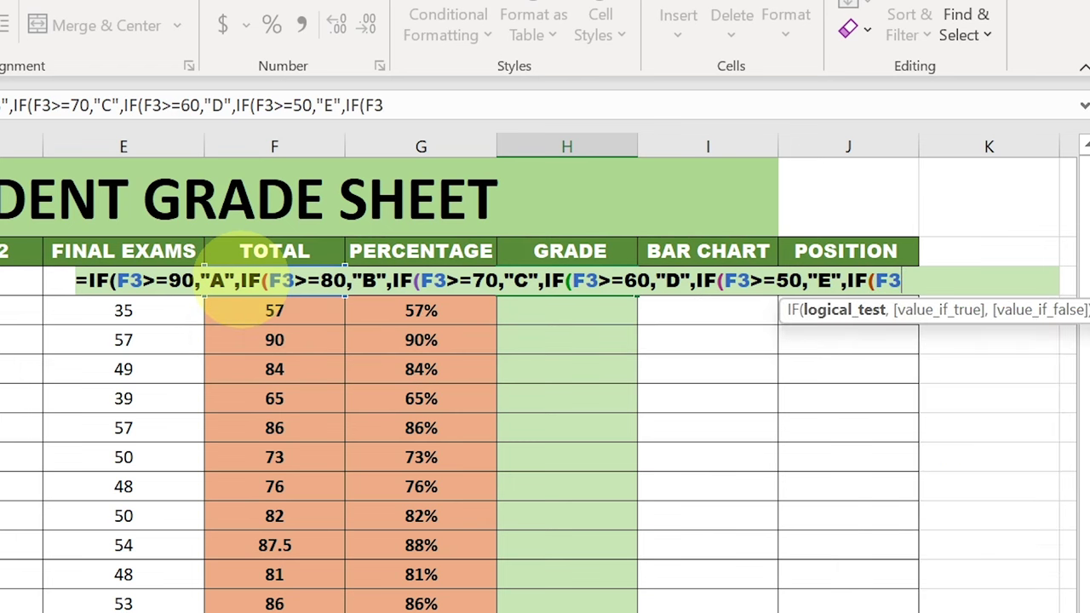
key(shift)
text(<)
text(50,)
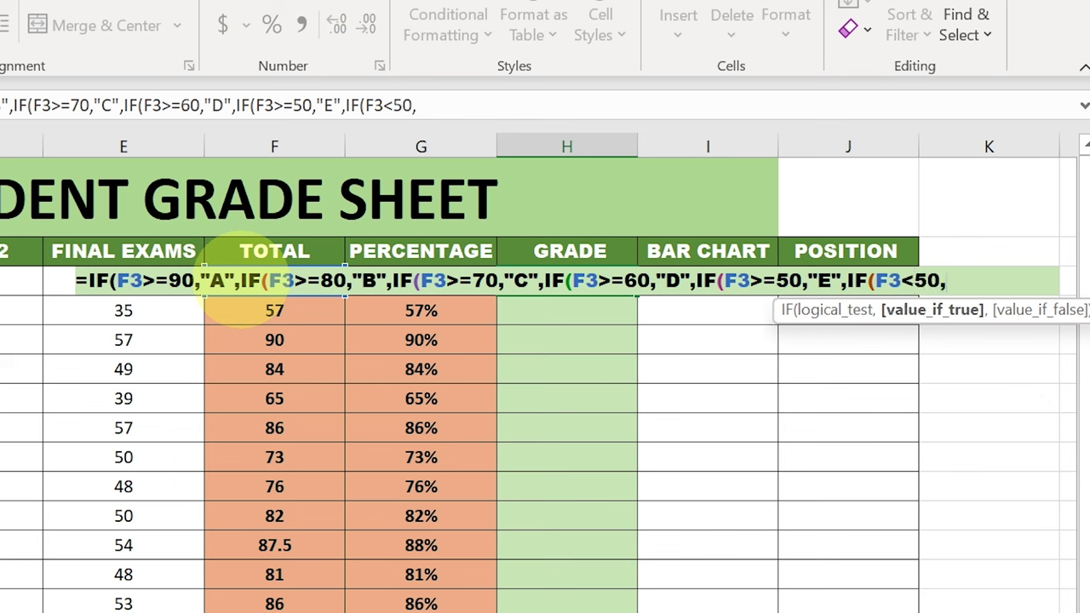
text("F")
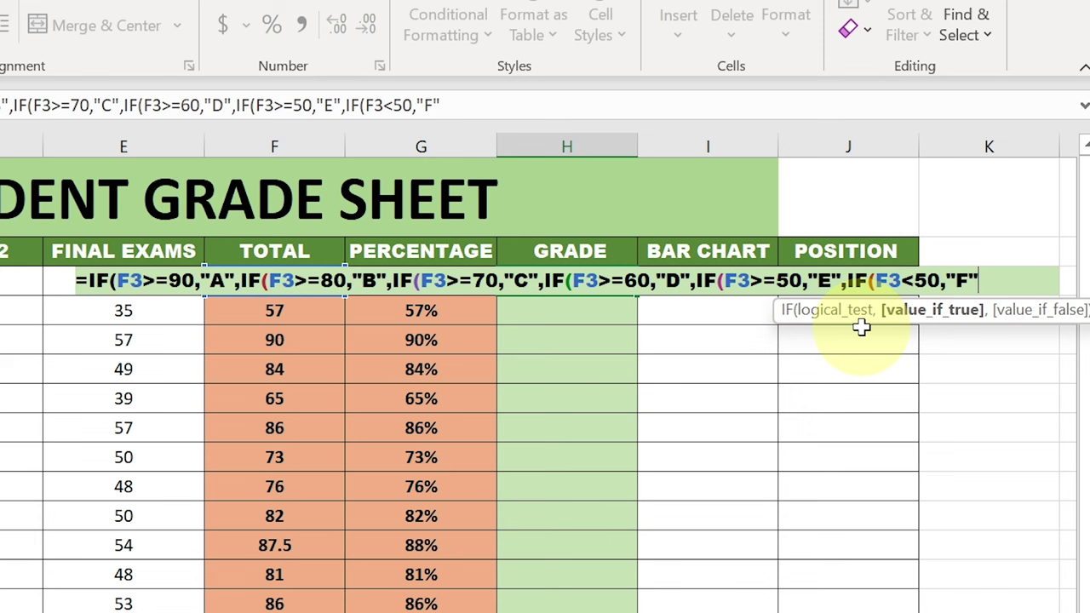
text()))
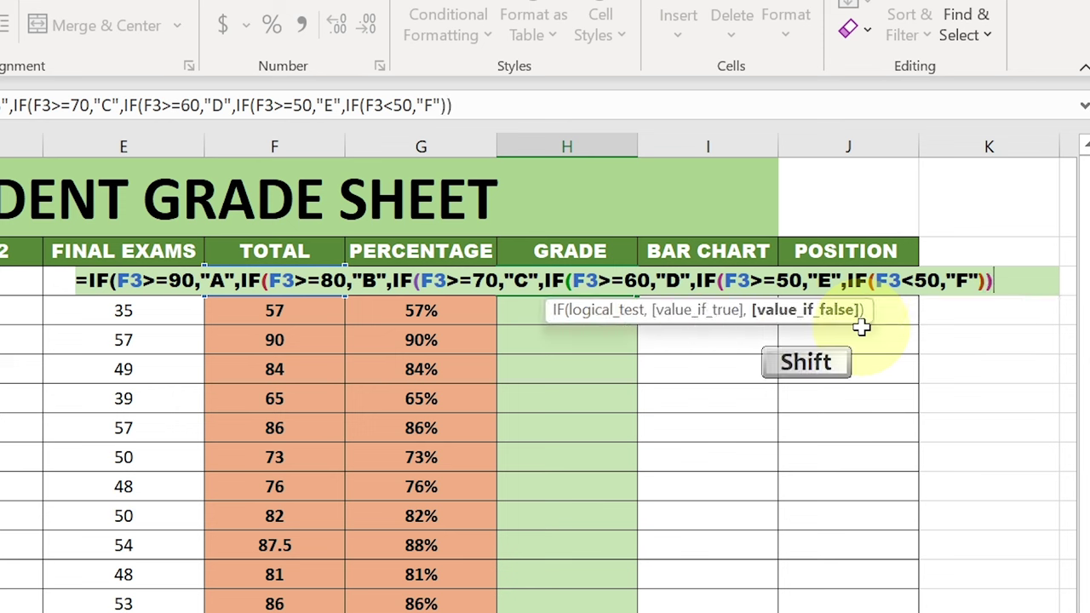
text())))
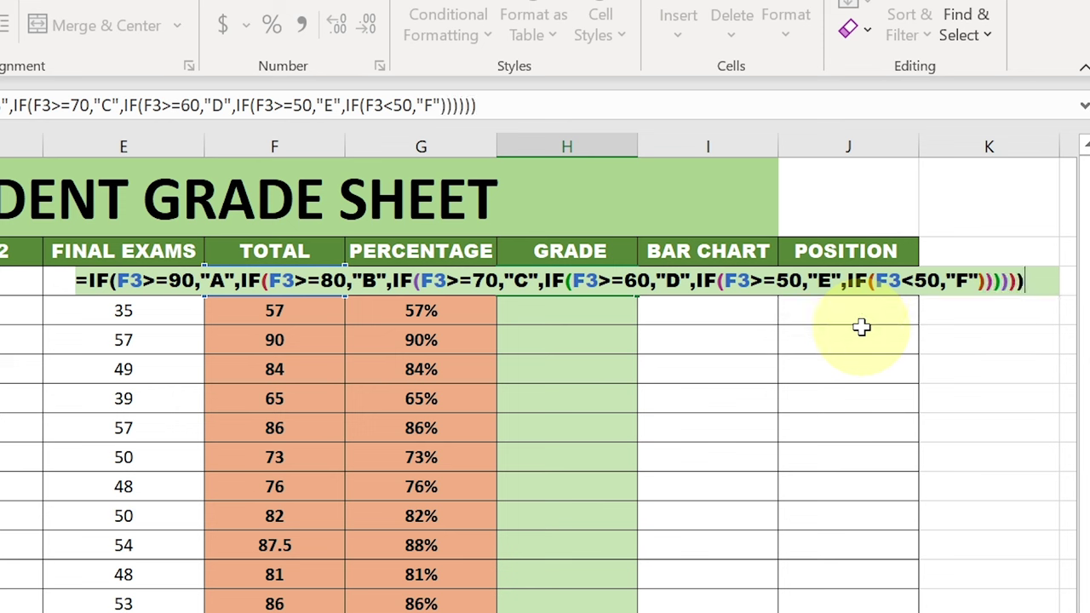
key(Return)
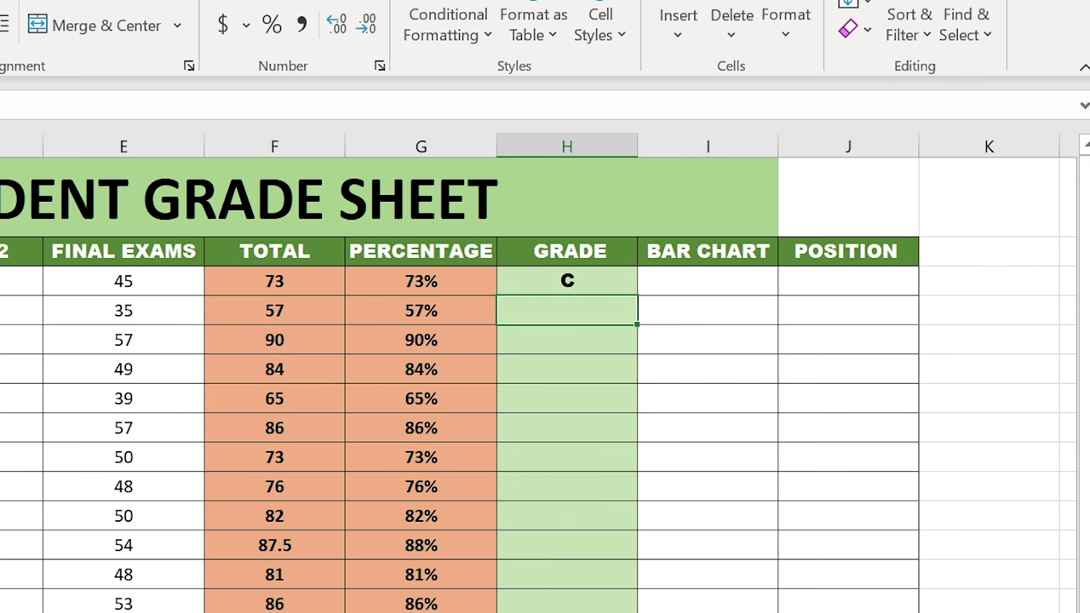
- Fill the grade formula from H3 down to H17 and widen the Bar Chart column I
click(622, 287)
drag(637, 296, 617, 612)
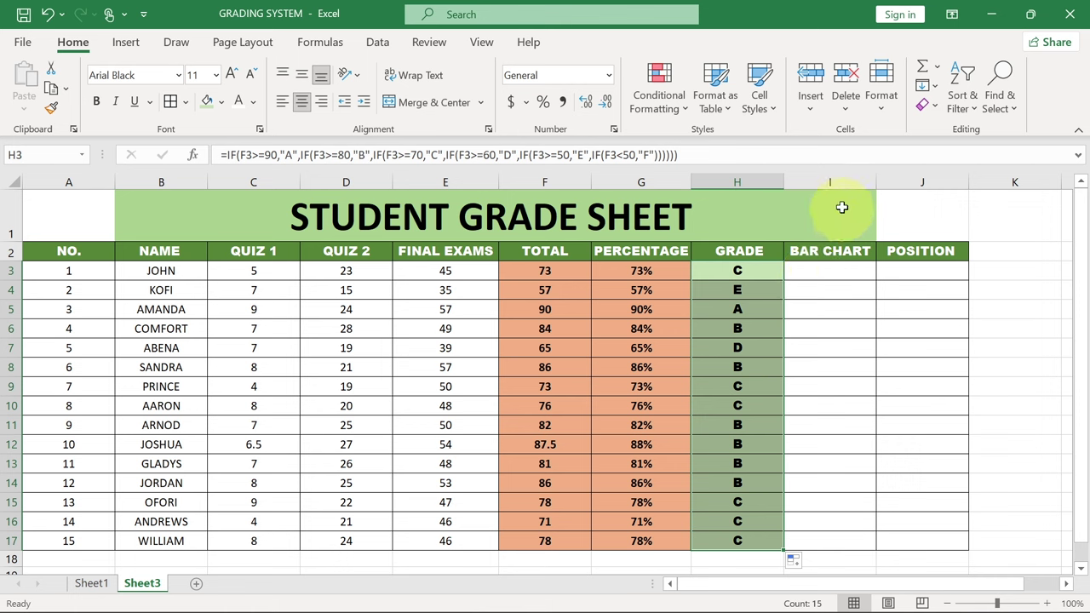
click(838, 181)
drag(875, 181, 907, 180)
click(824, 266)
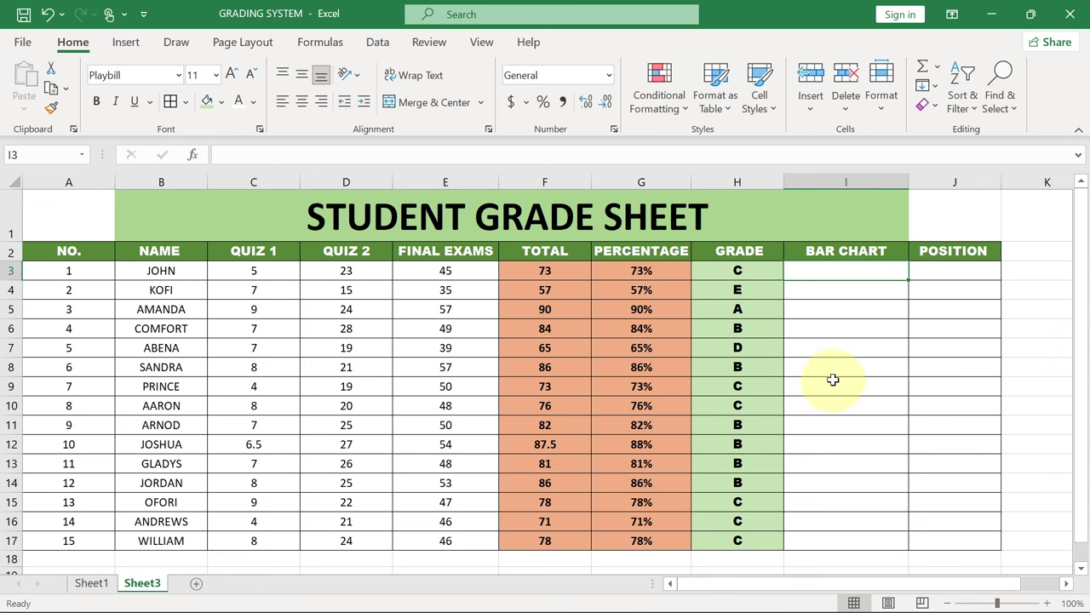
text(=RE)
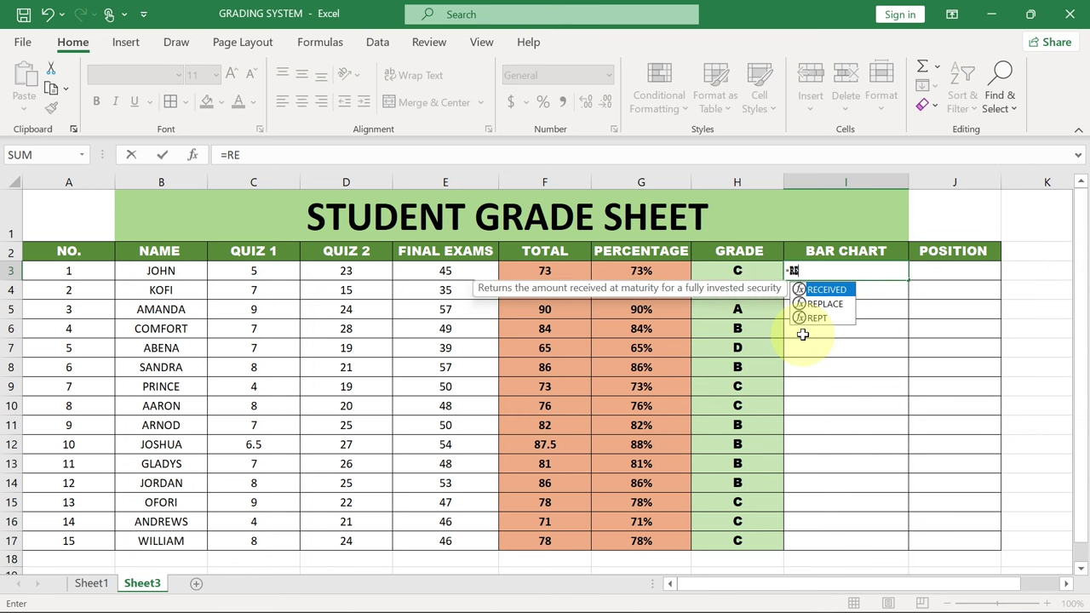
key(BackSpace)
key(BackSpace)
key(BackSpace)
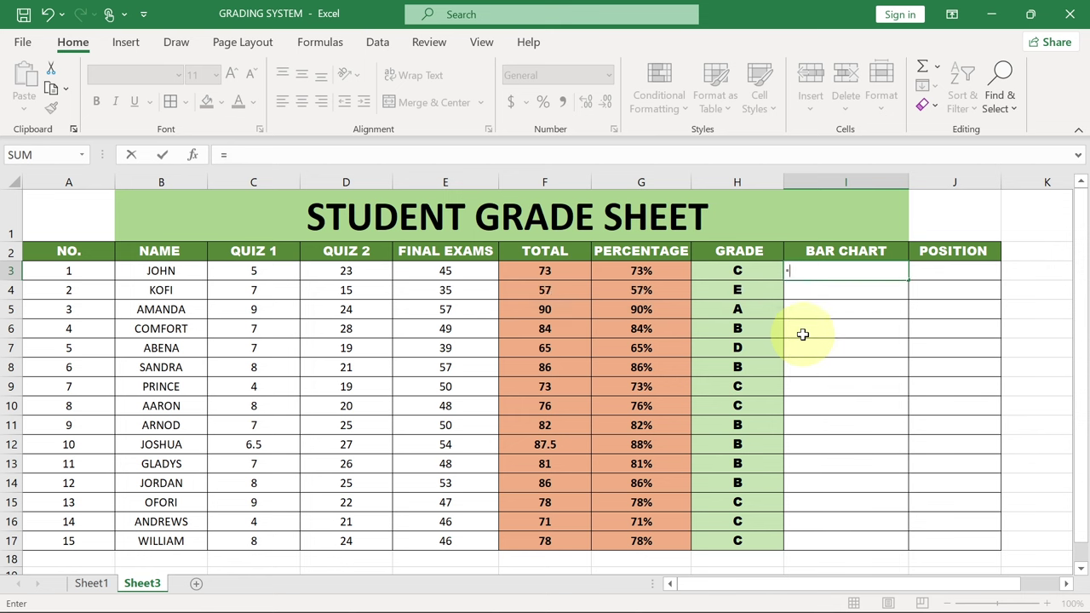
key(Escape)
- Set the font of the Bar Chart cells I3 to I17 to Calibri
click(804, 332)
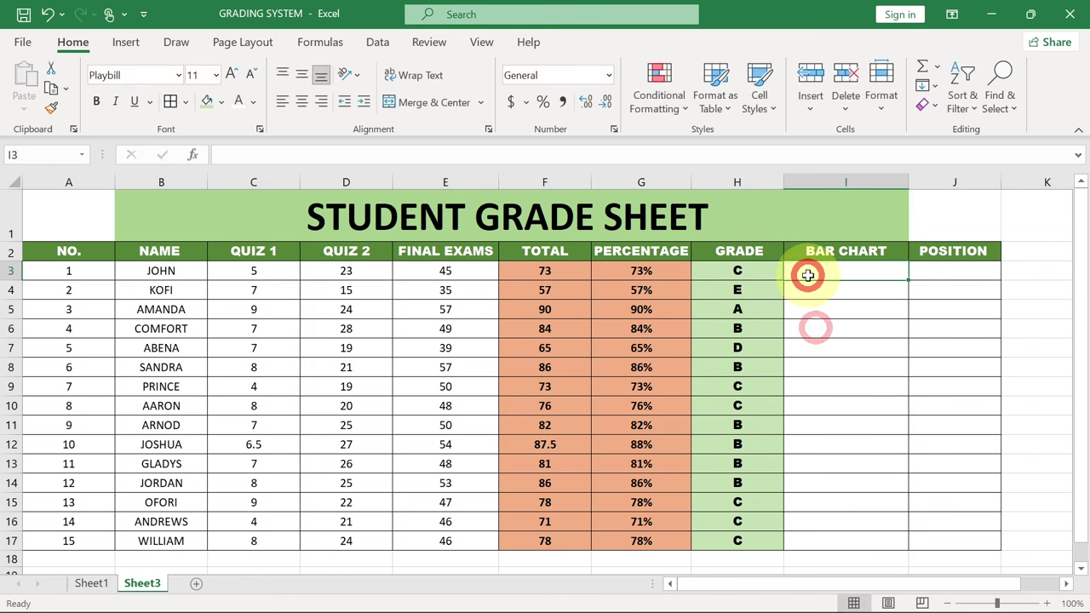
click(829, 183)
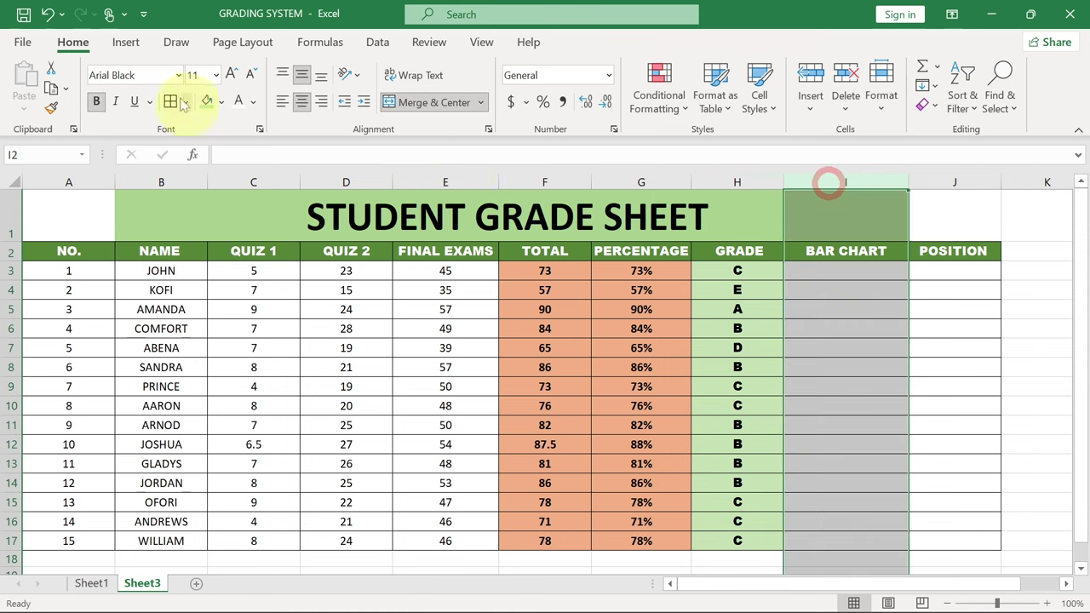
drag(832, 273, 830, 531)
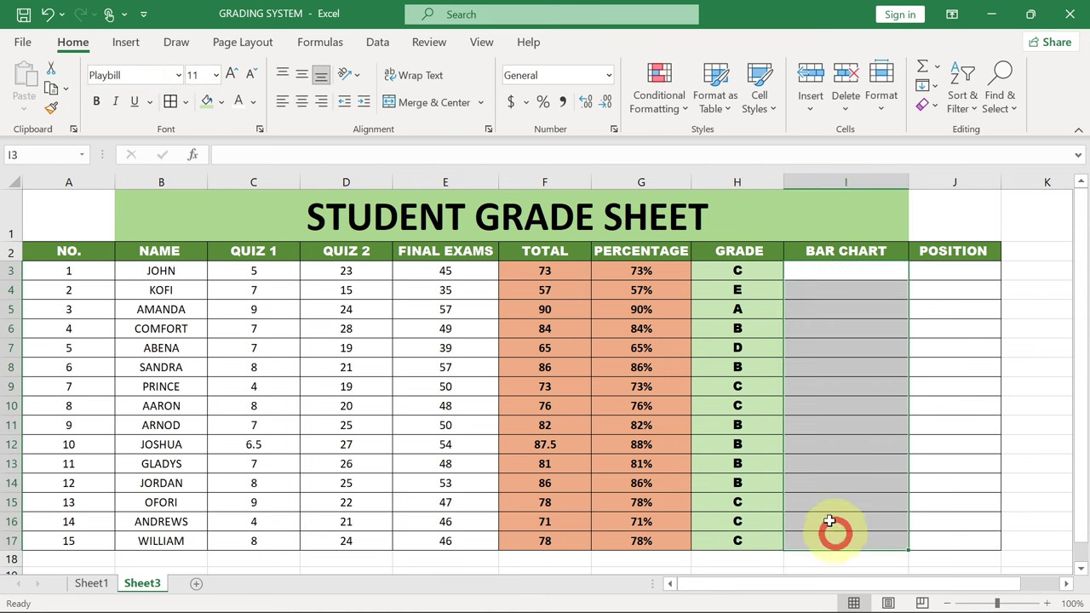
click(179, 75)
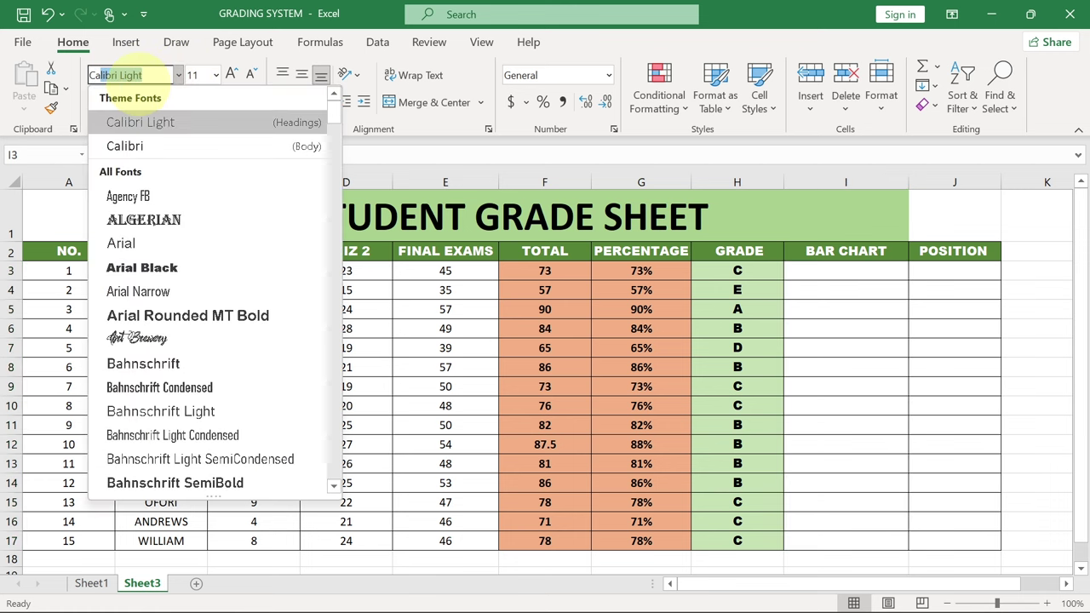
click(136, 145)
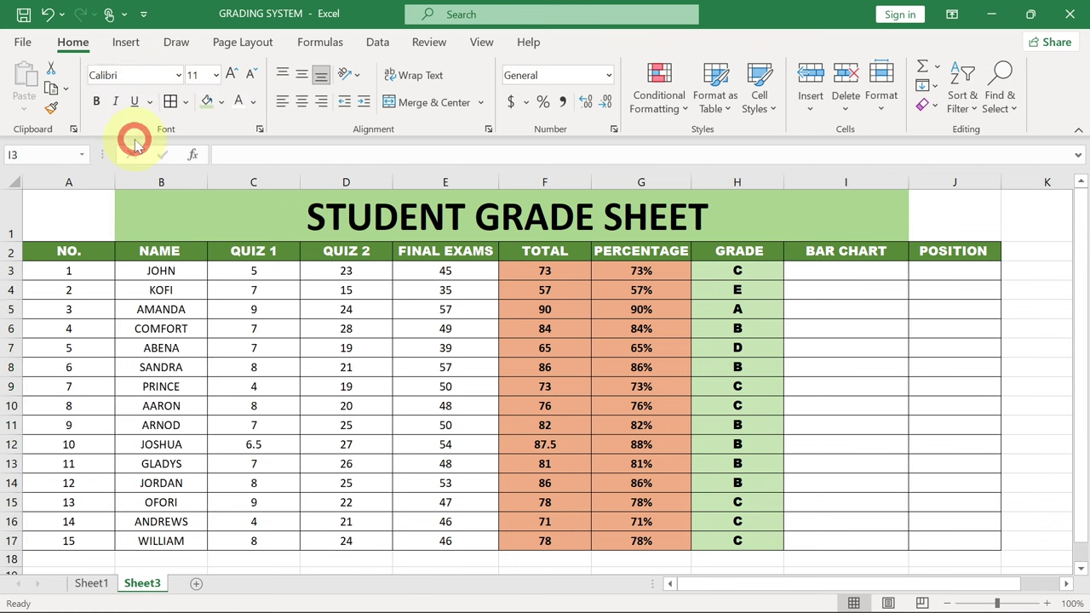
- Enter the formula =REPT("|",G3*100) in the first Bar Chart cell, I3
click(808, 273)
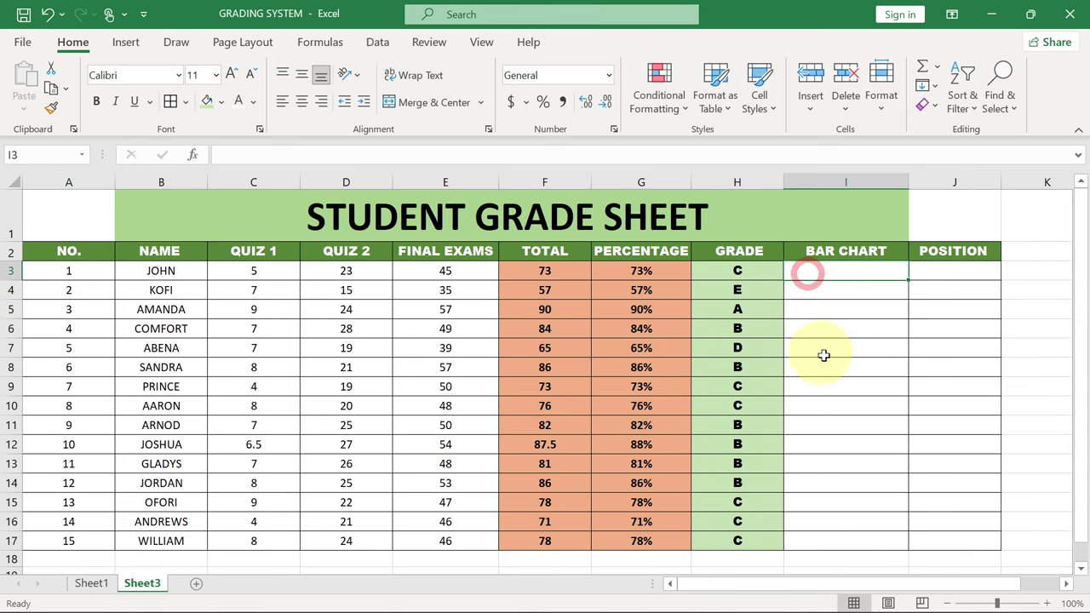
key(F2)
text(=RE)
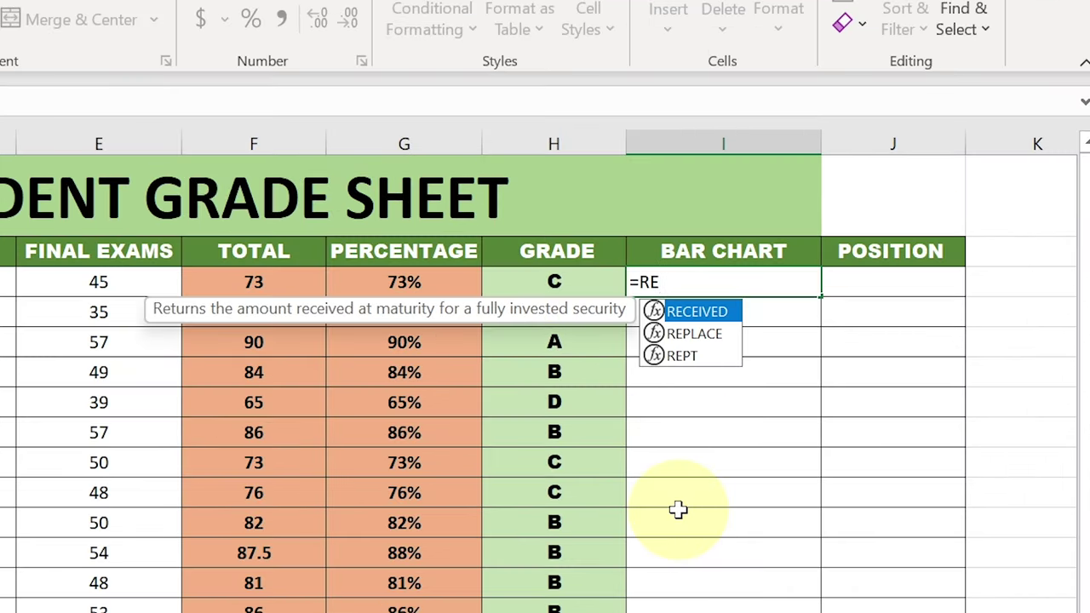
text(P)
key(Down)
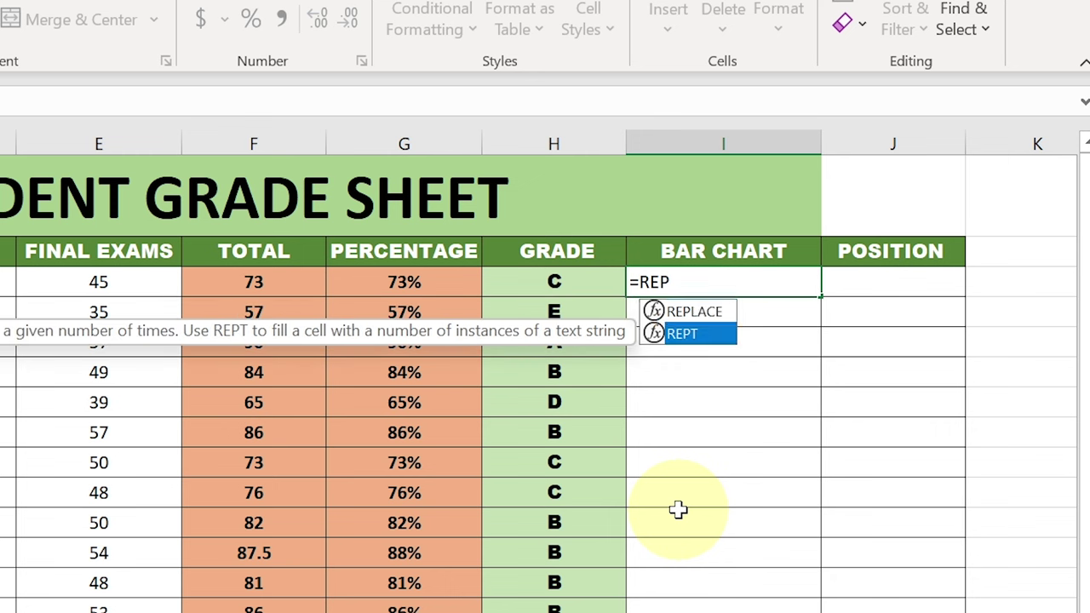
key(Tab)
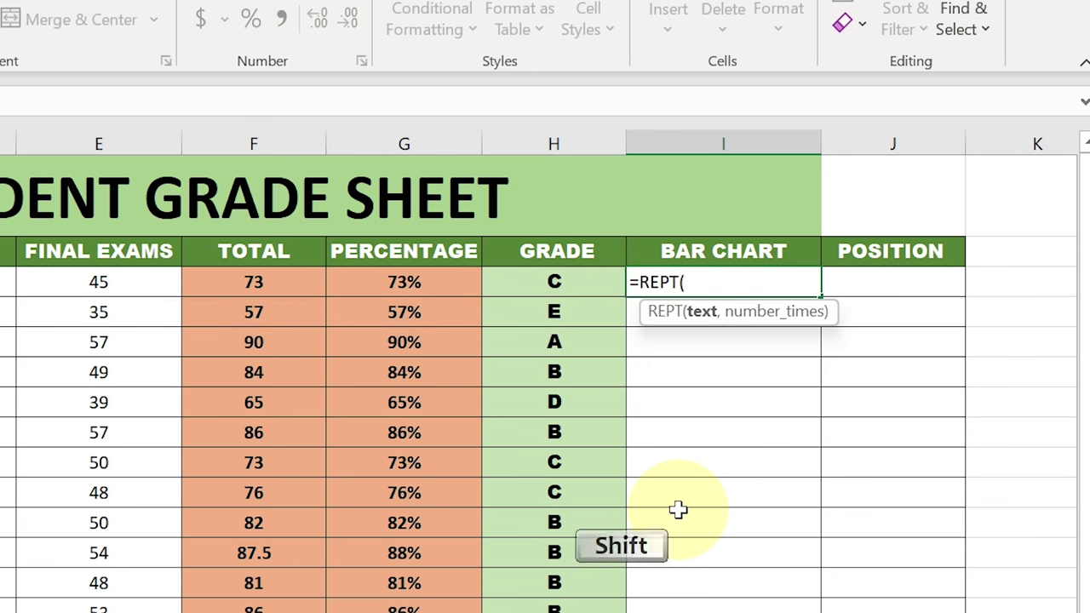
text("|",)
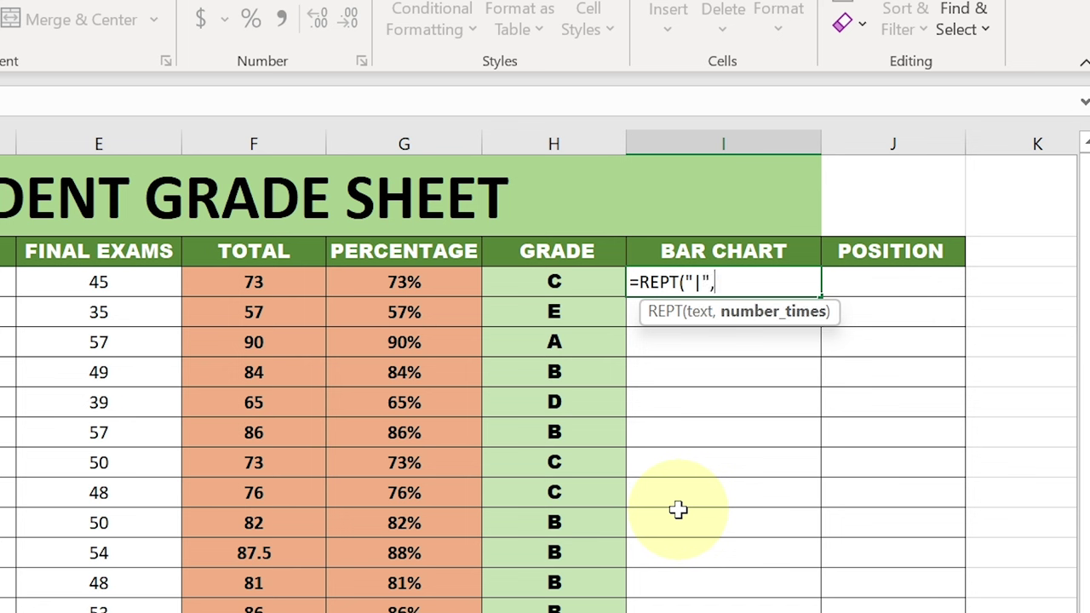
click(401, 283)
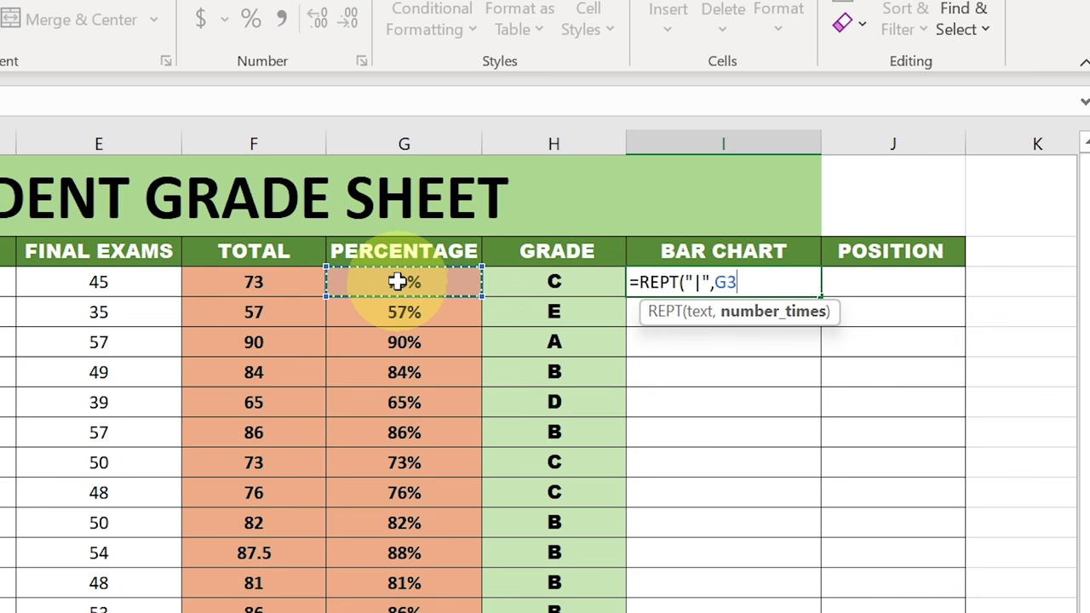
text(*100)
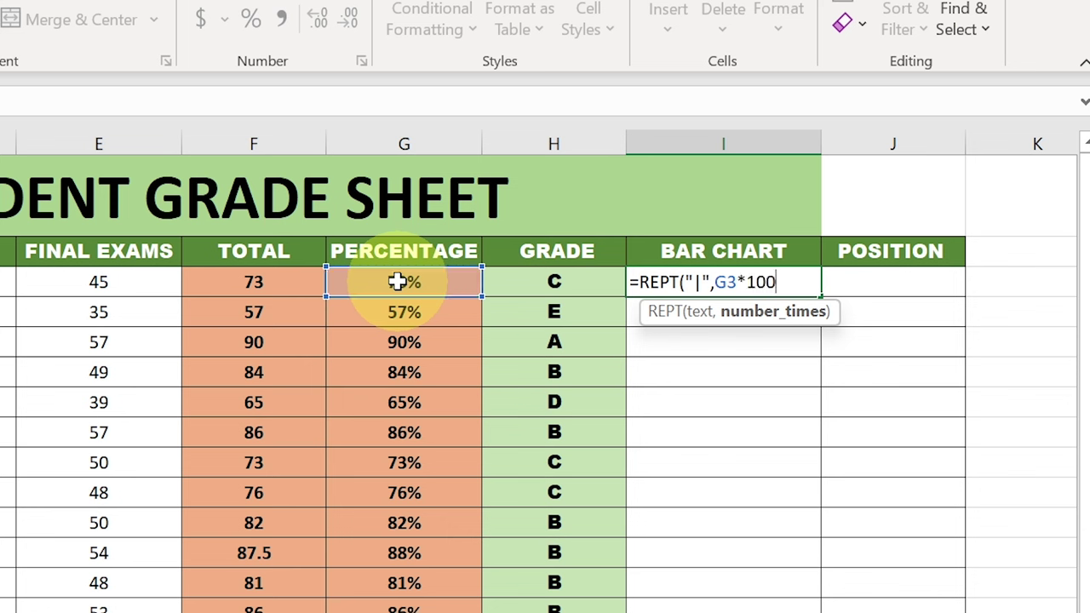
text())
key(Return)
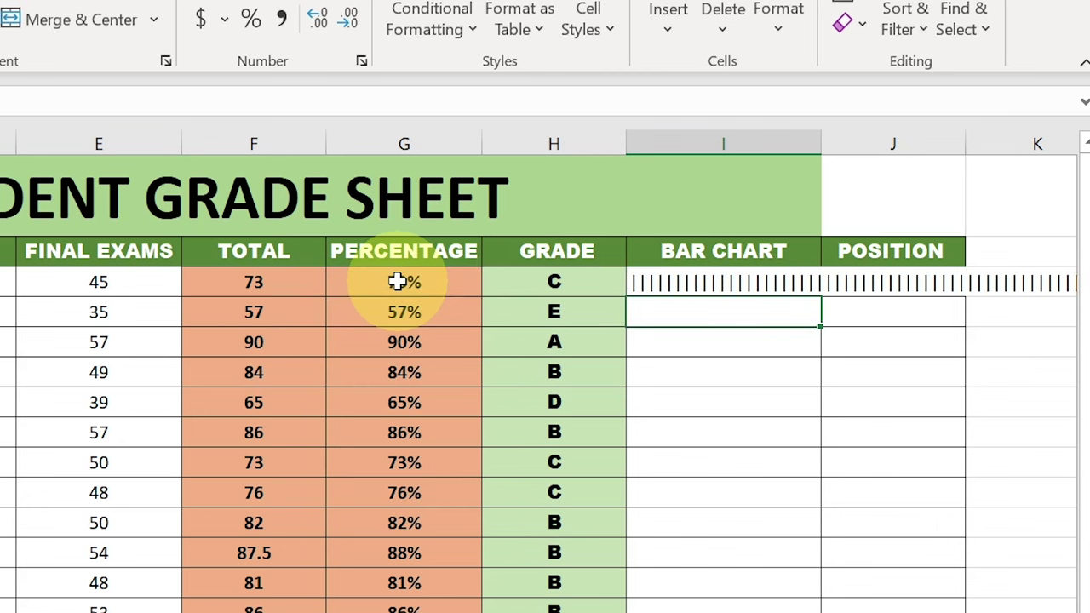
- Change the font of the bar formula cell I3 to Playbill
click(652, 284)
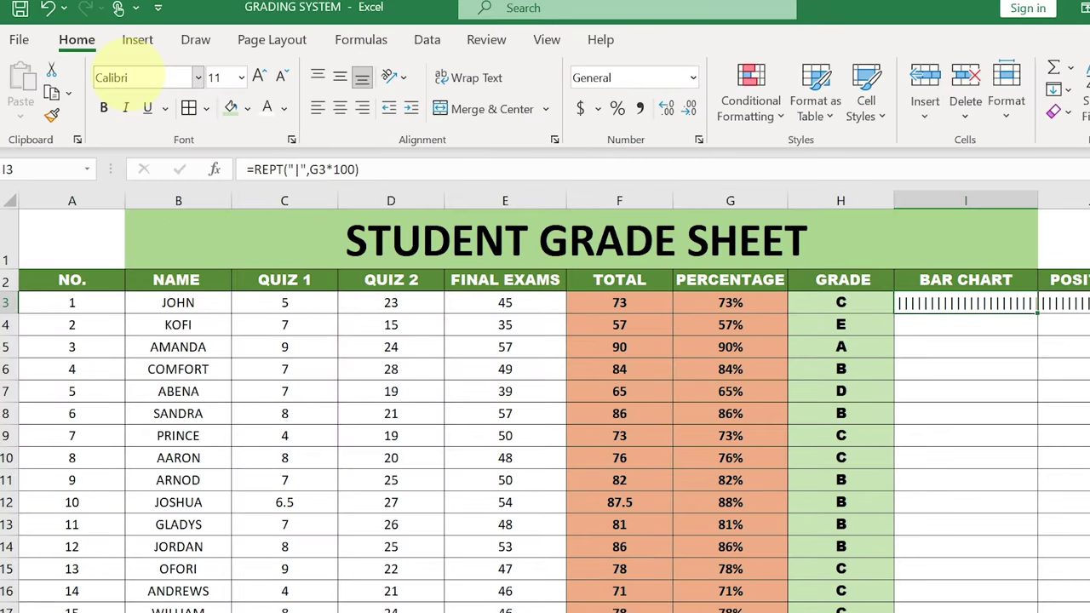
click(127, 76)
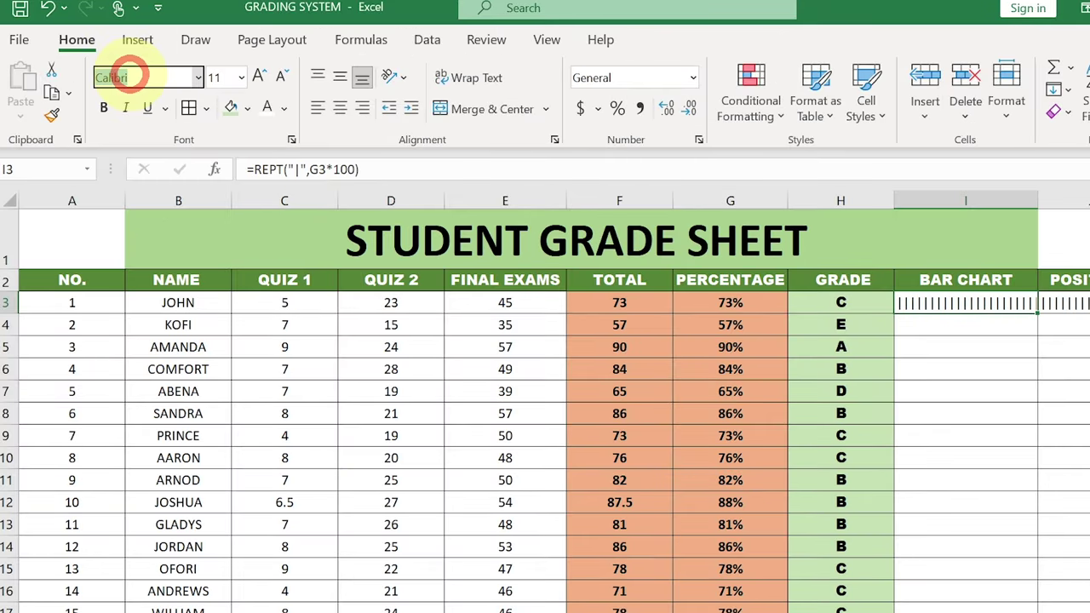
text(Playbill)
key(Return)
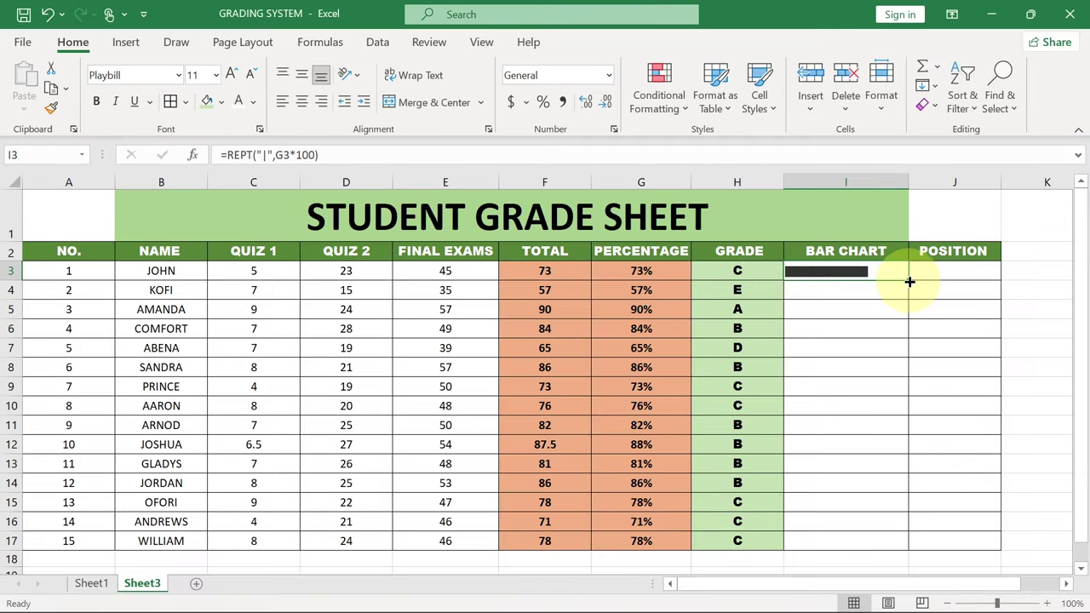
- Fill the bar chart formula from I3 down through I17
drag(910, 280, 884, 507)
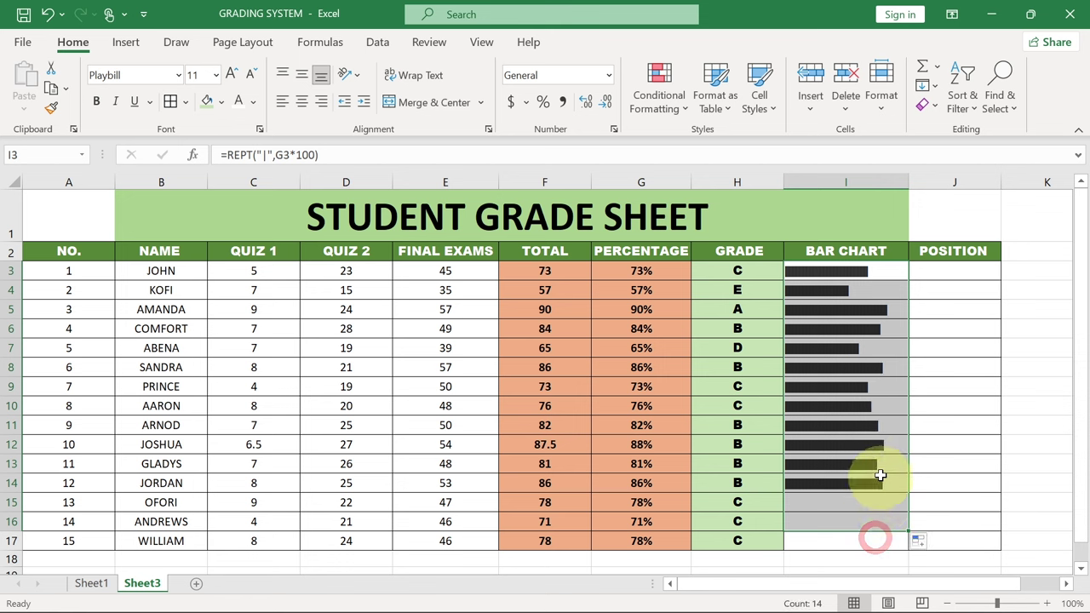
drag(908, 531, 903, 541)
click(952, 442)
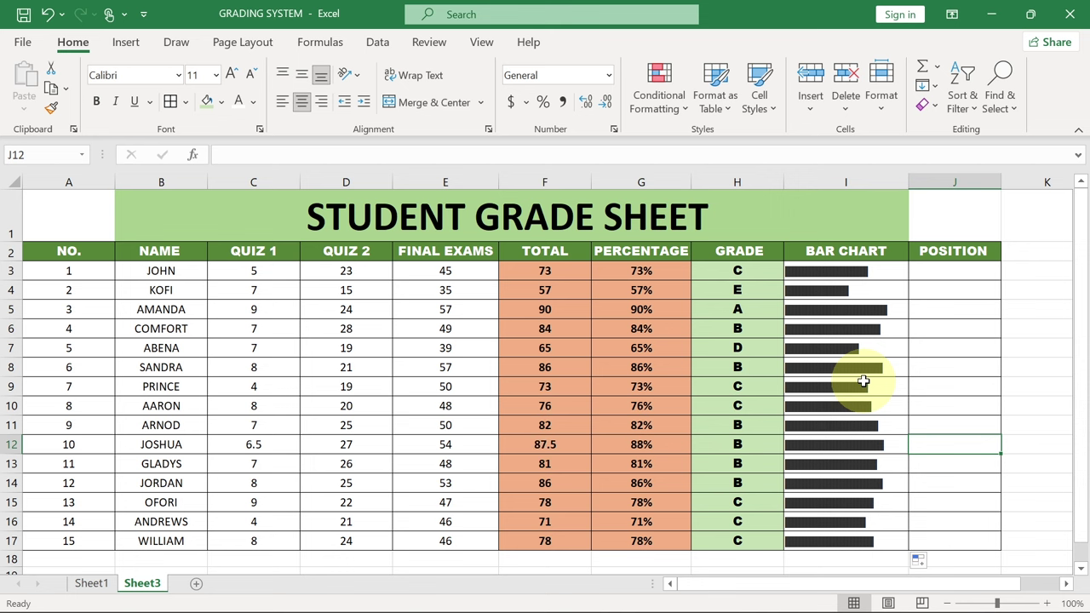
- Set the Quiz 1 score in C12 to 9 and the Quiz 2 score in D8 to 25
click(268, 447)
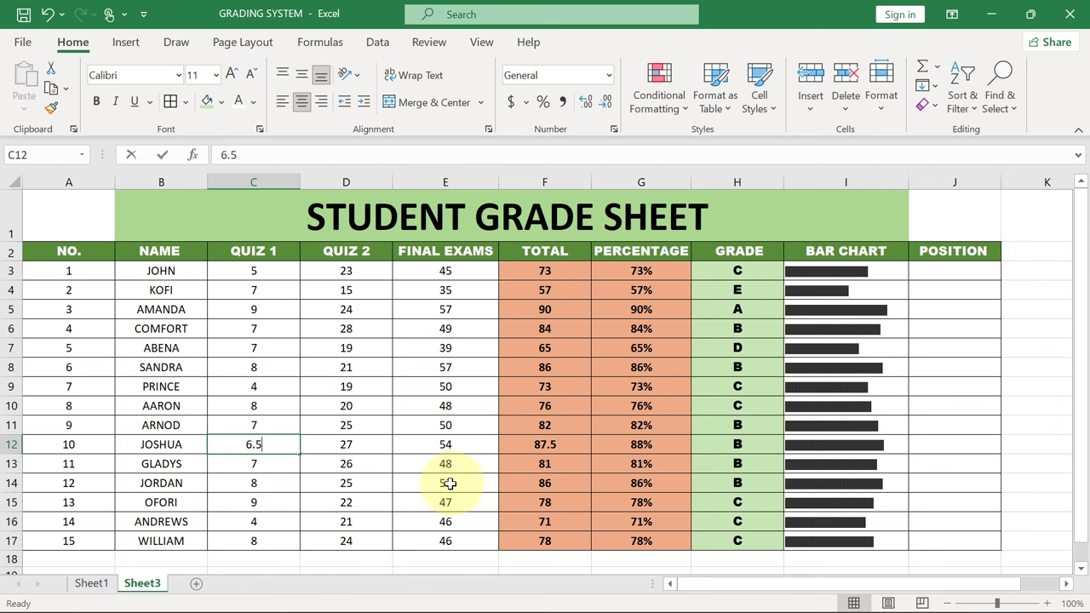
text(9)
key(Return)
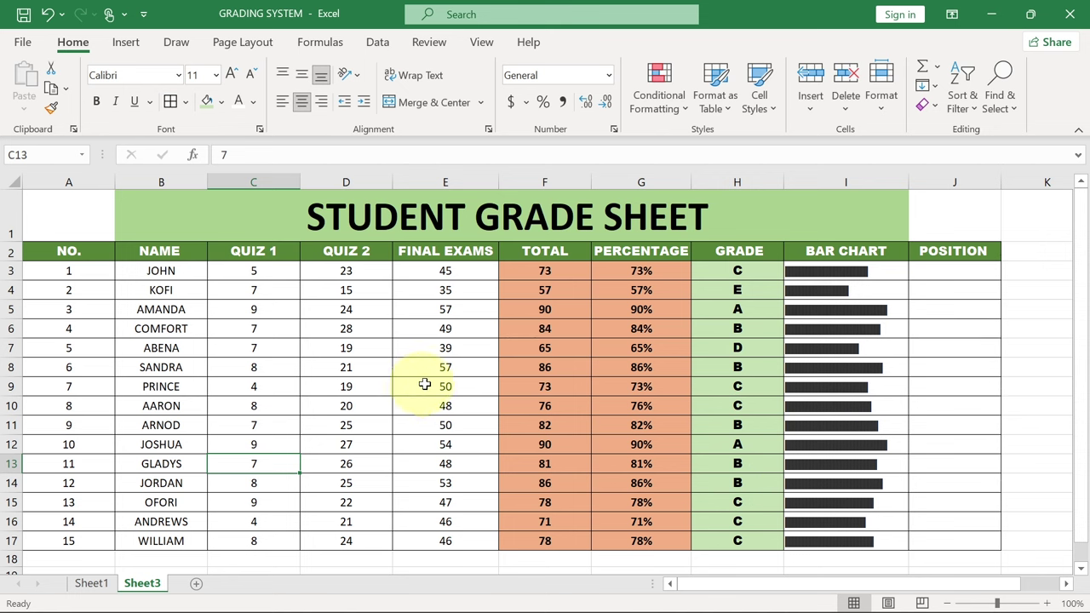
click(343, 368)
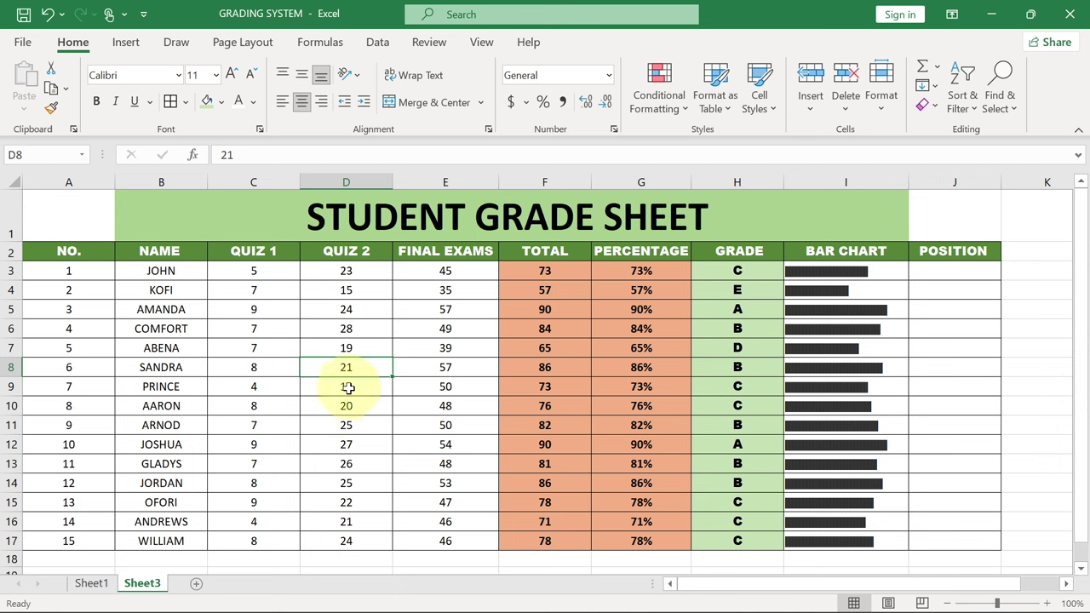
text(2)
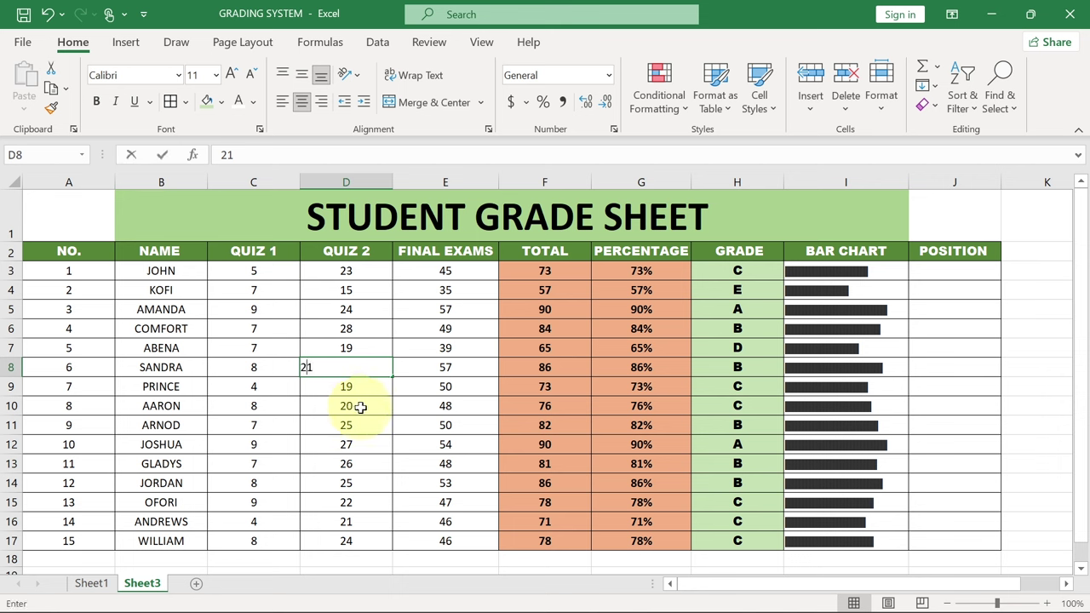
text(5)
key(Return)
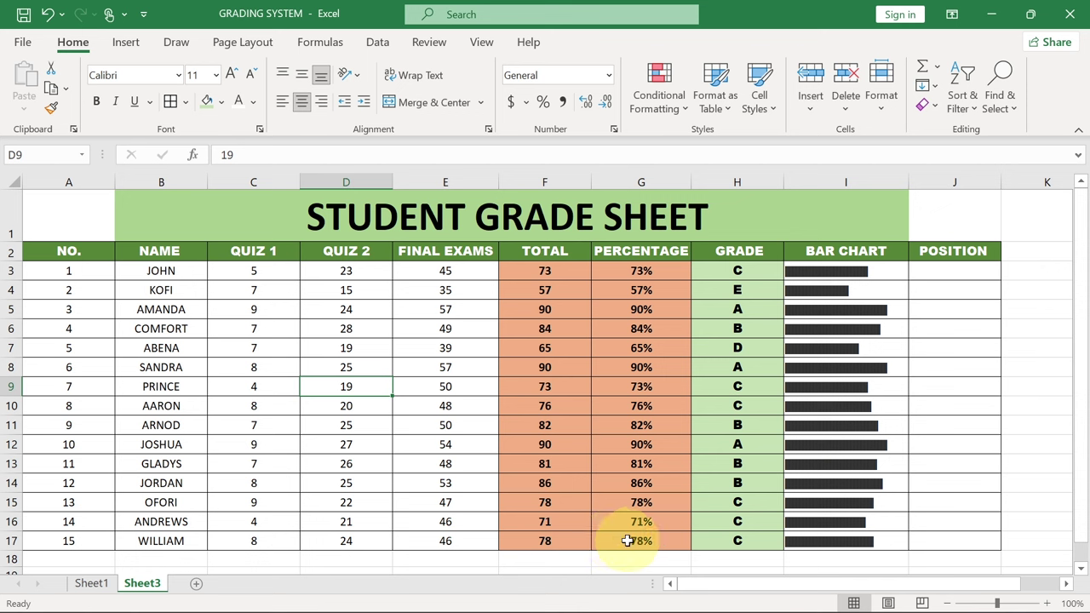
- Start a RANK formula in Position cell J3 with F3 as the number and F3:F17 as the reference range
click(941, 272)
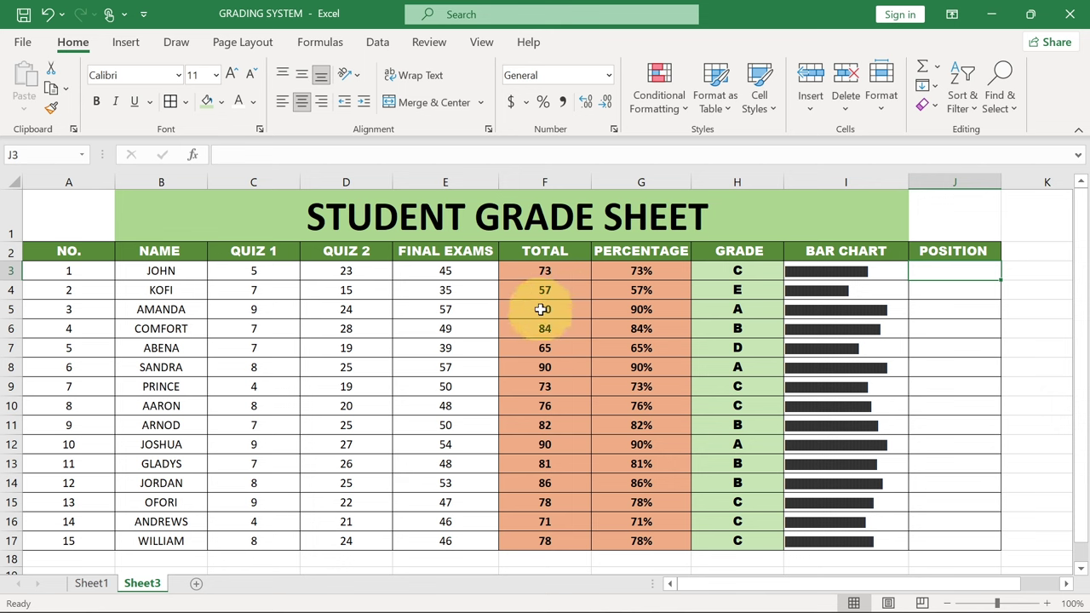
text(RA)
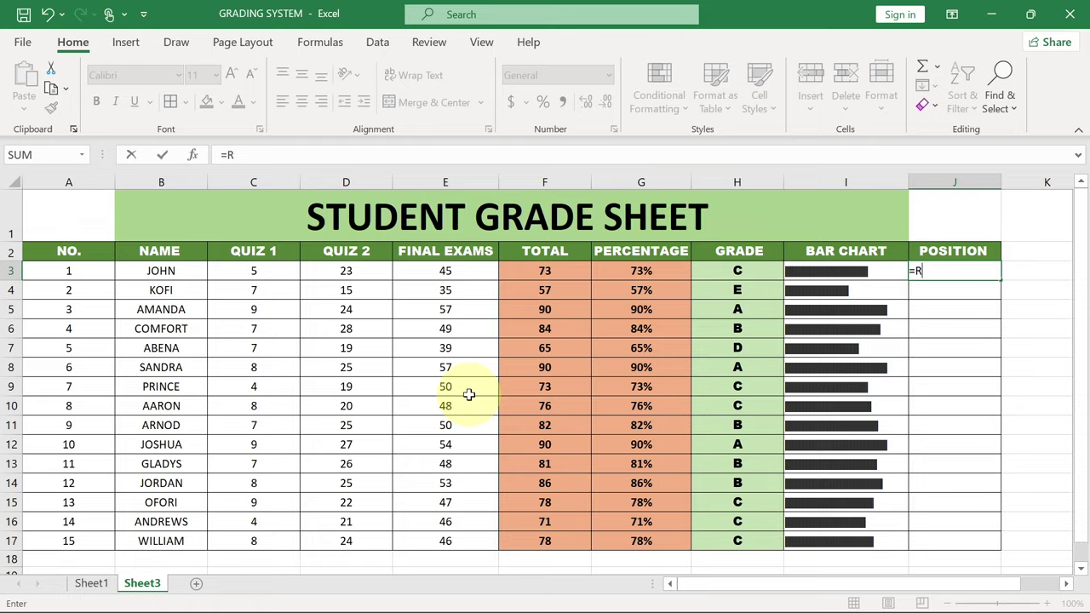
text(NK)
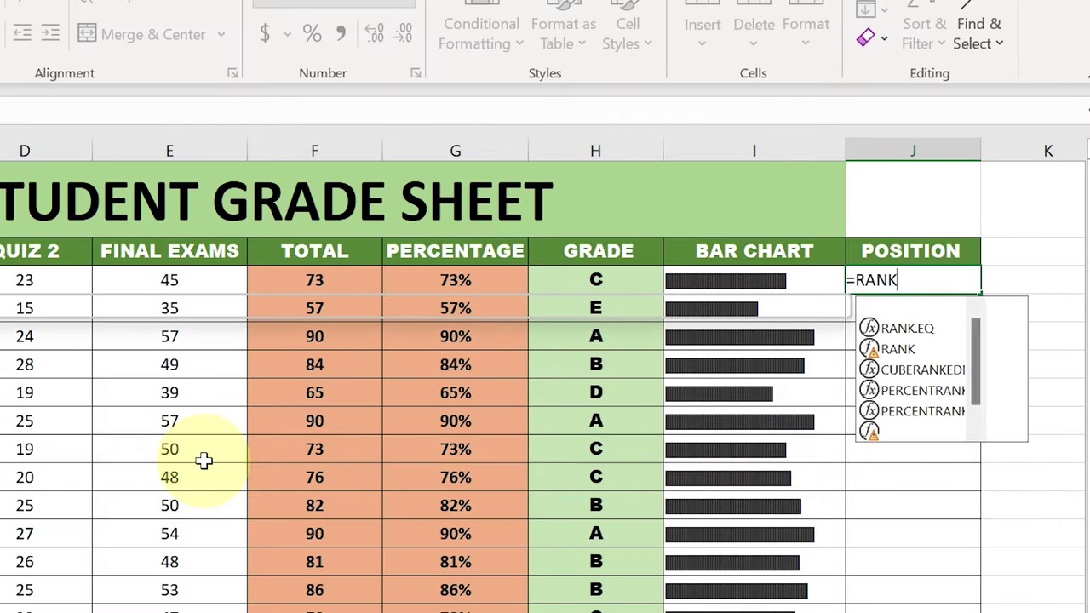
key(Down)
key(Down)
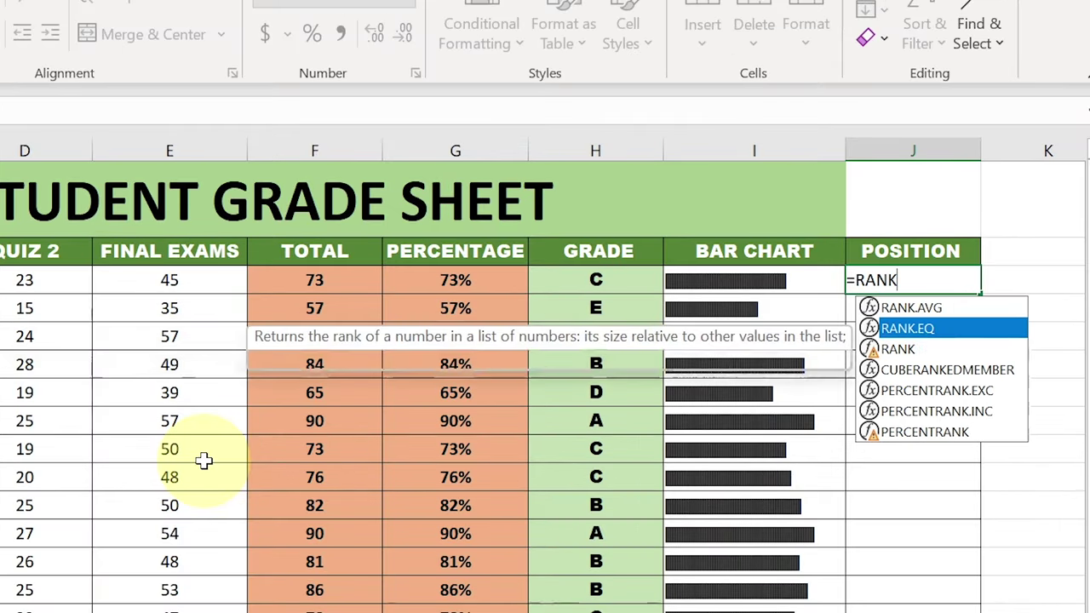
key(Tab)
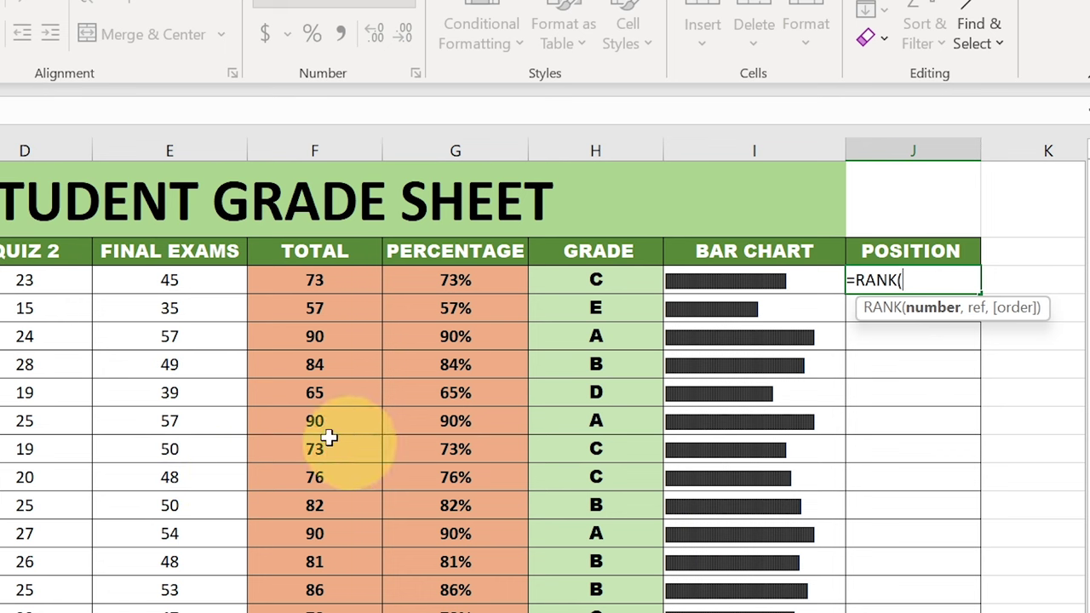
click(306, 280)
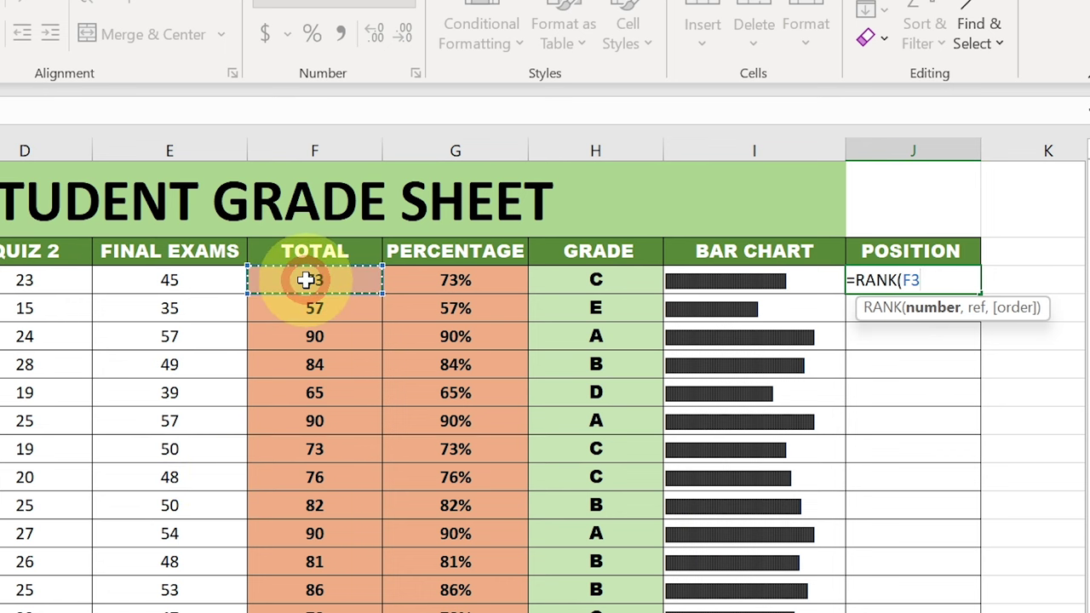
text(,)
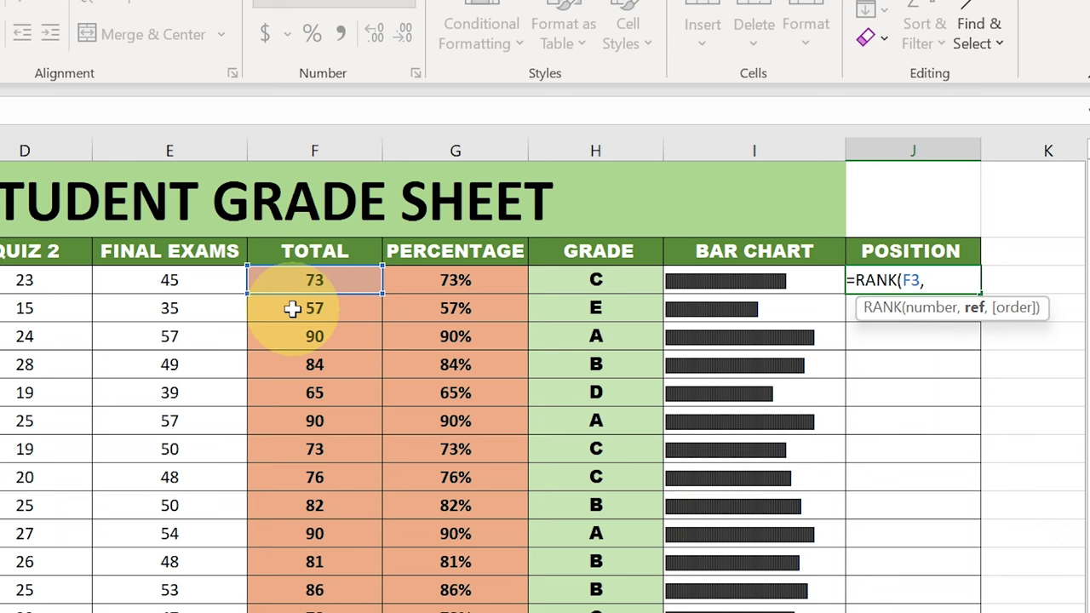
drag(315, 281, 315, 611)
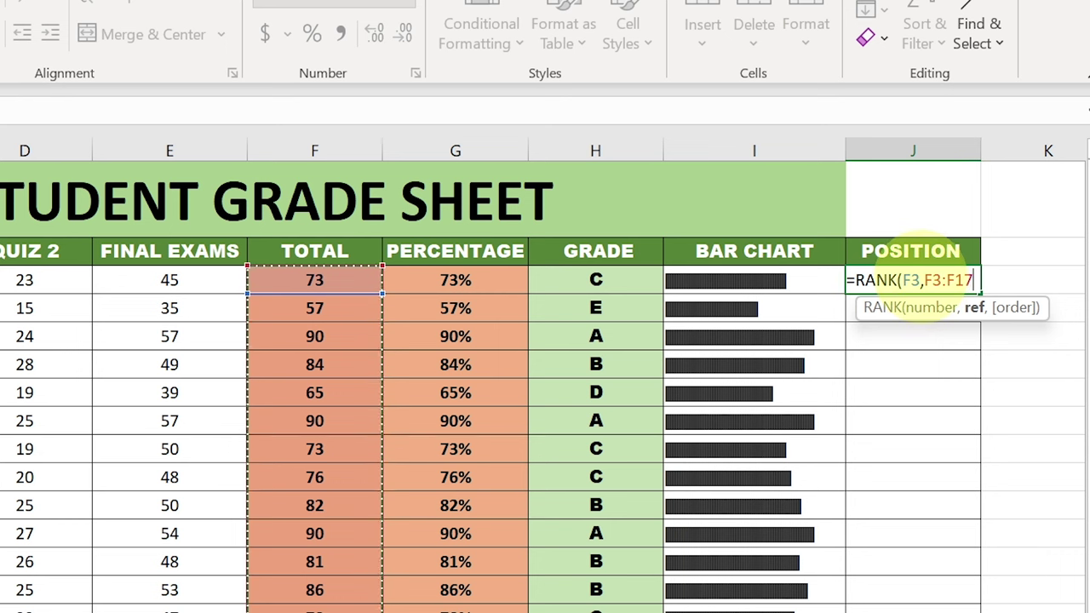
- Lock the rows of the RANK reference range in J3 so it reads F$3:F$17
click(927, 278)
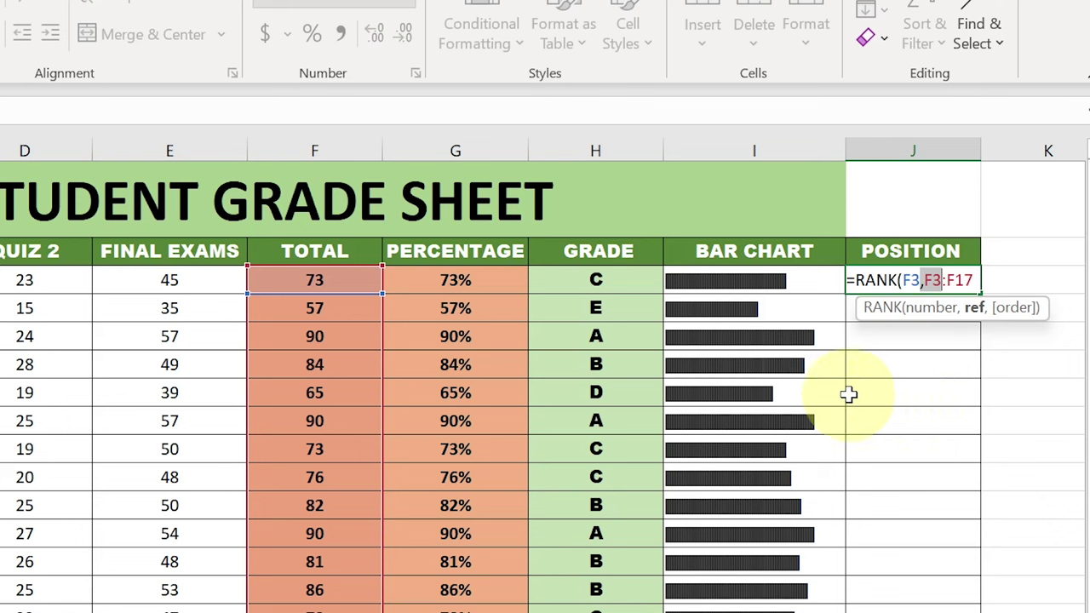
click(933, 277)
double_click(937, 276)
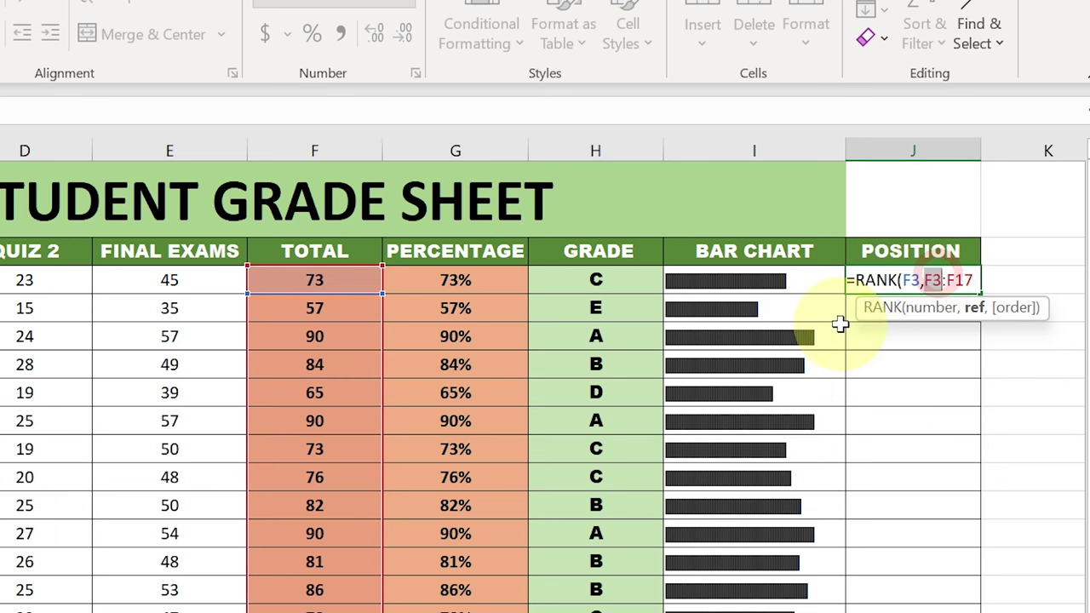
key(F4)
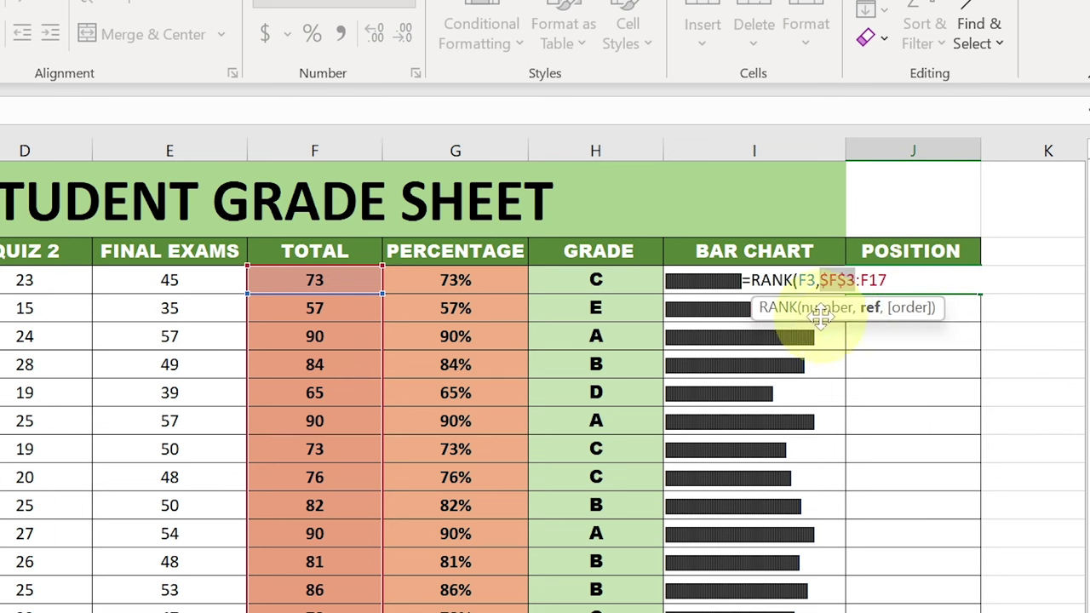
drag(859, 279, 894, 278)
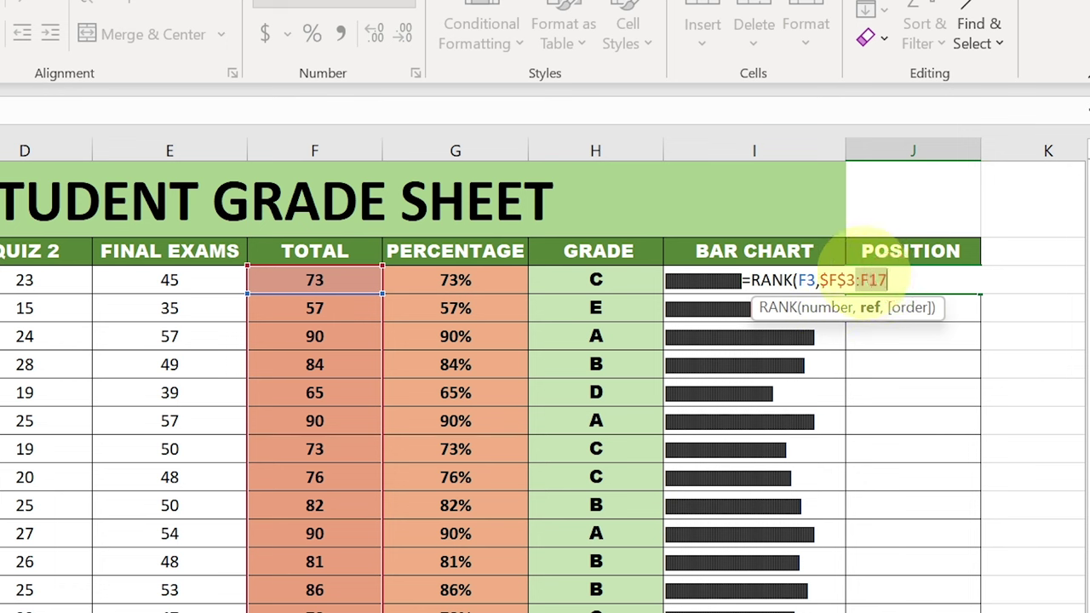
key(F4)
click(899, 281)
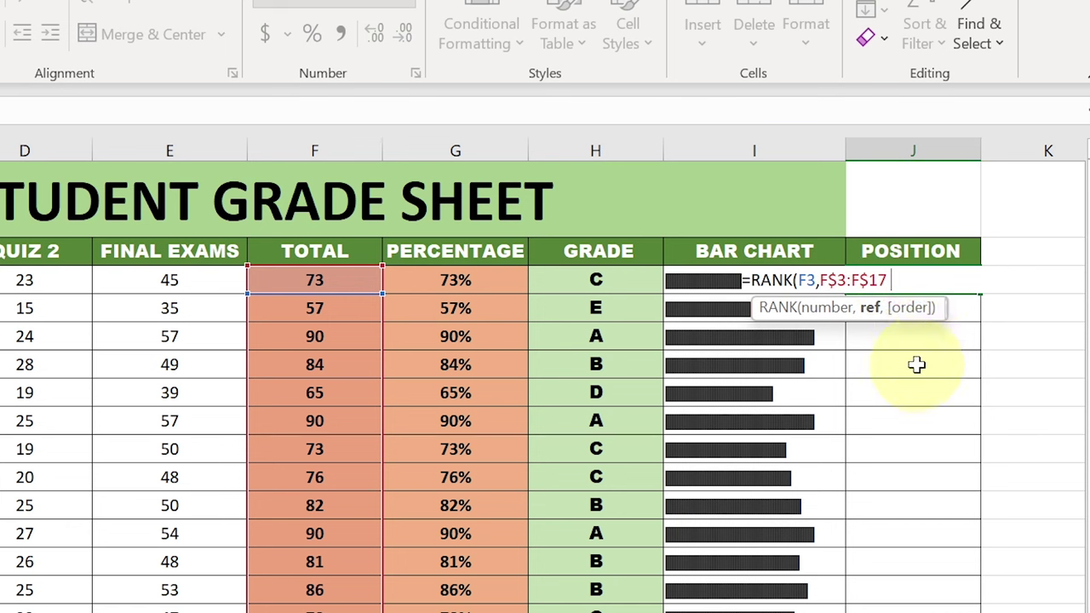
- Complete the J3 formula as =RANK(F3,F$3:F$17,) with an empty order argument and fill it down to J17
text(,)
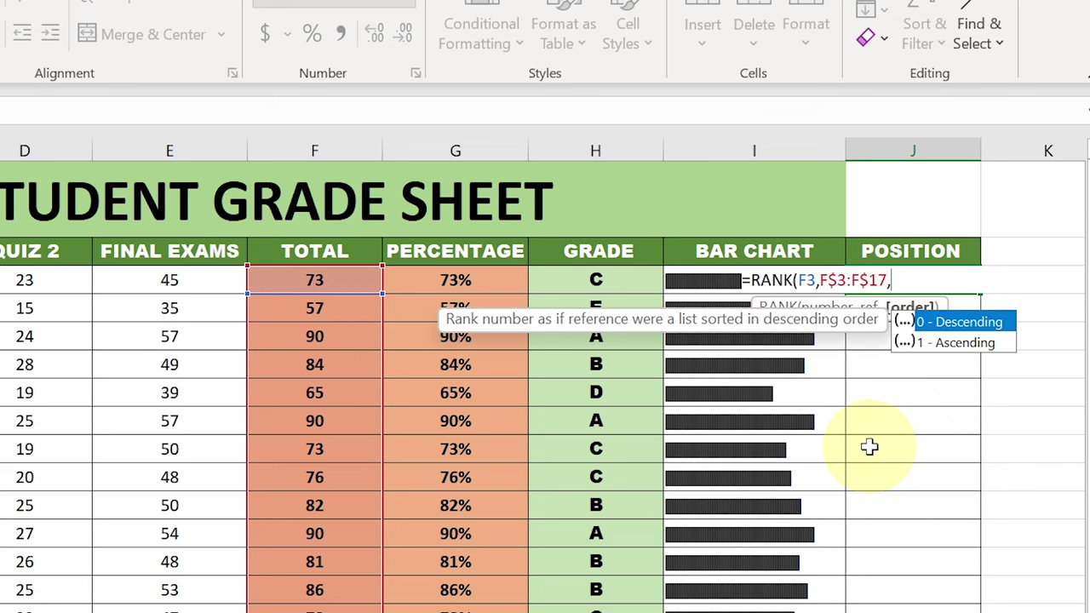
key(Return)
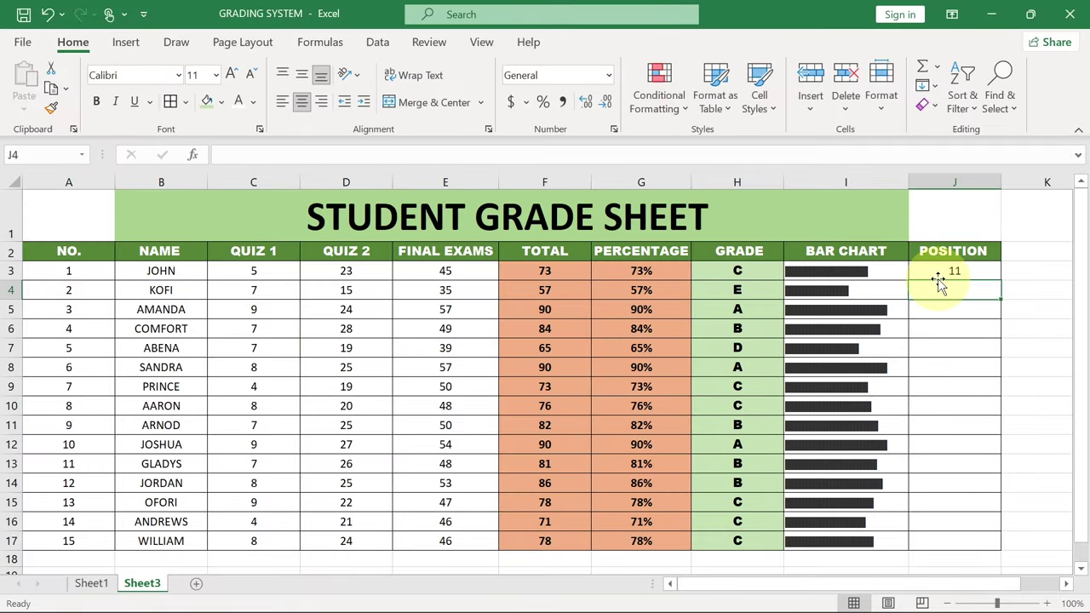
click(892, 283)
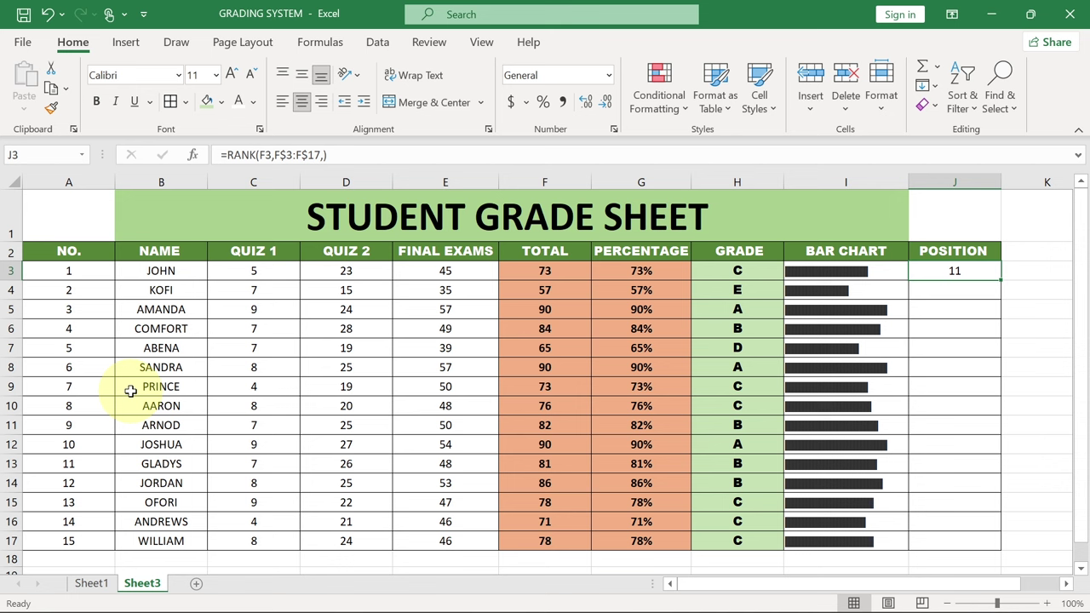
drag(1000, 279, 971, 540)
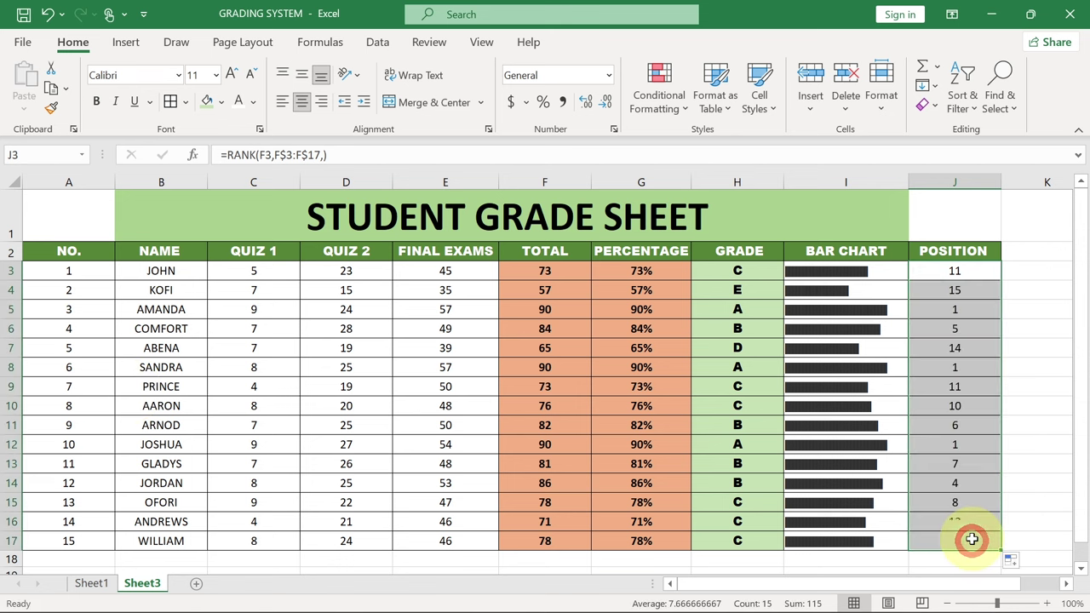
- Examine the tied and lowest ranks in the Position column, checking cells J5, J8, J12 and J4
click(938, 310)
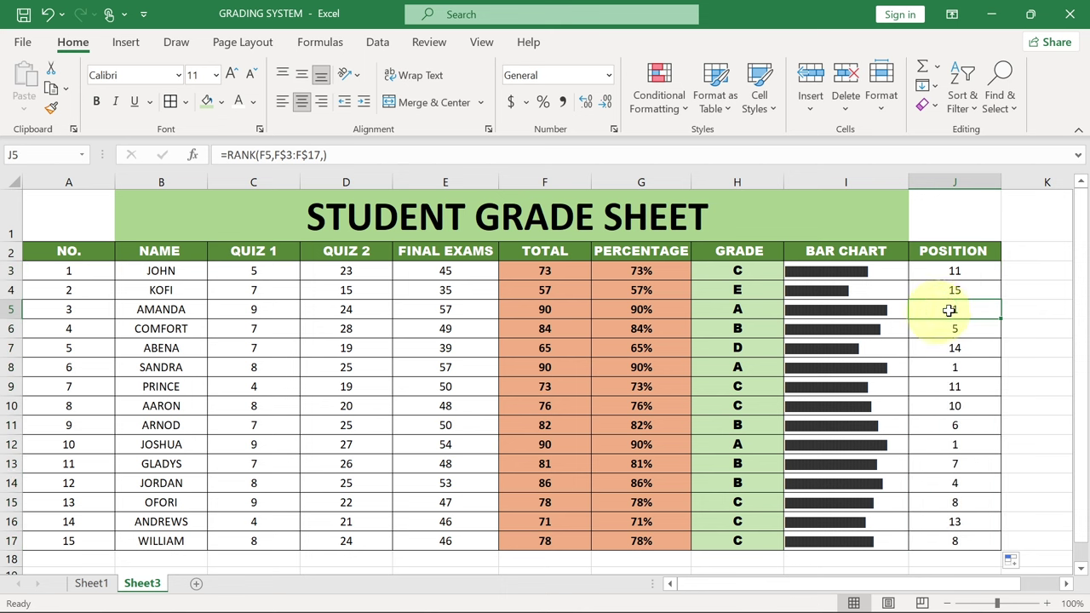
click(948, 367)
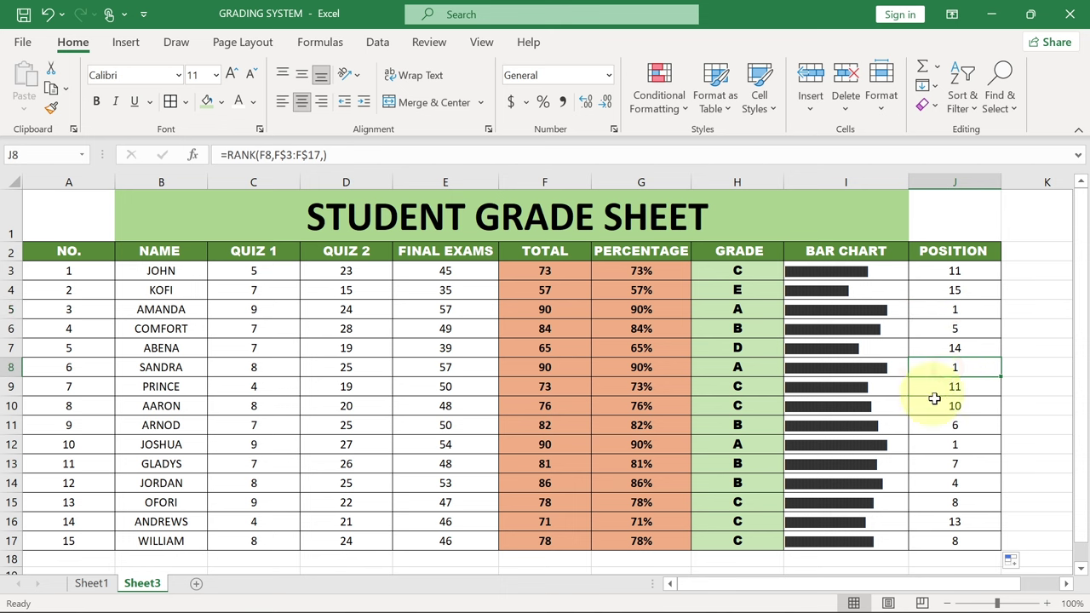
click(940, 443)
click(931, 310)
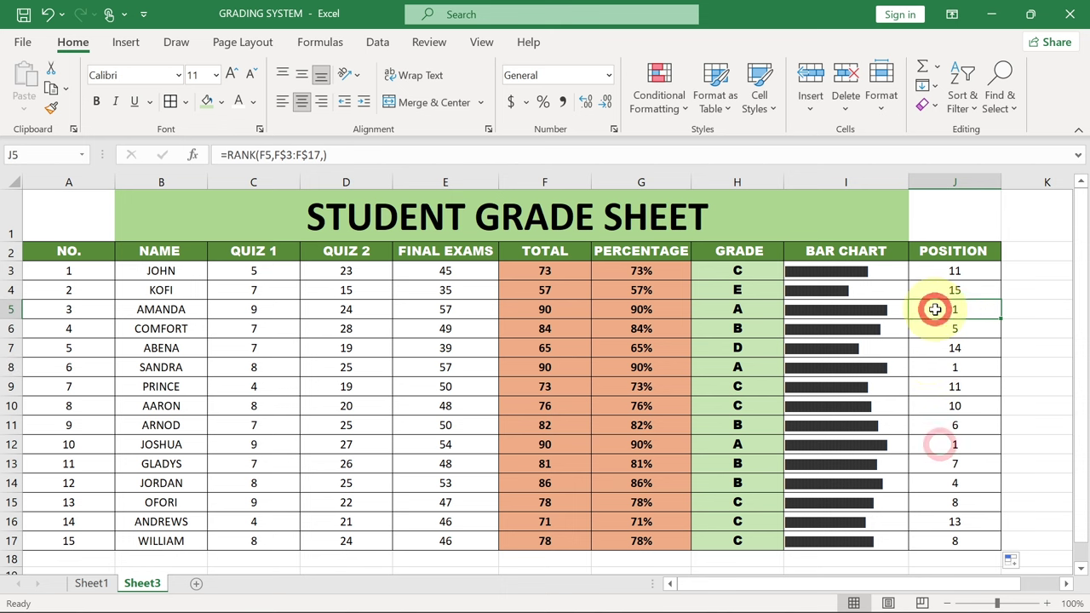
click(930, 367)
click(940, 444)
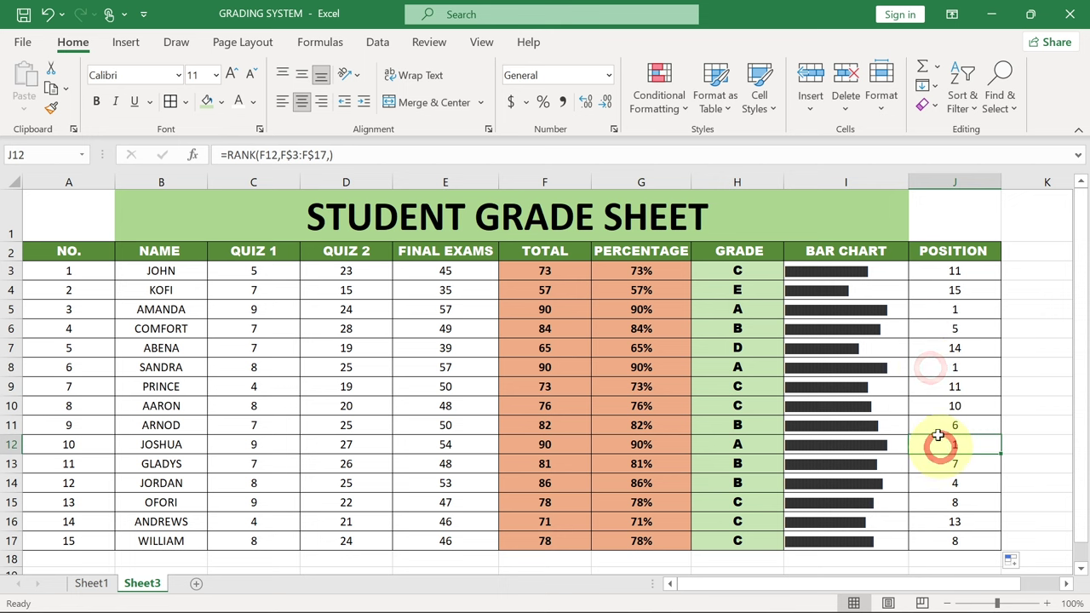
click(939, 291)
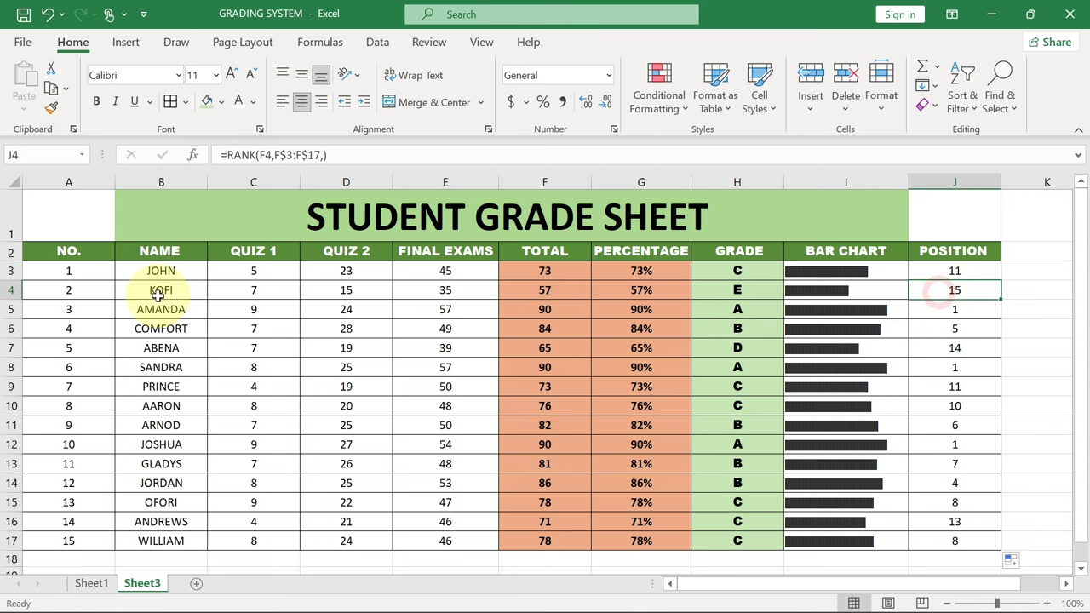
click(937, 291)
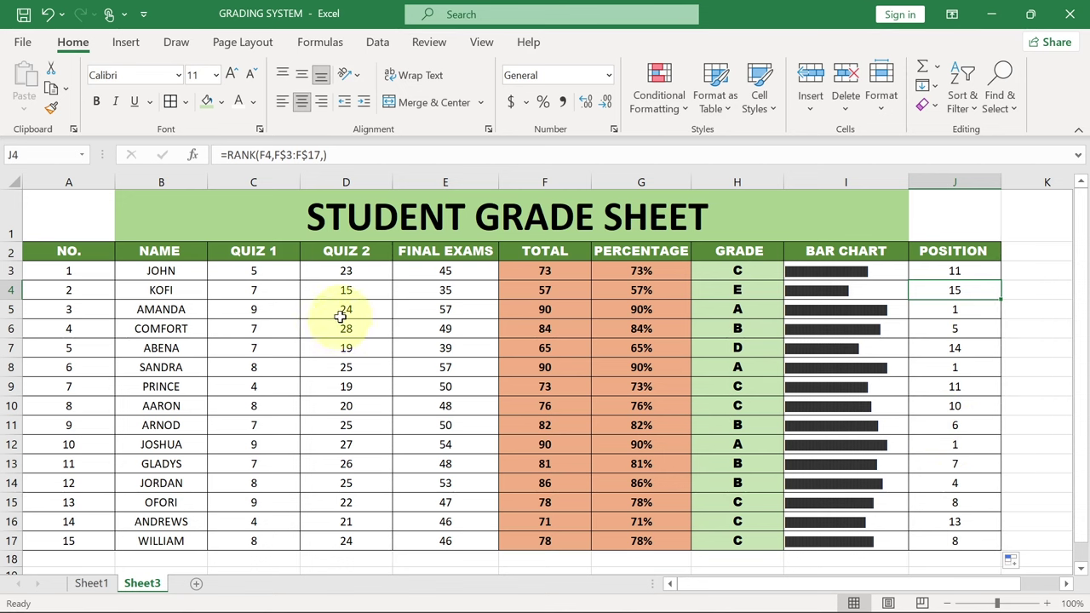
- Set the Quiz 1 score in C5 to 5 and check that student's recalculated position in J5
click(255, 312)
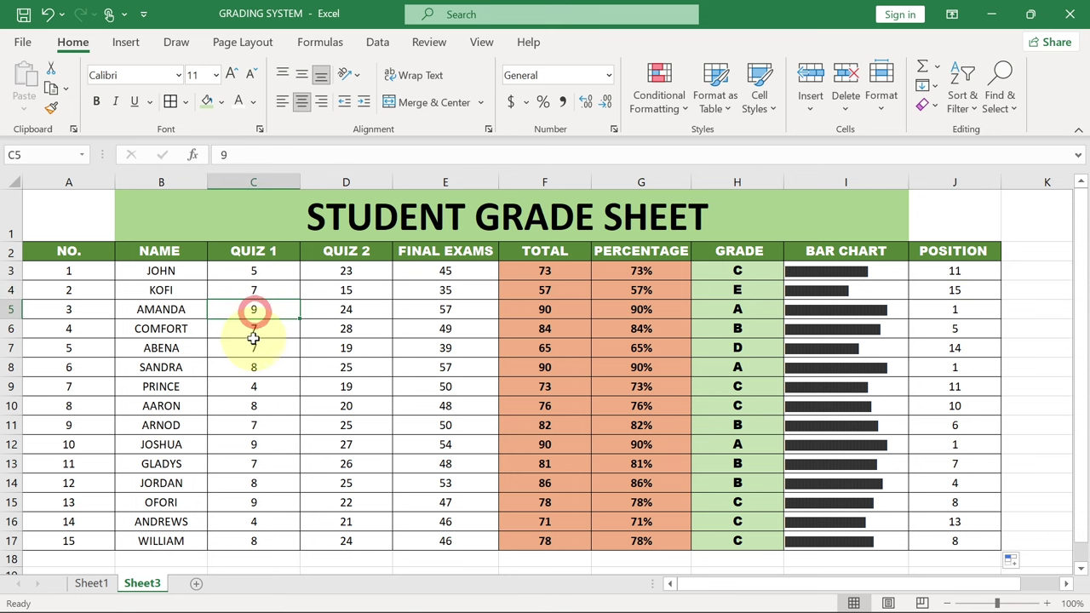
text(5)
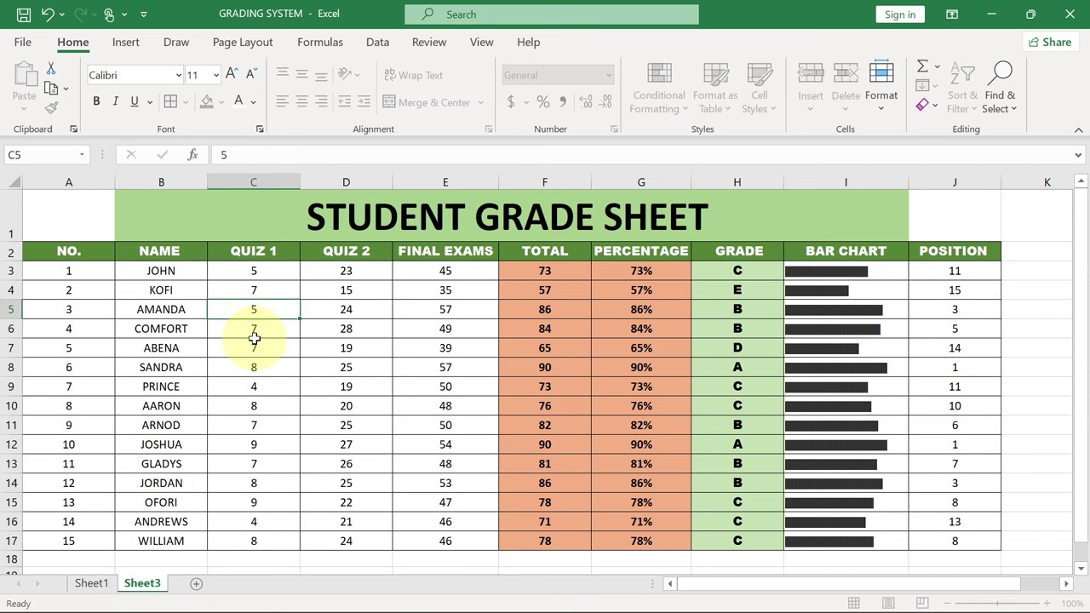
key(Return)
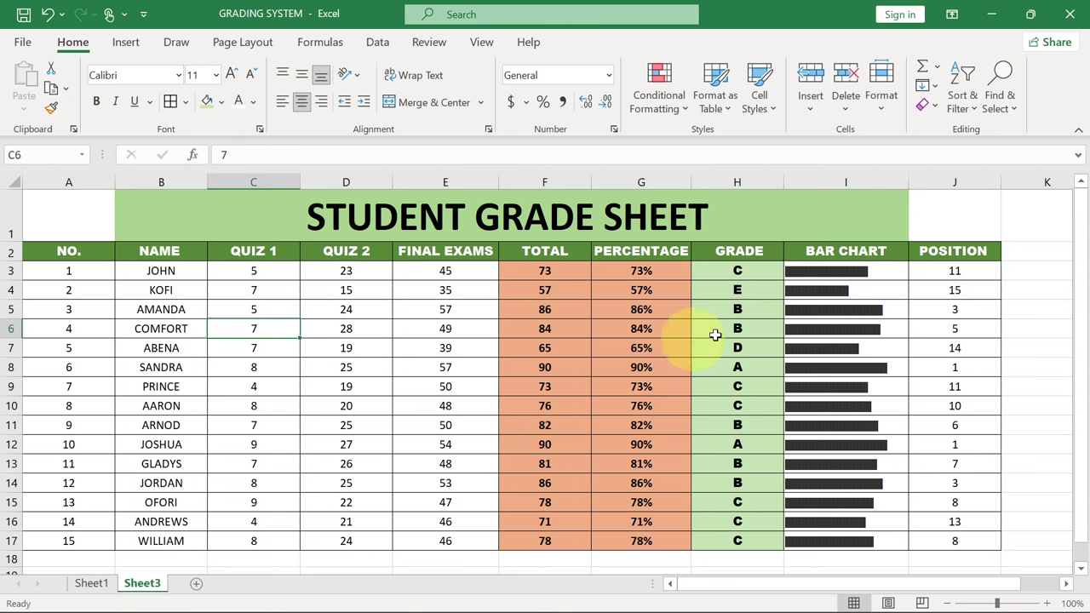
click(948, 310)
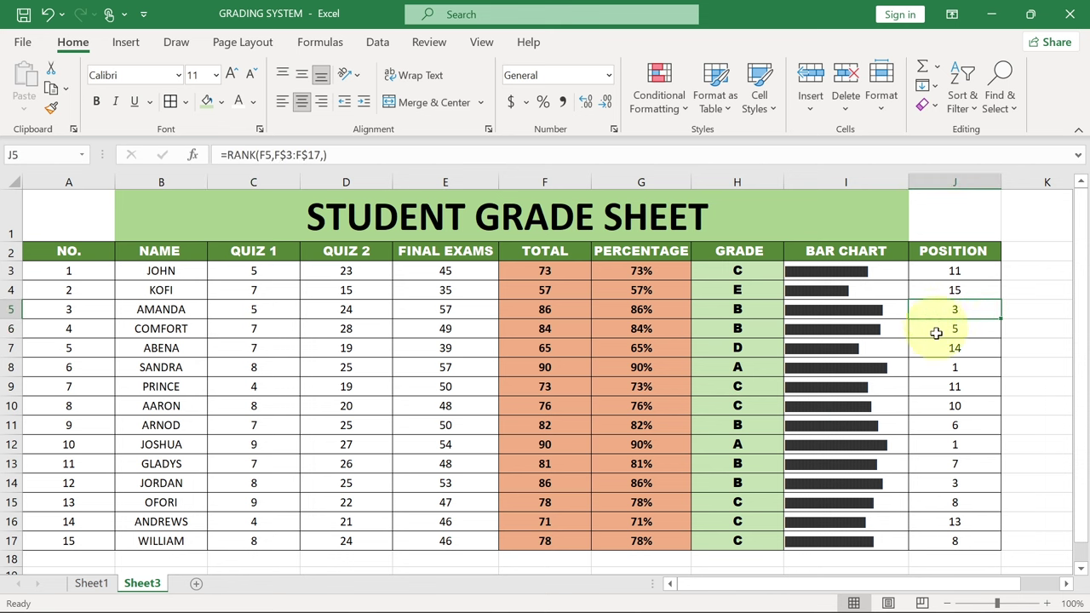
- Set the Quiz 1 score in C9 to 7
click(254, 388)
text(7)
key(Return)
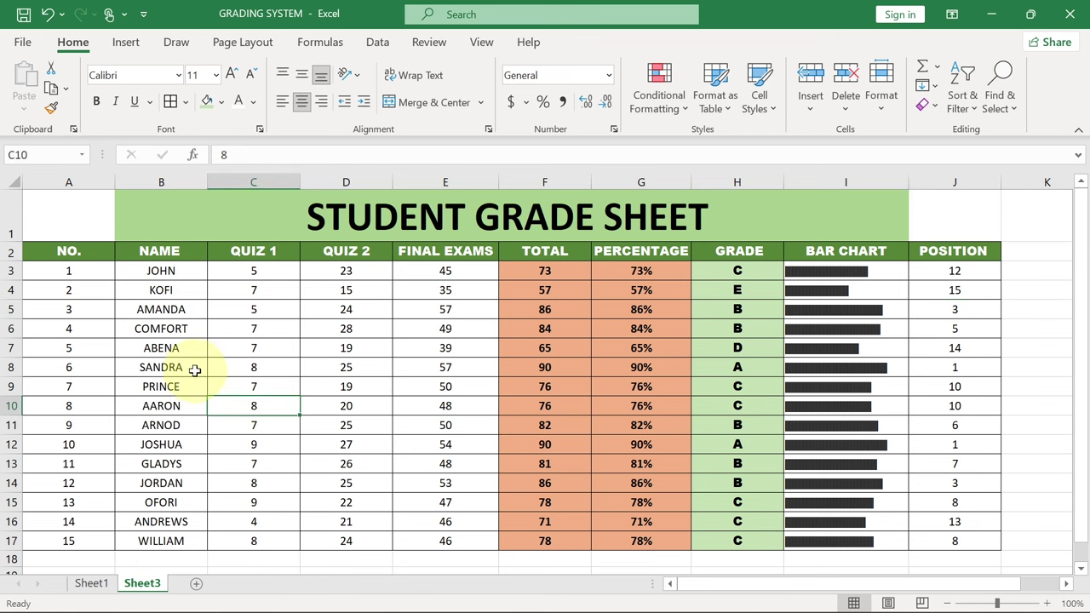
- Set the Quiz 2 score in D8 to 27 and check the recalculated positions in J8, J12 and J14
click(346, 368)
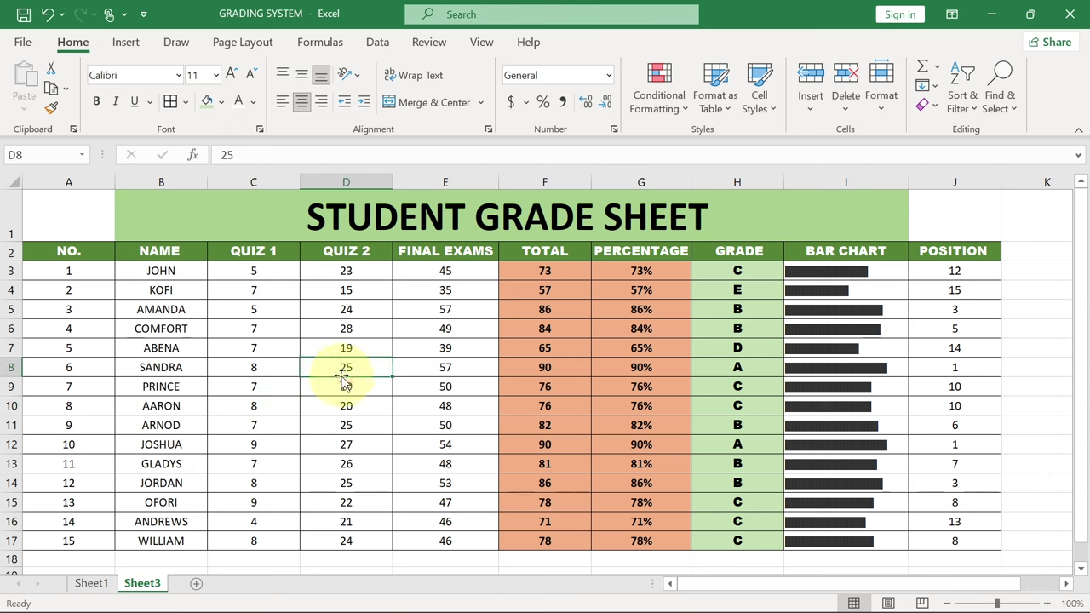
text(25)
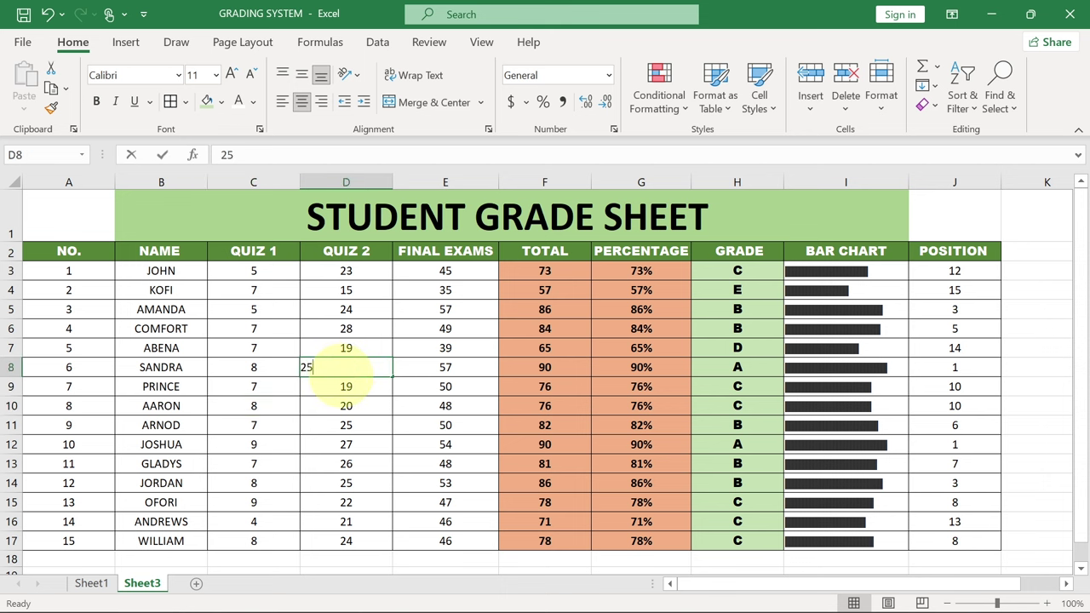
key(BackSpace)
text(7)
key(Return)
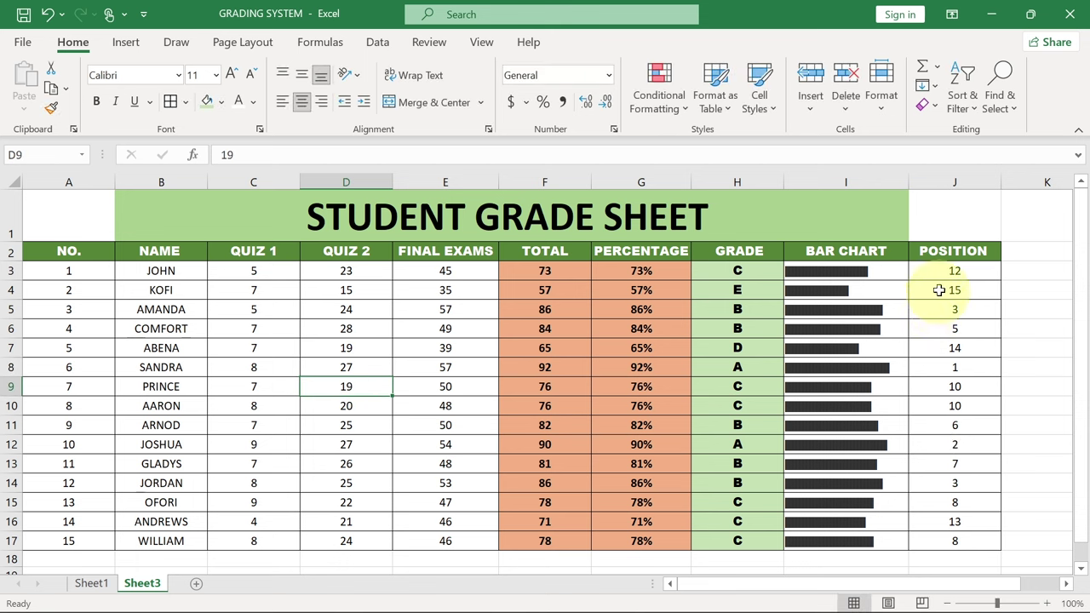
click(937, 373)
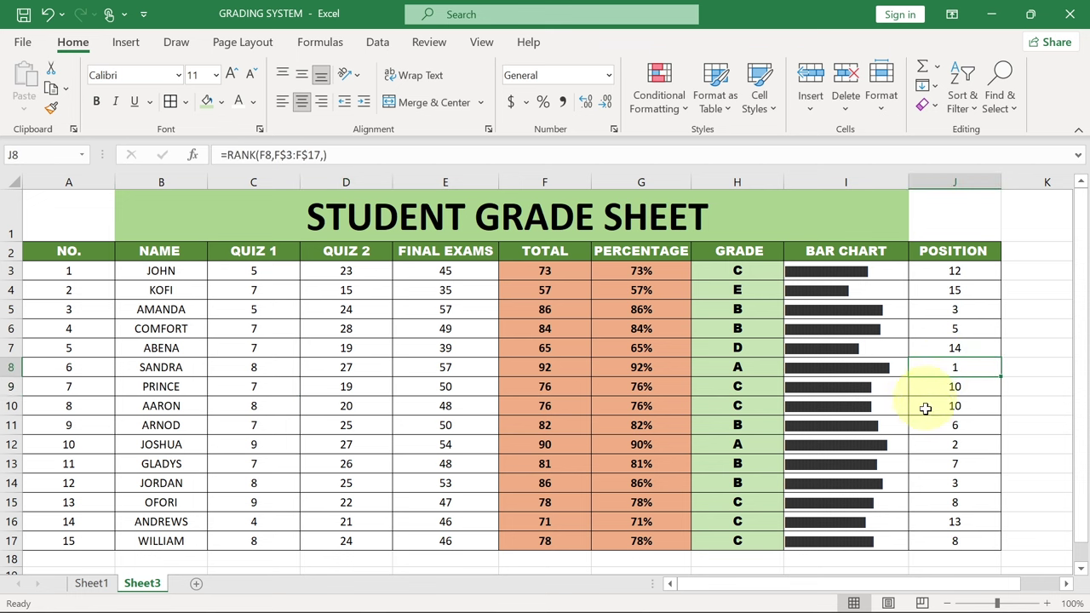
click(935, 446)
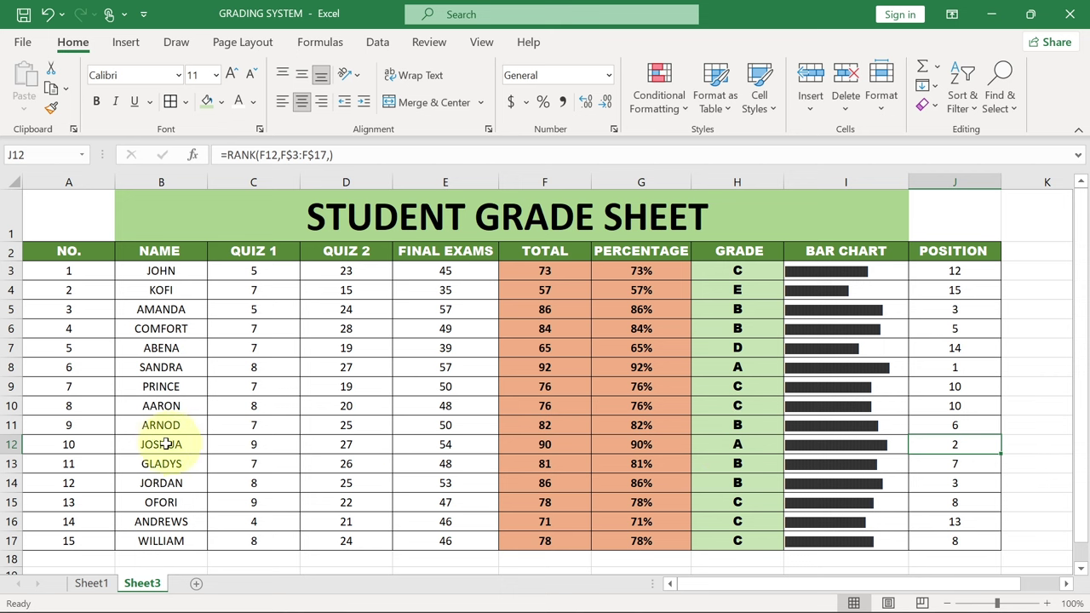
click(956, 483)
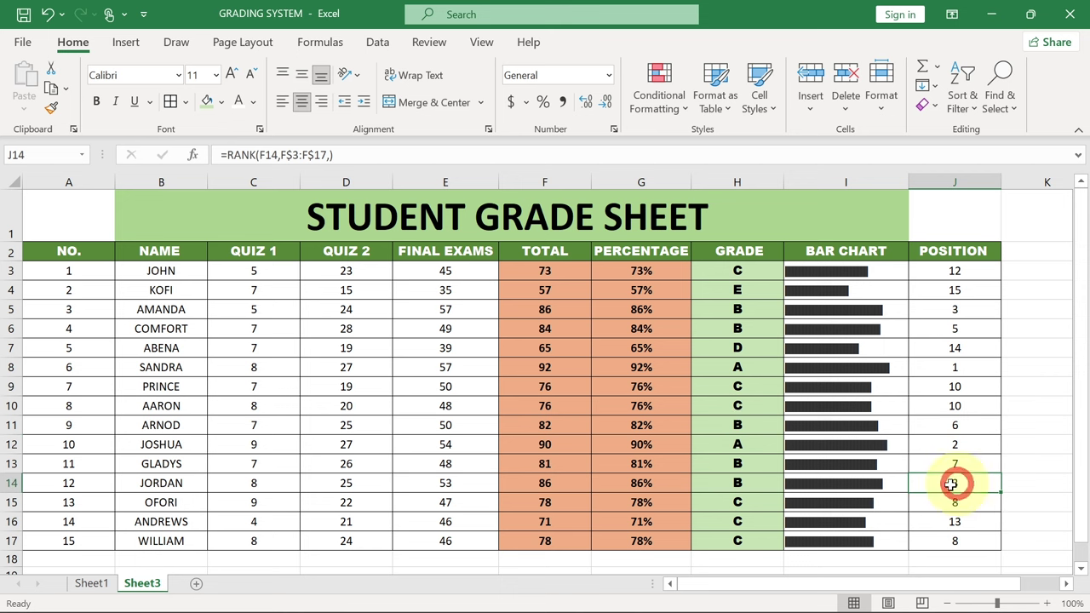